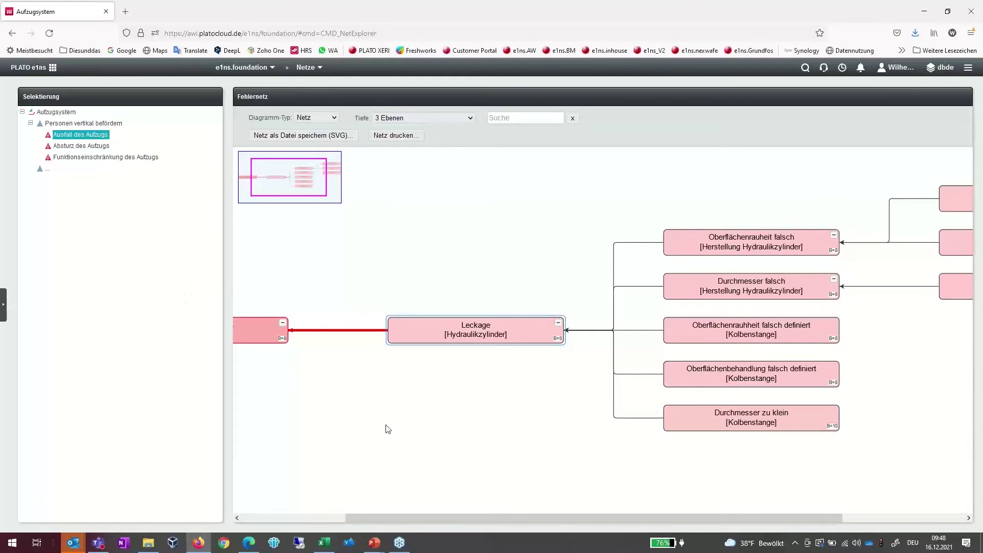
Switch from the failure net to the DFMEA form of the Risikoanalyse methods for the Aufzugsystem.
drag(421, 438, 511, 455)
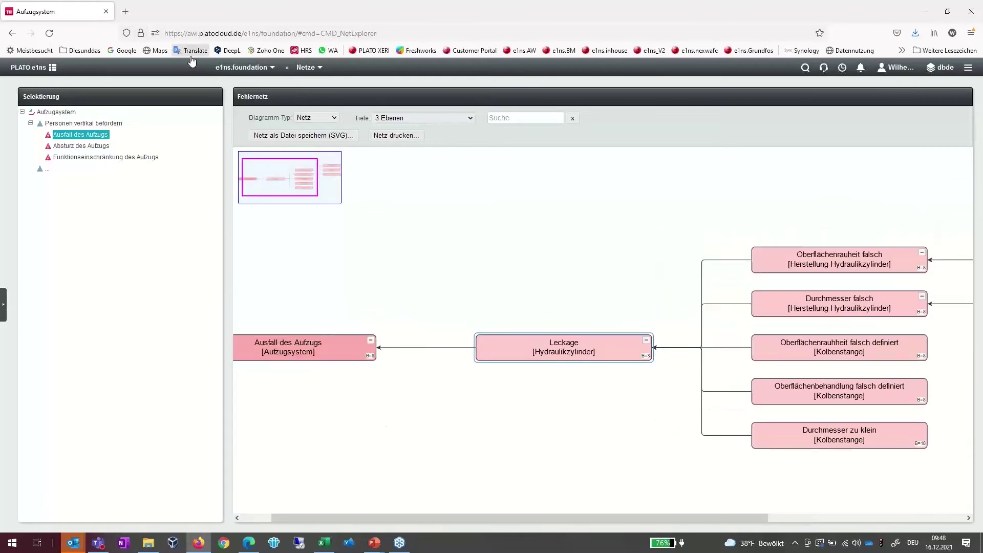
click(239, 68)
mouse_move(281, 205)
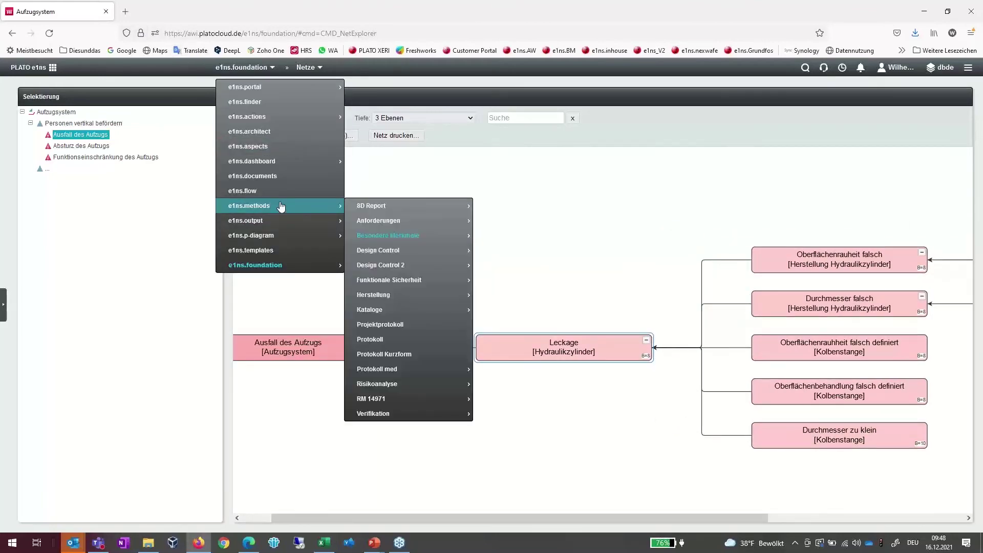
mouse_move(395, 221)
mouse_move(394, 303)
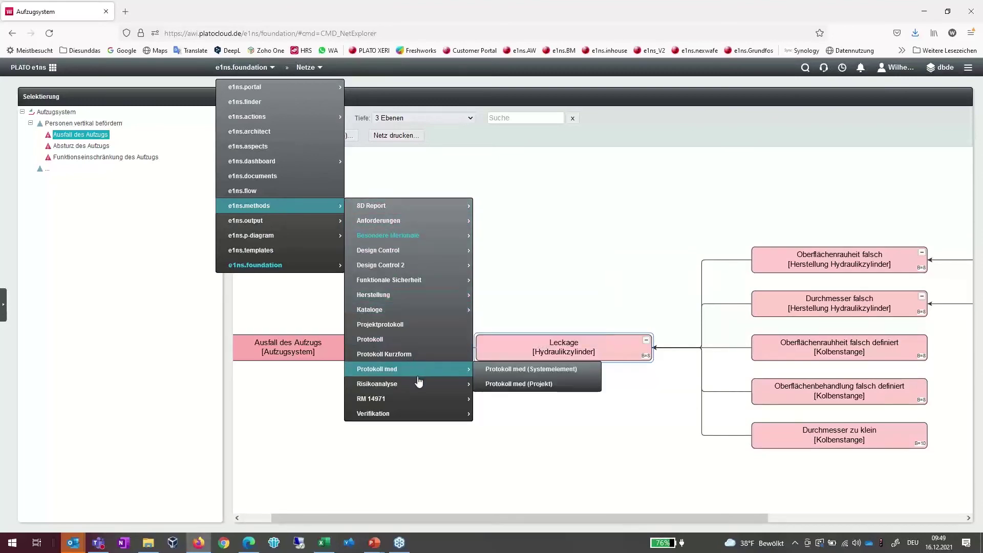
mouse_move(417, 384)
click(533, 192)
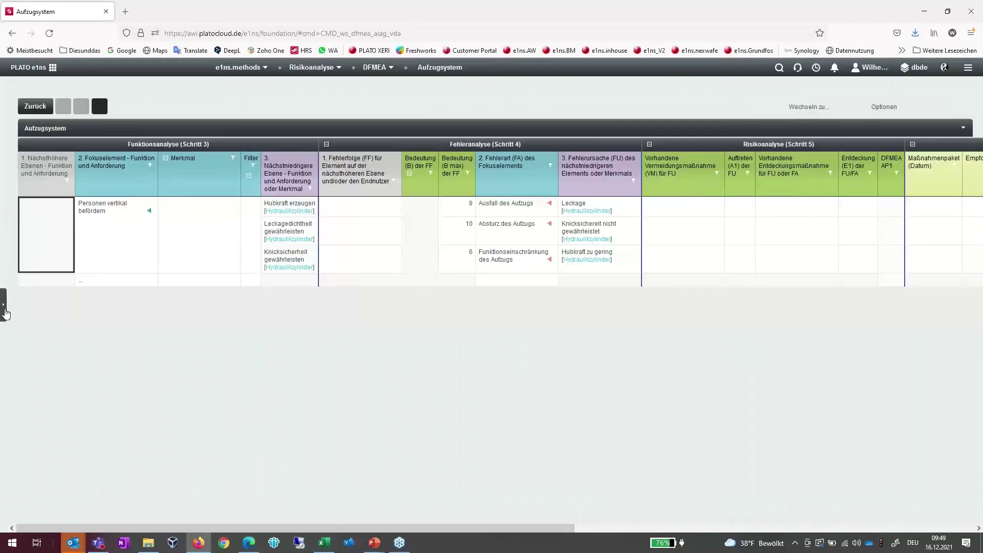
Show the structure tree and open the Hydraulikzylinder under Aufzugsystem in the DFMEA form.
click(4, 310)
click(43, 224)
click(90, 237)
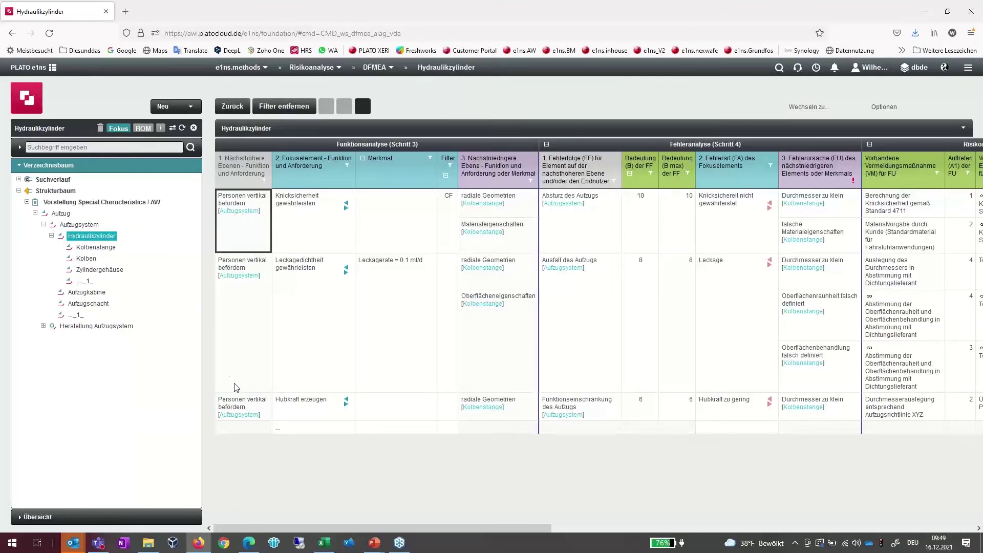
Examine the Hydraulikzylinder's functions, its failure modes Knicksicherheit nicht gewährleistet and Leckage, and their causes and risk ratings.
click(320, 225)
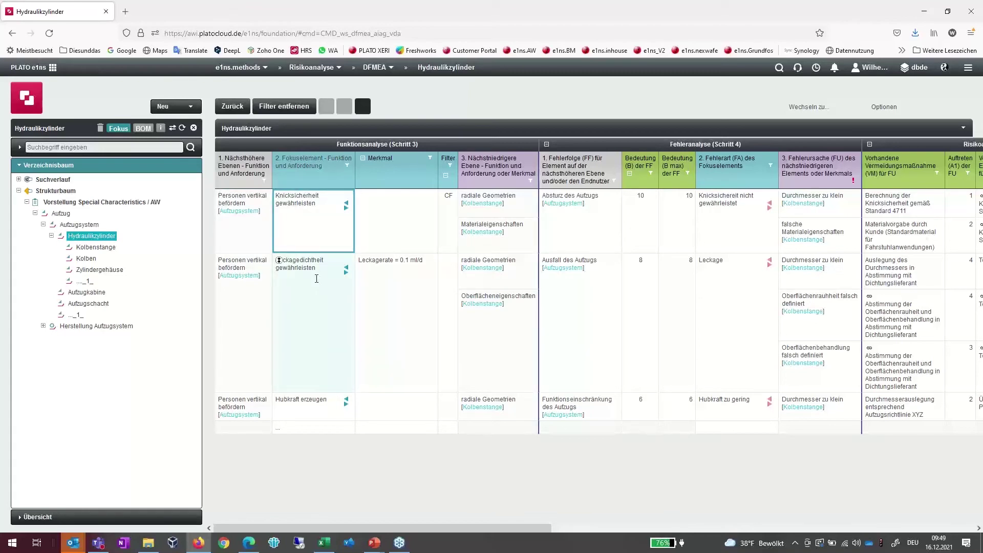
click(330, 302)
click(327, 406)
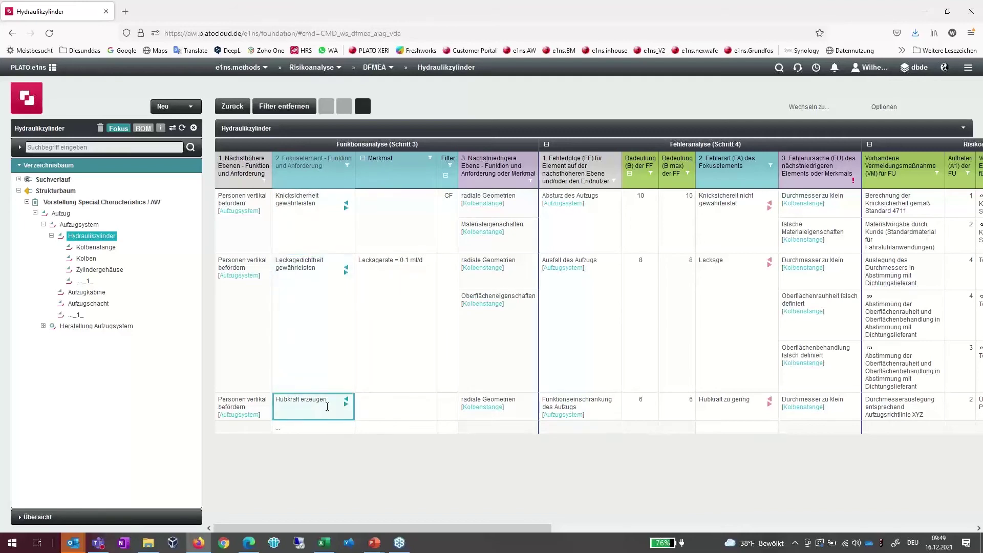
click(724, 238)
drag(544, 532, 636, 531)
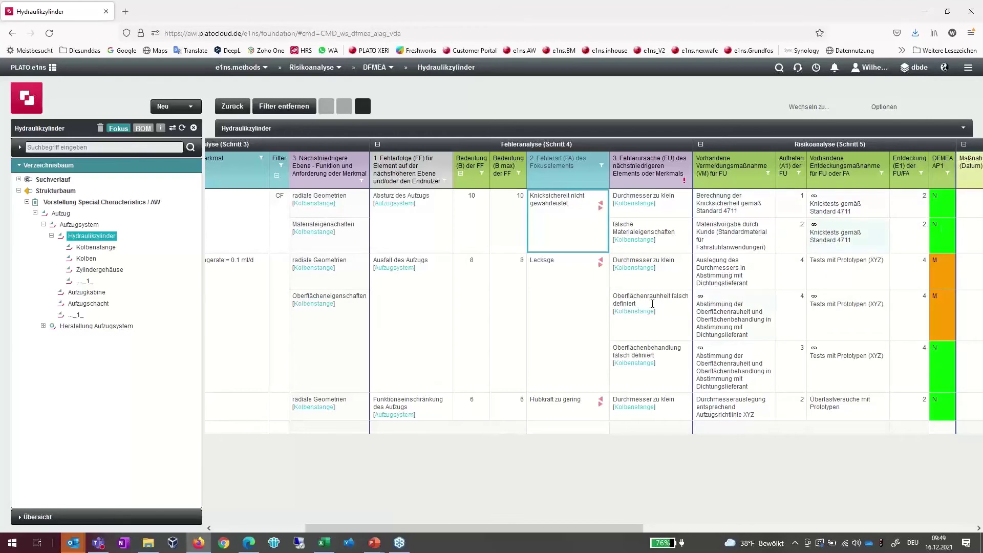
click(556, 285)
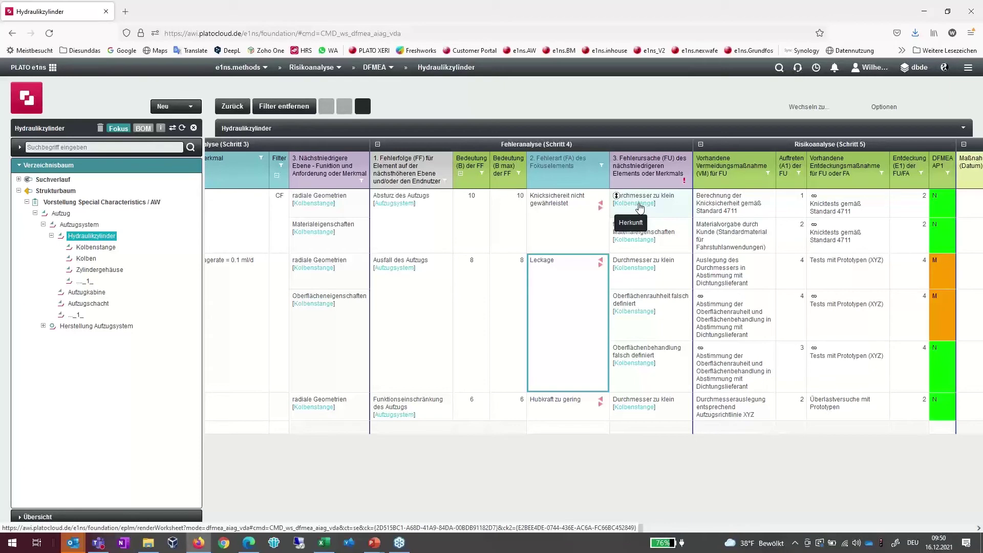
Review the functions and characteristics in the Kolbenstange's DFMEA via the origin of Durchmesser zu klein, and return to the Hydraulikzylinder's DFMEA.
click(640, 204)
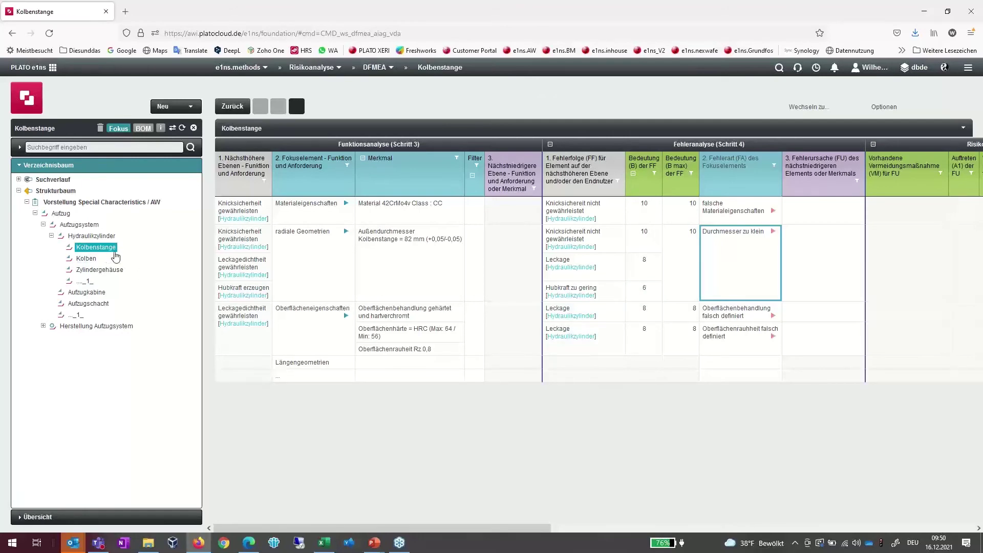
click(325, 222)
click(324, 250)
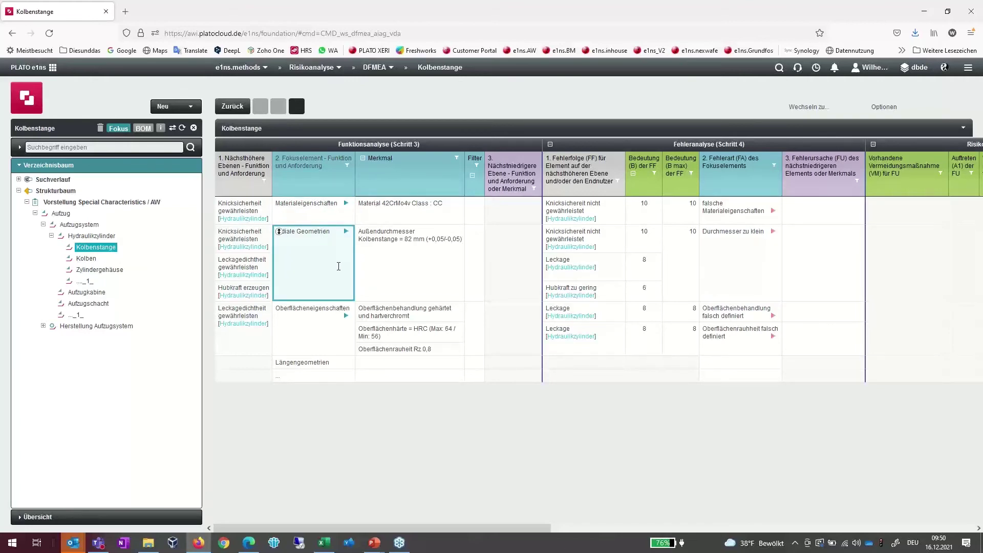
click(416, 219)
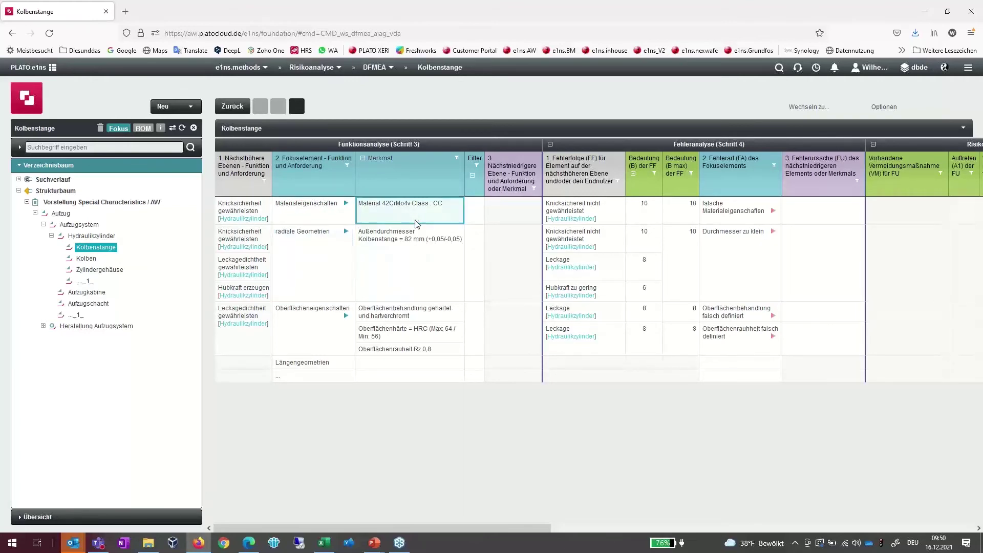
click(411, 259)
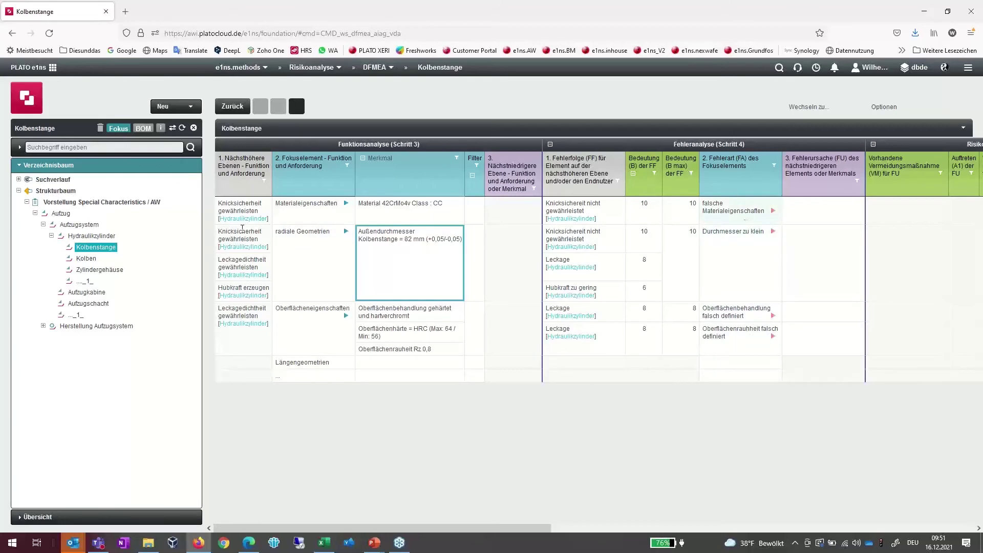
click(92, 236)
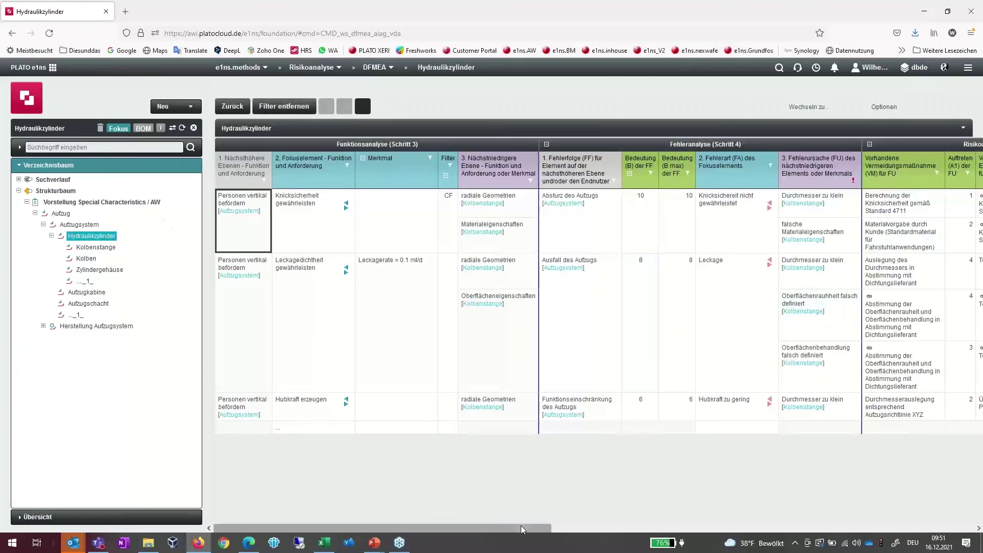
drag(525, 528, 571, 530)
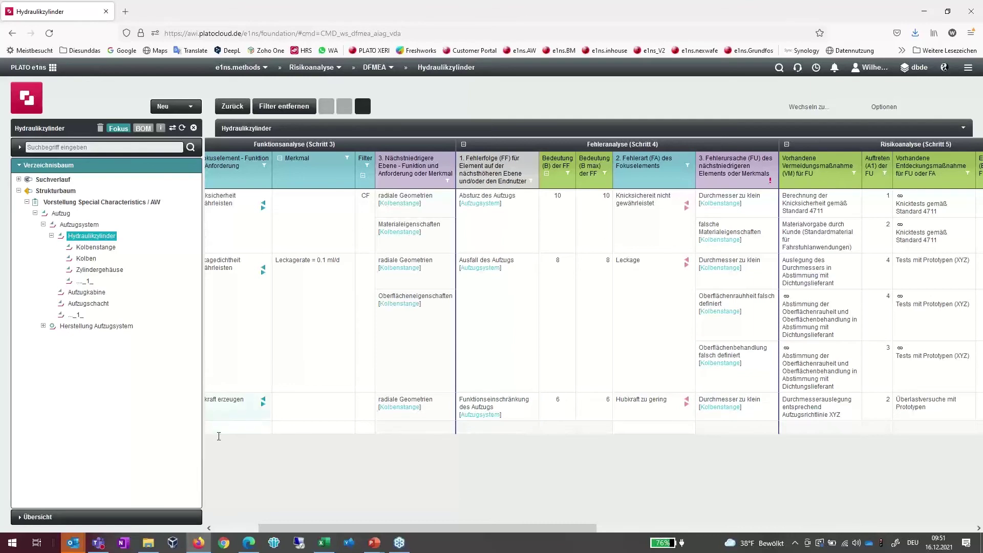
Expand Herstellung Aufzugsystem in the structure and open Herstellung Hydraulikzylinder in the PFMEA form.
click(43, 326)
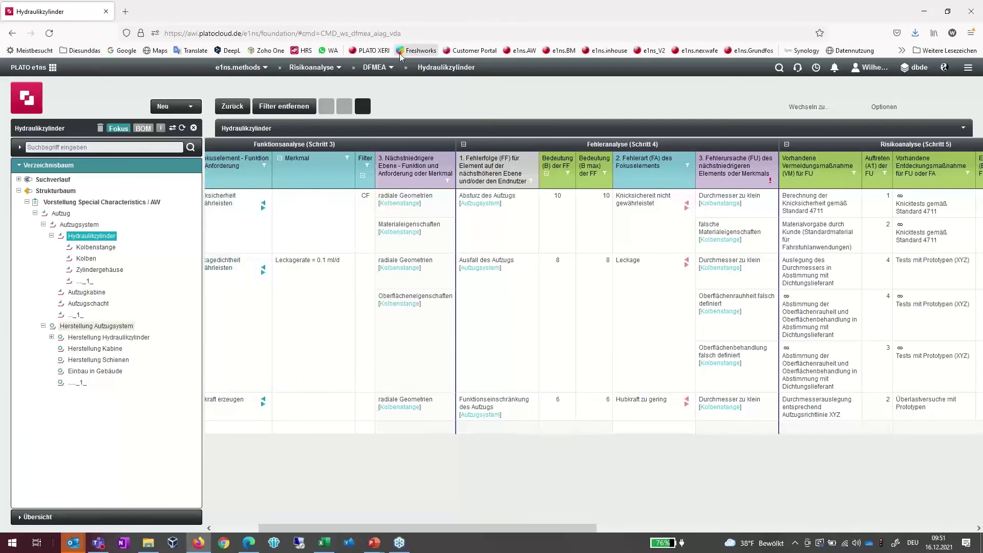
click(377, 68)
click(387, 117)
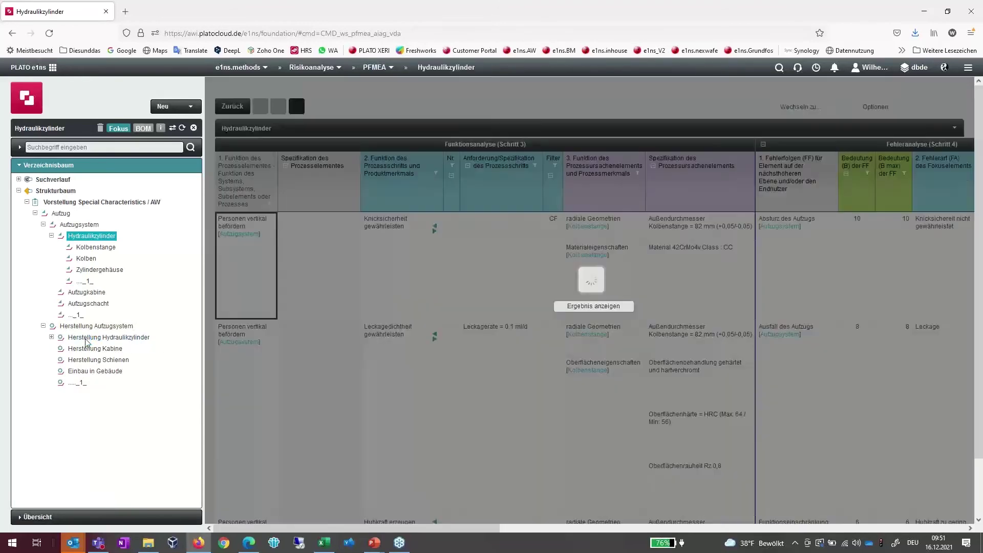
click(98, 339)
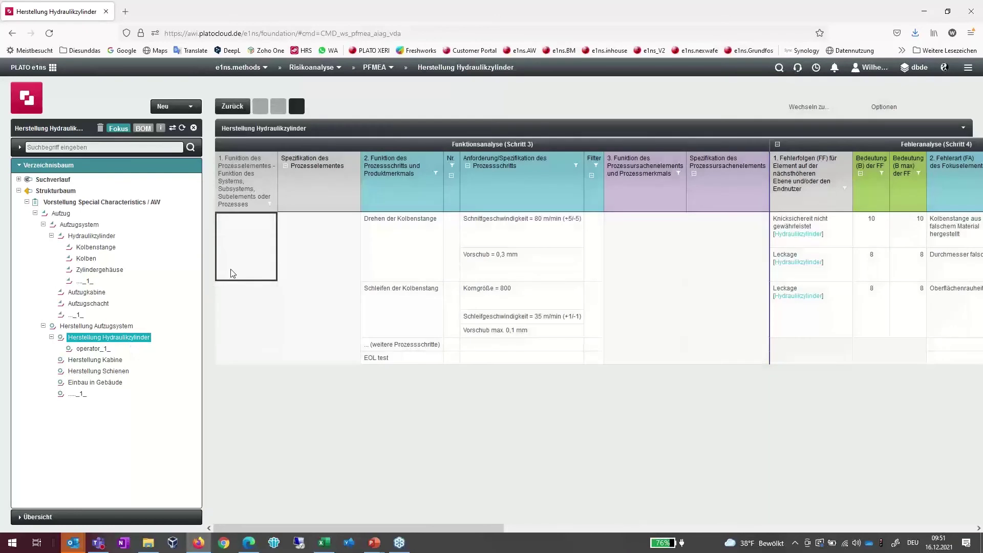
drag(451, 529, 450, 529)
Switch to PFMEA - Form G and assign the rating type Severity to the column Bedeutung (B) der FF.
click(378, 68)
click(385, 131)
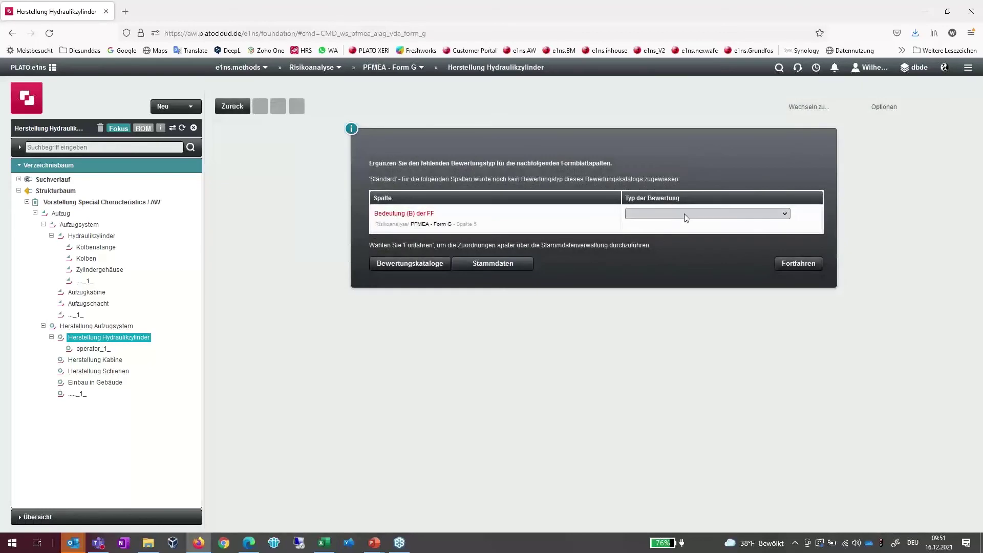
click(686, 217)
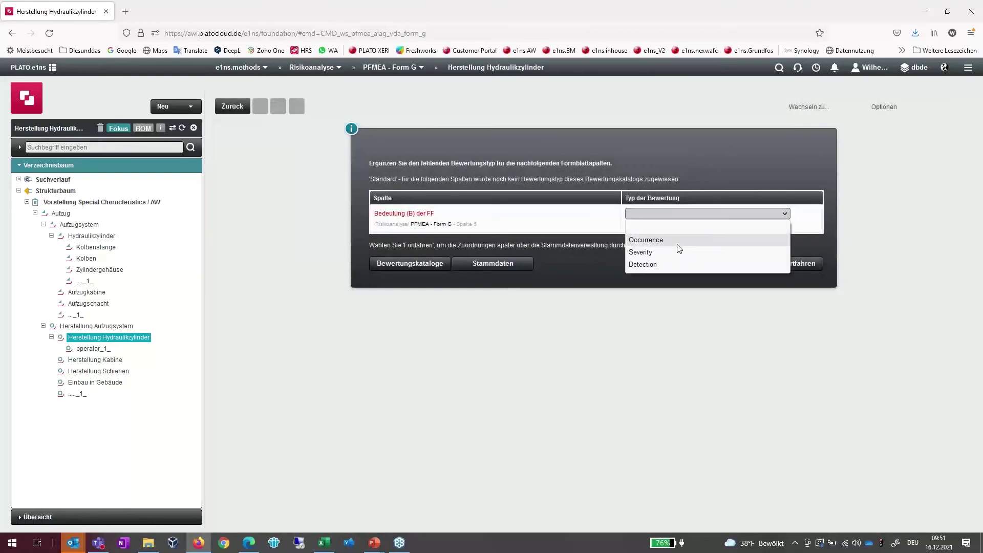
click(677, 252)
click(791, 264)
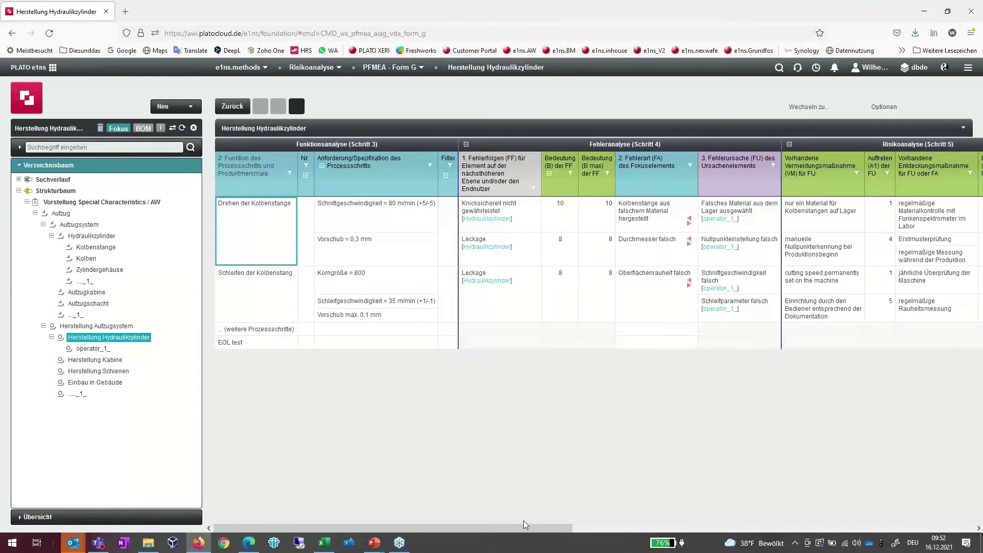
Review the failure and risk analysis of Herstellung Hydraulikzylinder, and open the Hydraulikzylinder in the same form.
drag(523, 532, 640, 533)
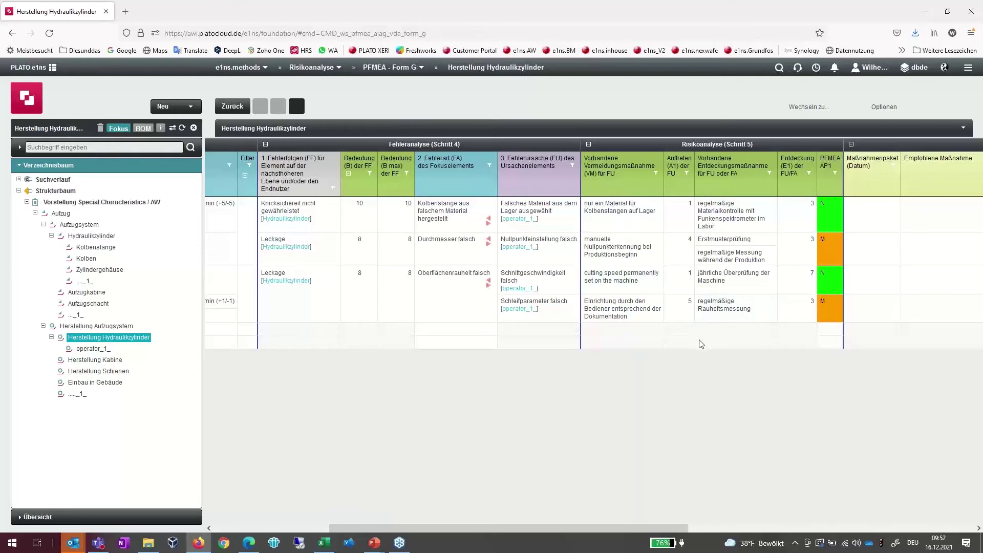
drag(608, 527, 487, 532)
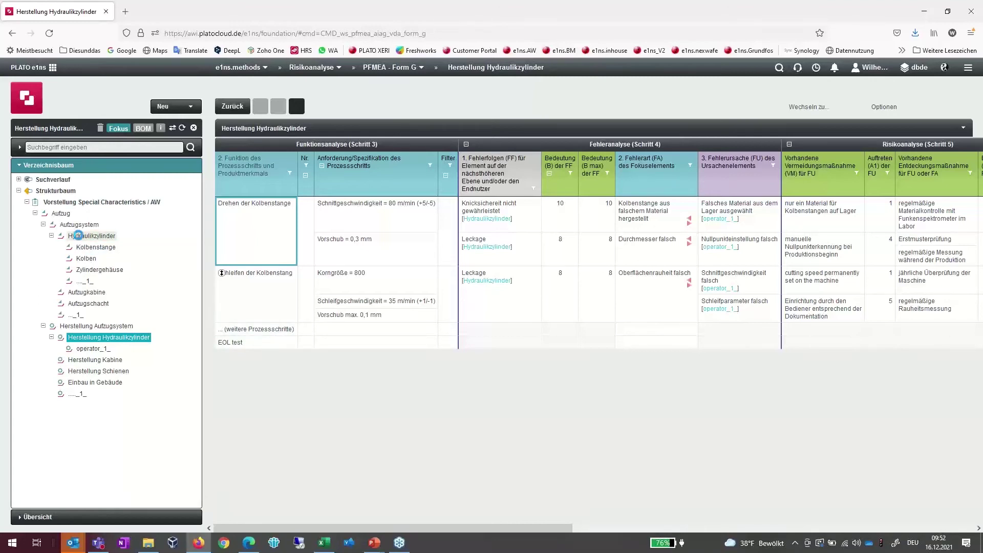
click(84, 236)
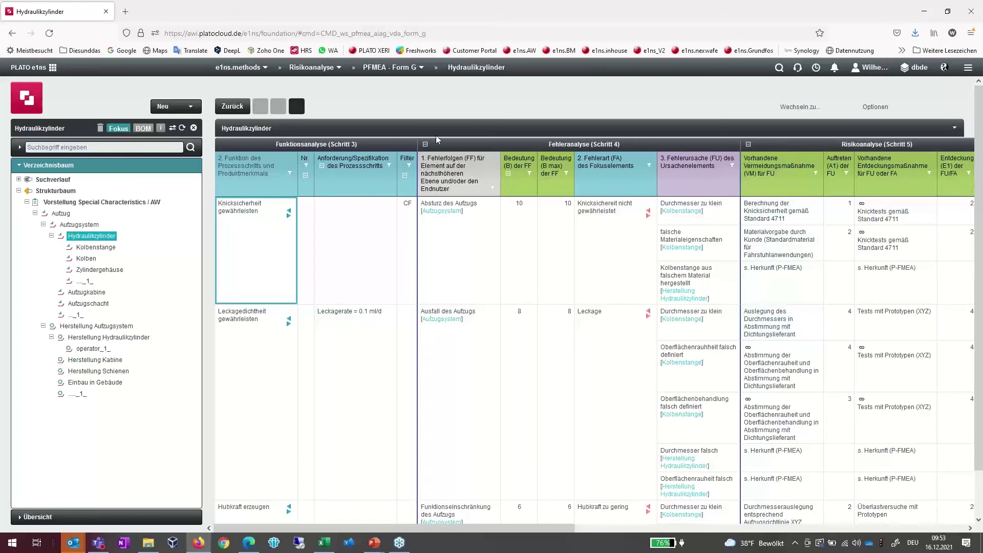
Open the Design BM form of Besondere Merkmale for the Hydraulikzylinder.
click(252, 72)
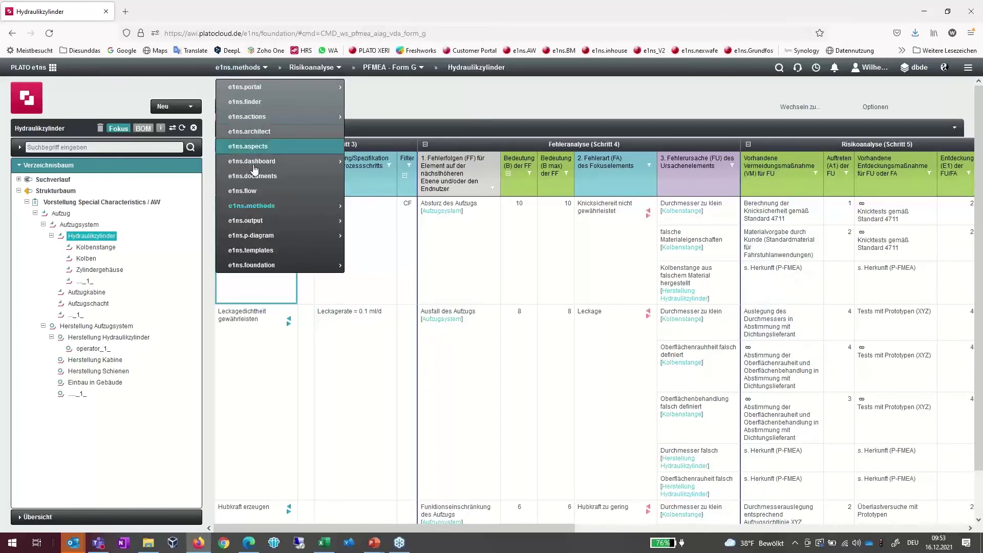
mouse_move(259, 211)
mouse_move(387, 239)
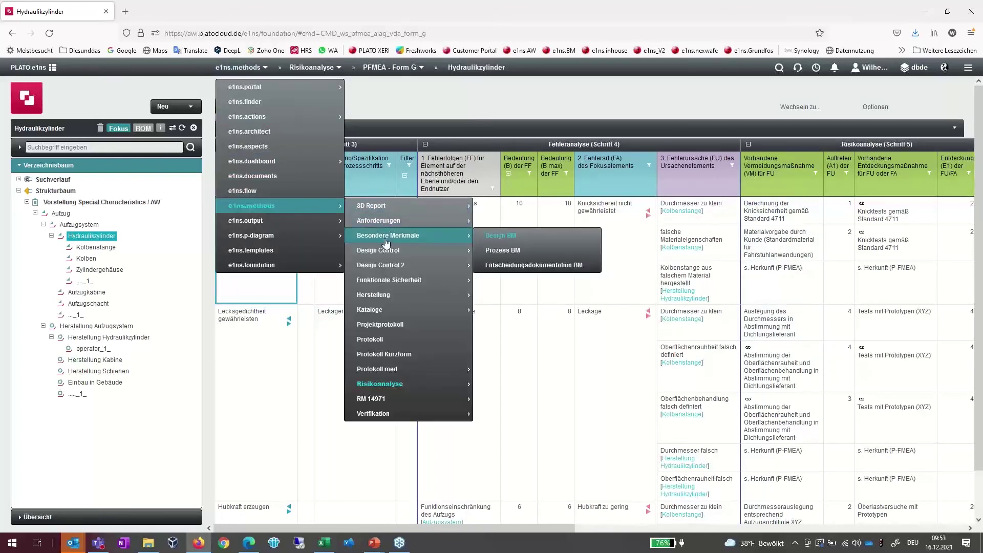
click(506, 238)
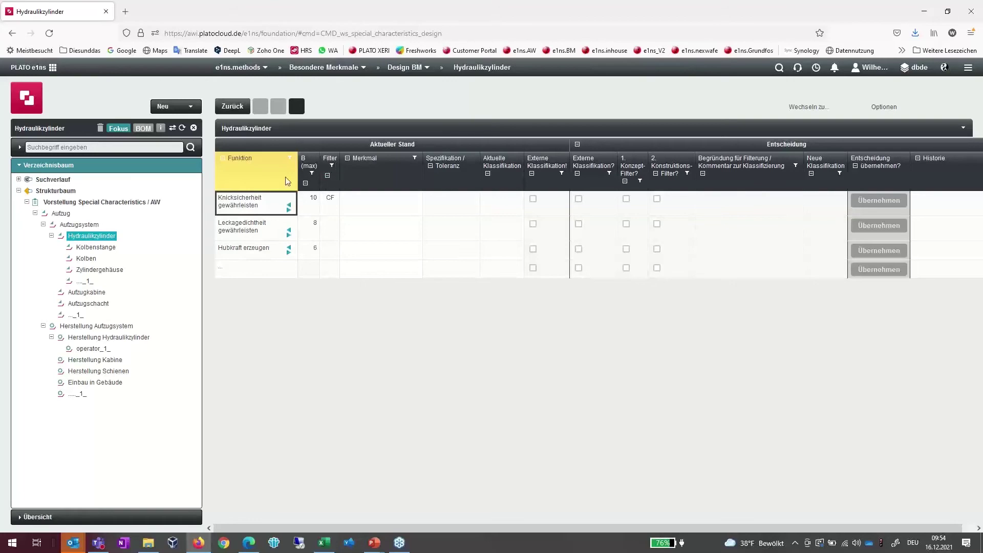
Filter the B (max) column to exclude functions rated 6.
click(332, 167)
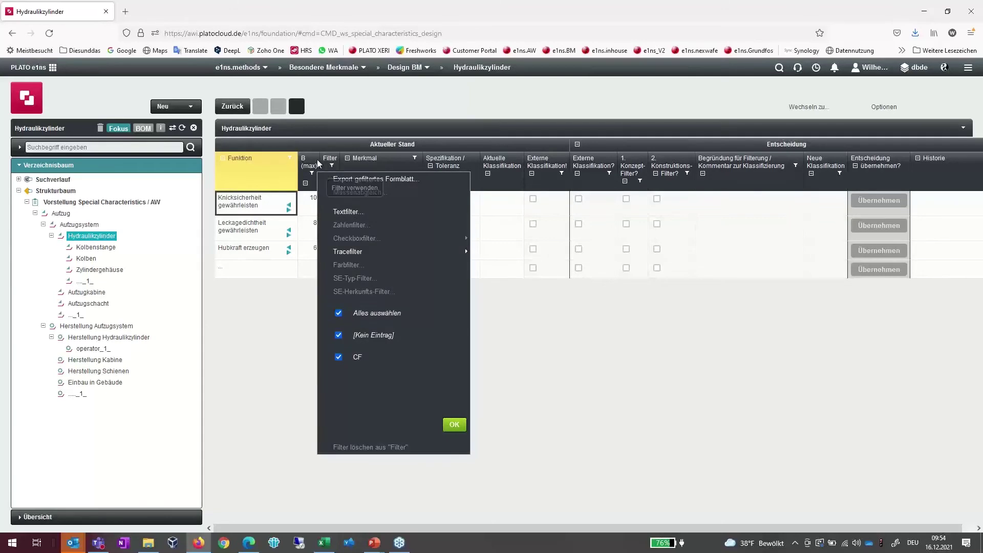
click(312, 175)
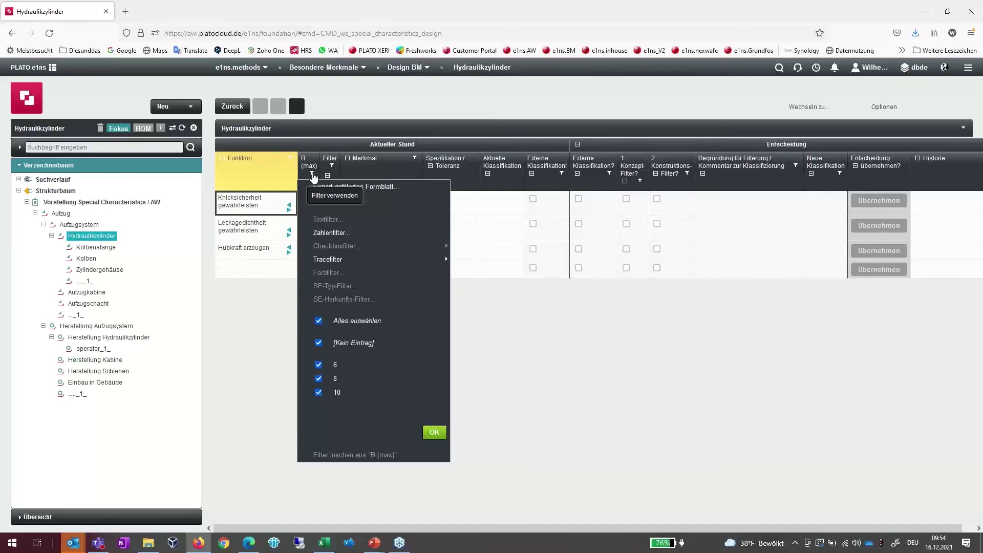
click(319, 365)
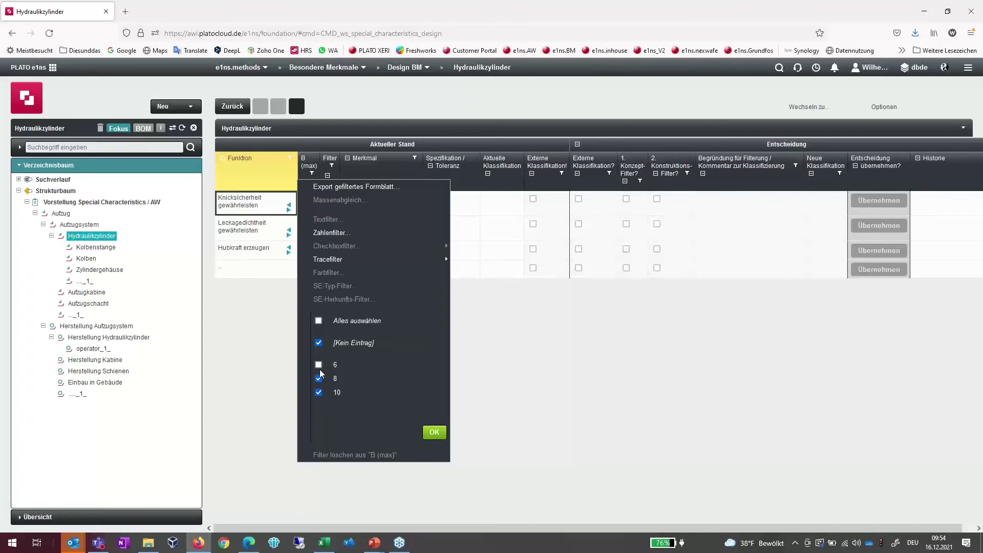
click(433, 433)
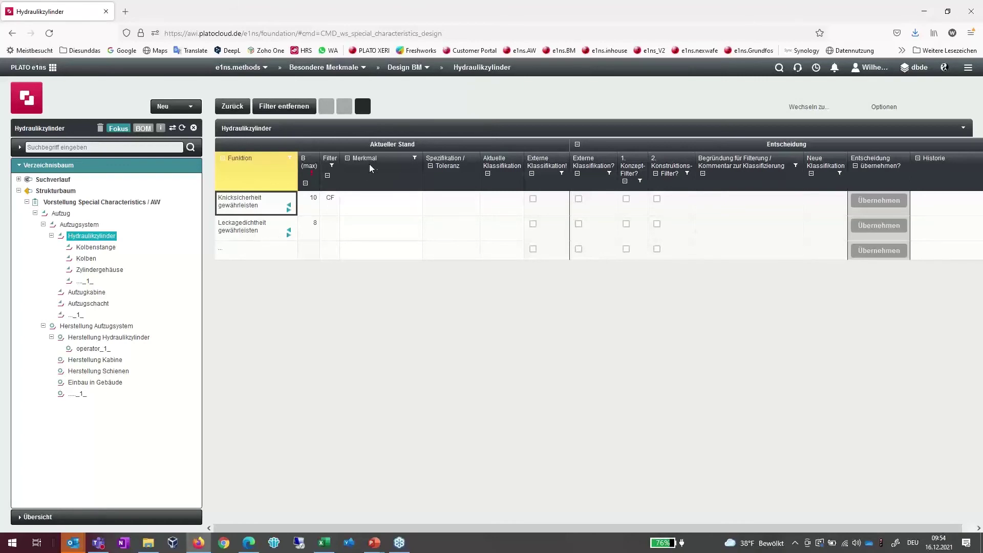
Add both available product characteristics, Außendurchmesser Kolbenstange and Material, to the function Knicksicherheit gewährleisten.
mouse_move(359, 157)
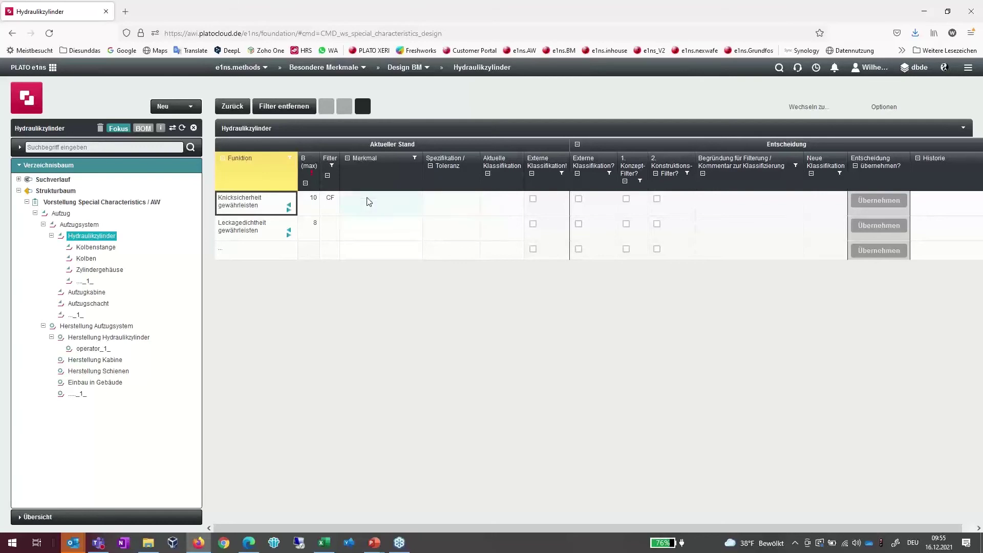
double_click(367, 200)
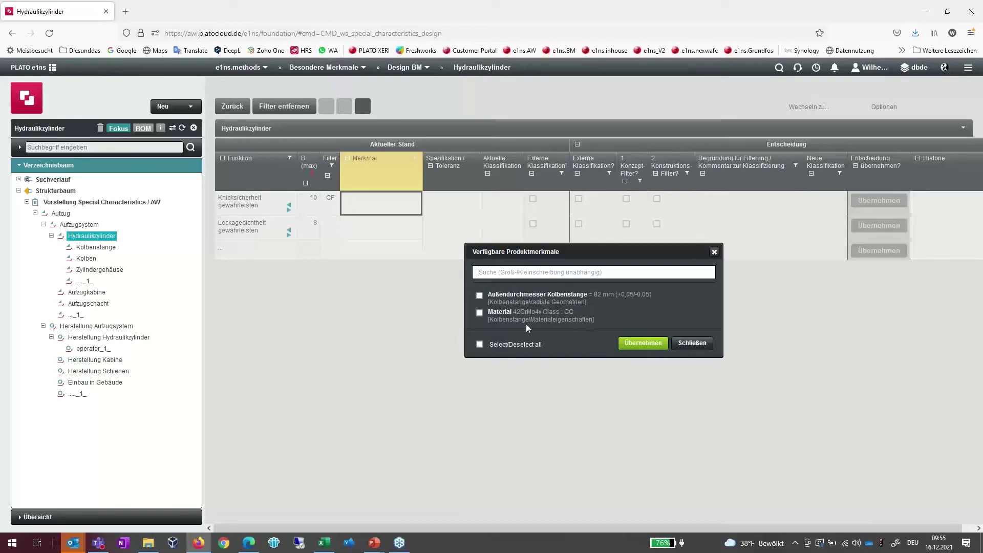
click(480, 344)
click(644, 343)
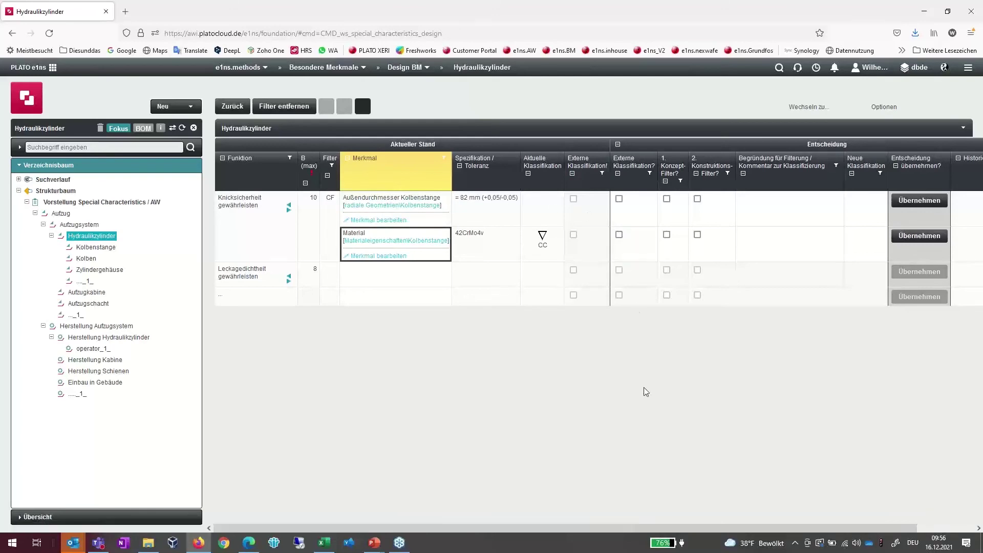
drag(681, 528, 730, 540)
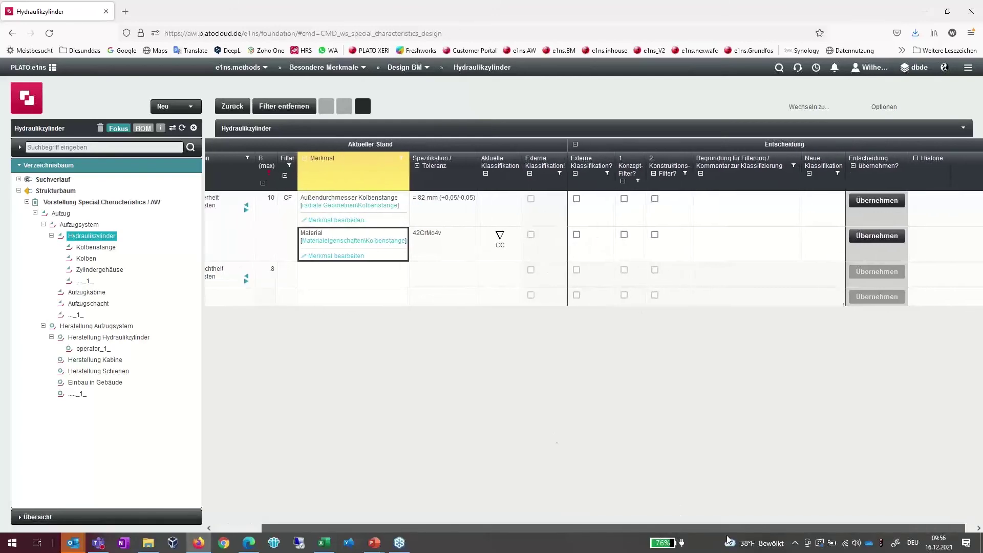
Hide the directory tree, then open the Hydraulikzylinder in a new browser tab and bring up its DFMEA form there.
click(194, 127)
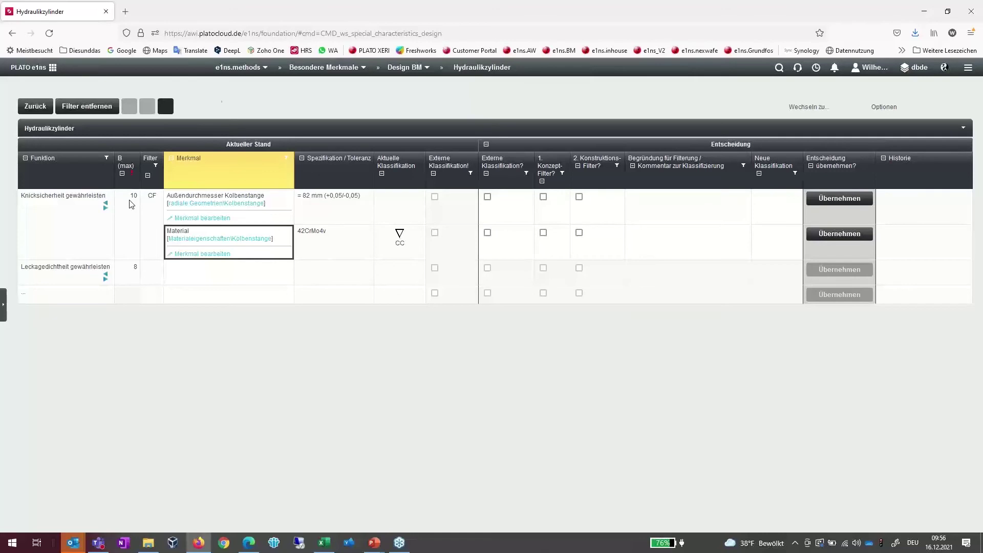
click(967, 67)
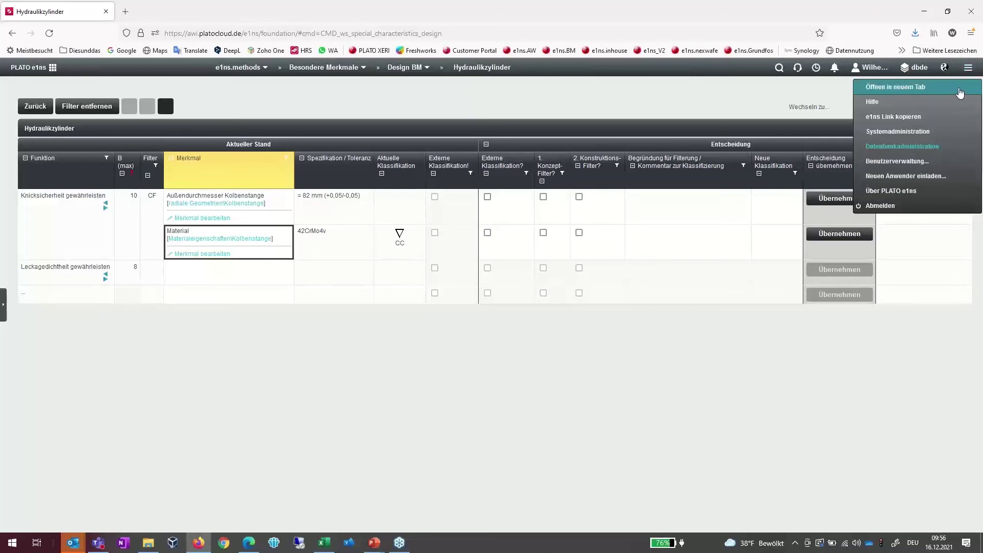
click(959, 93)
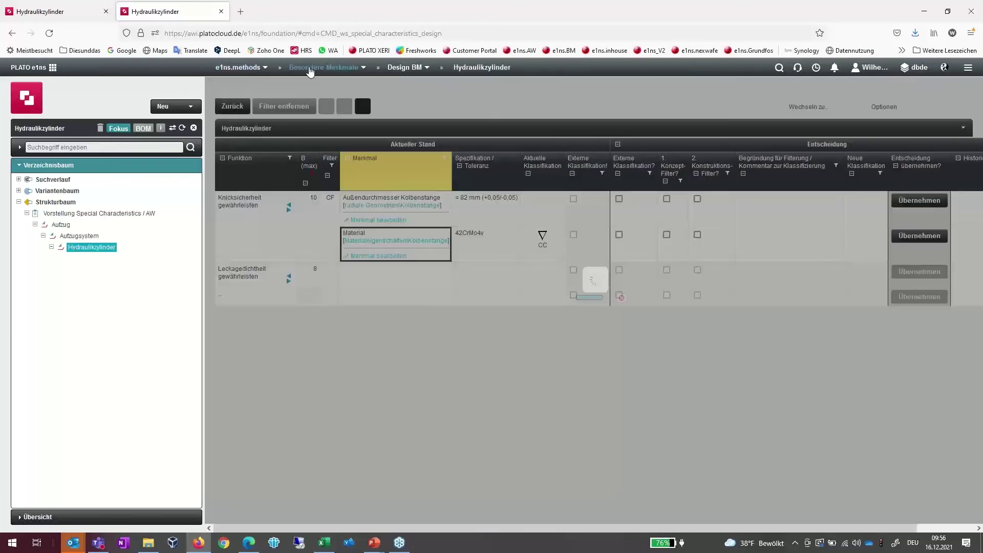
click(361, 67)
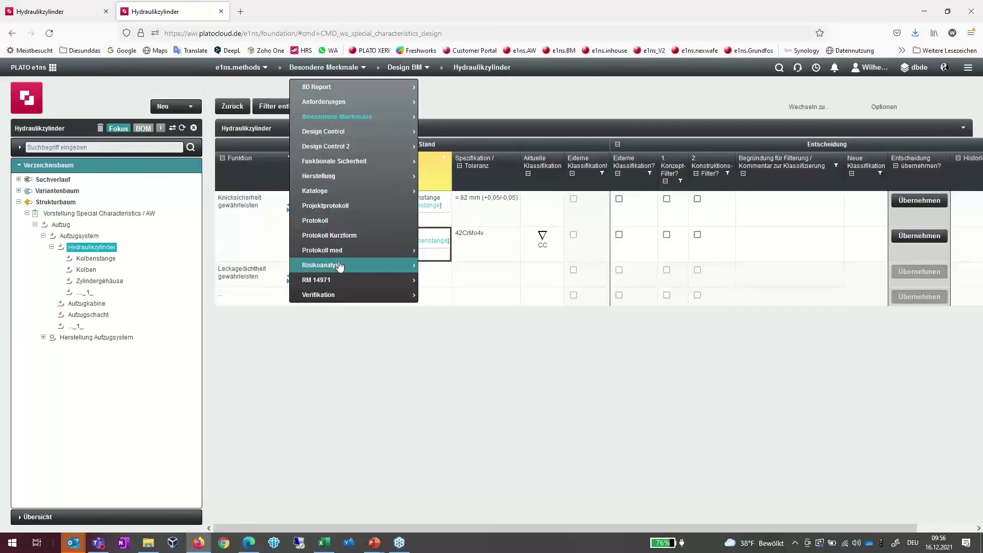
mouse_move(340, 266)
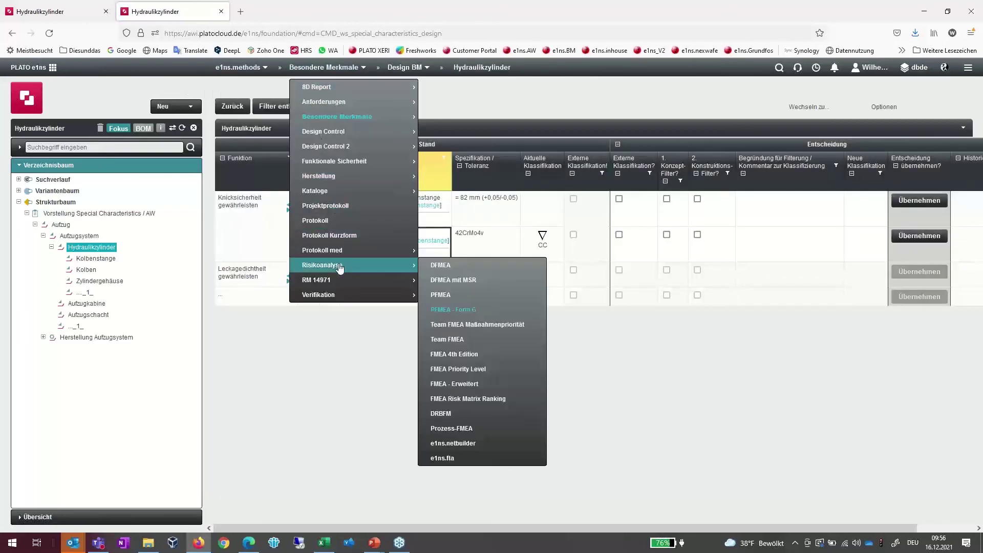
click(439, 266)
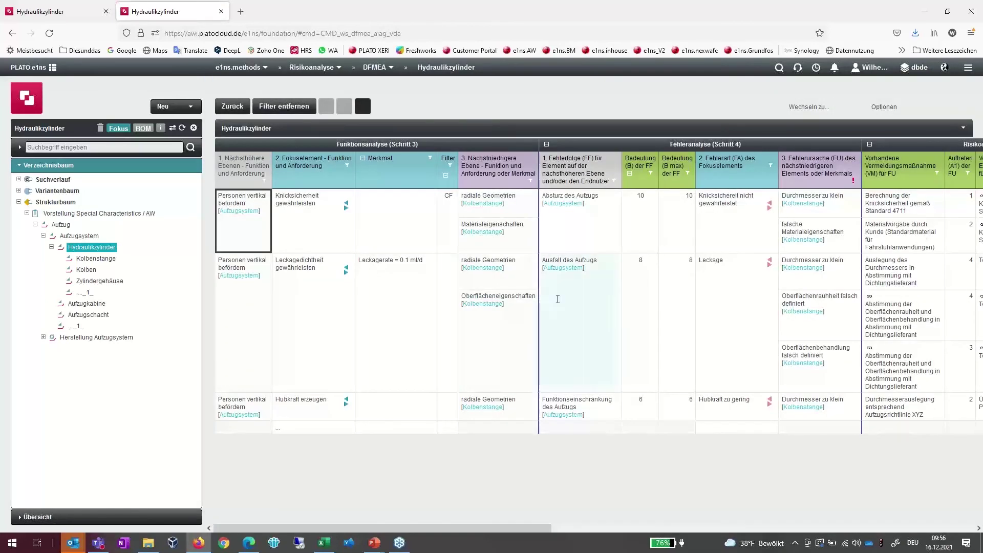
Examine the DFMEA row of Knicksicherheit gewährleisten: its failure mode, causes, prevention and detection measures, and occurrence rating.
click(742, 219)
click(312, 223)
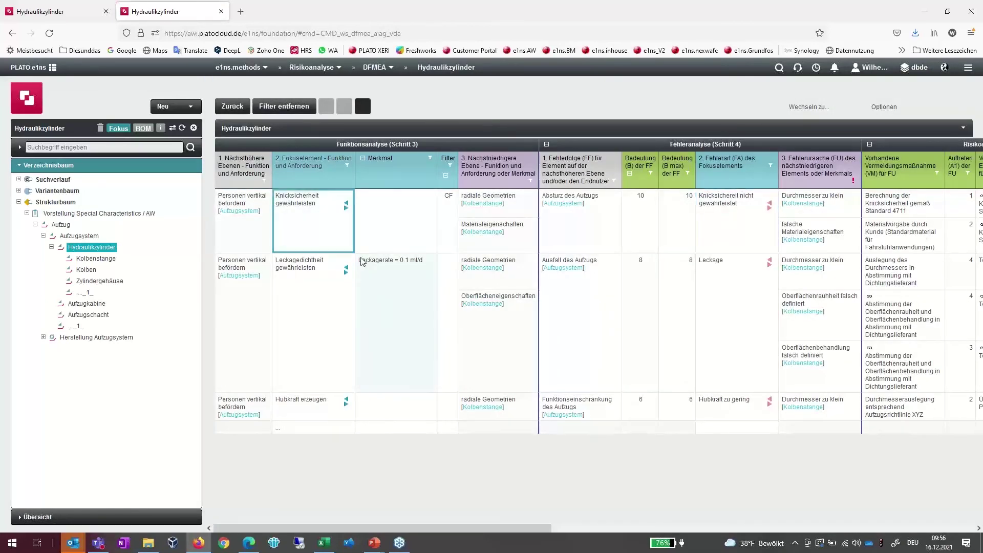
drag(418, 534, 538, 534)
click(540, 221)
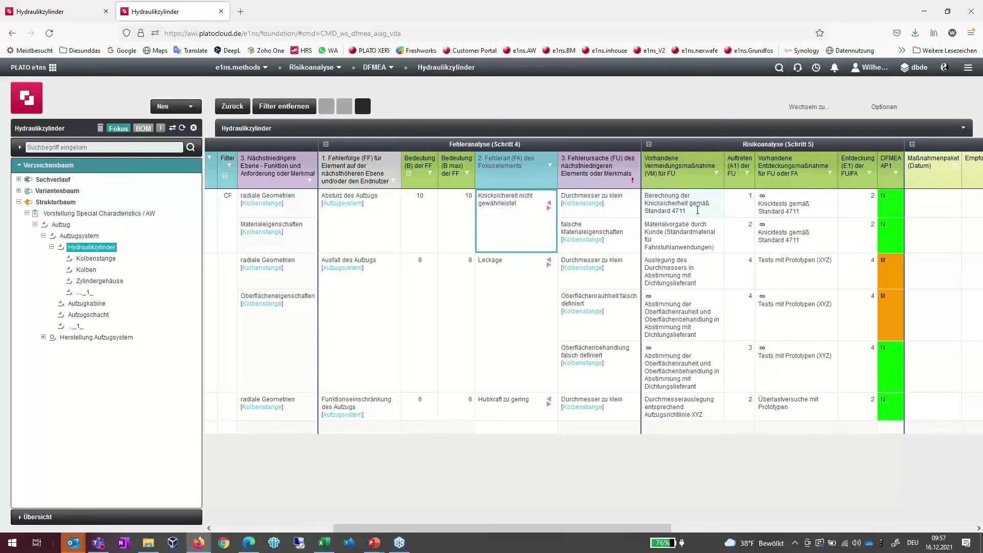
click(749, 207)
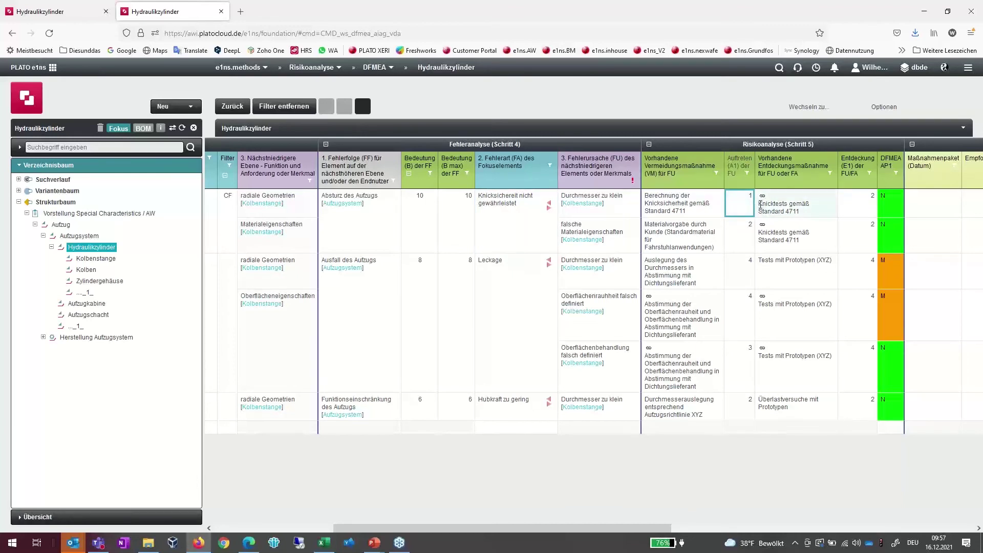
Back in the Design BM form, enter "Knicksicherheit > 10" as the filter justification for Außendurchmesser Kolbenstange under Knicksicherheit gewährleisten.
click(57, 14)
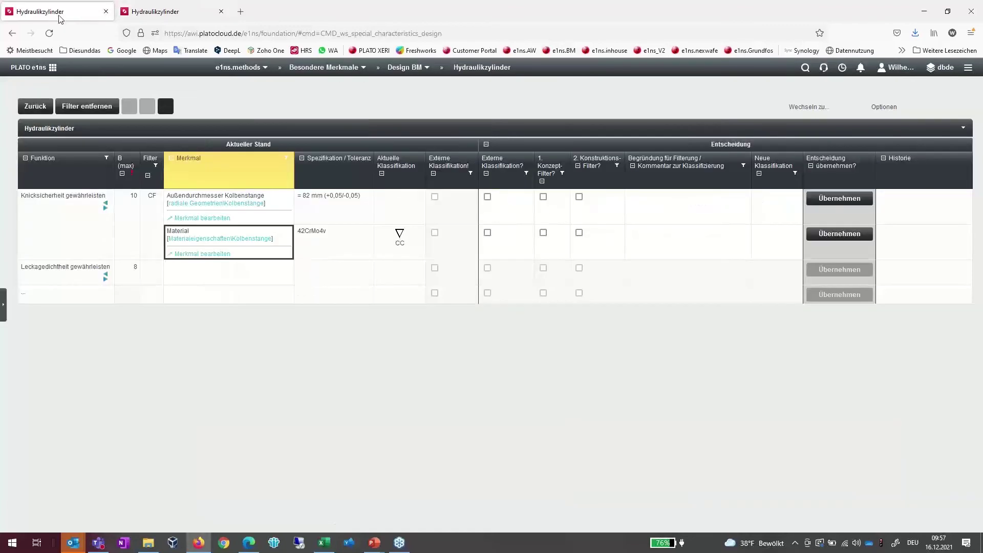
click(650, 206)
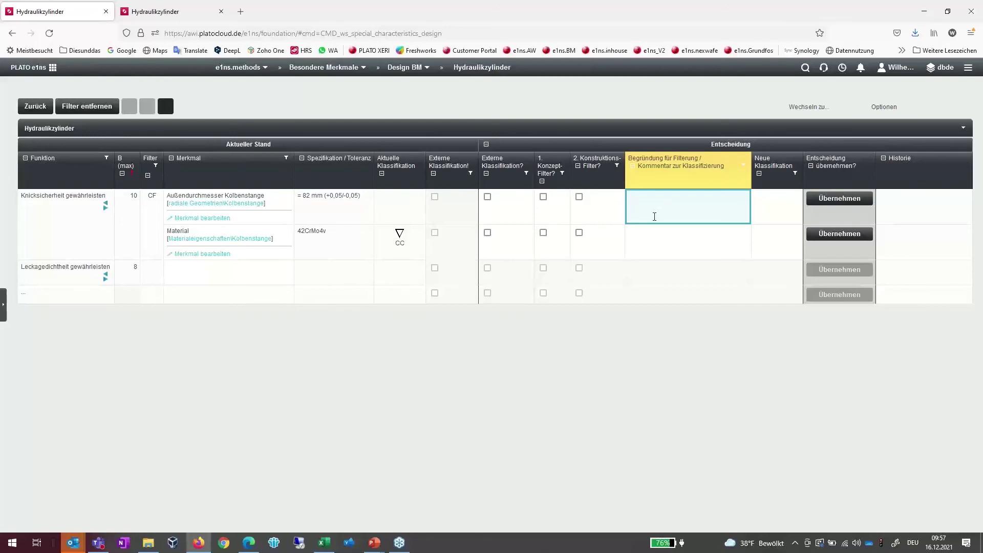
click(654, 216)
text(Knicksiche)
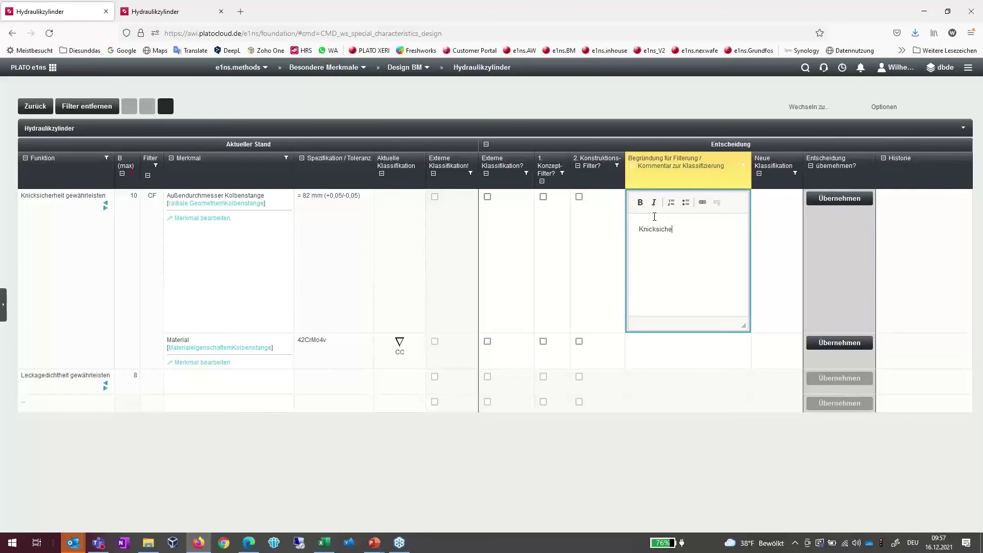
text(rheit > 10)
key(Tab)
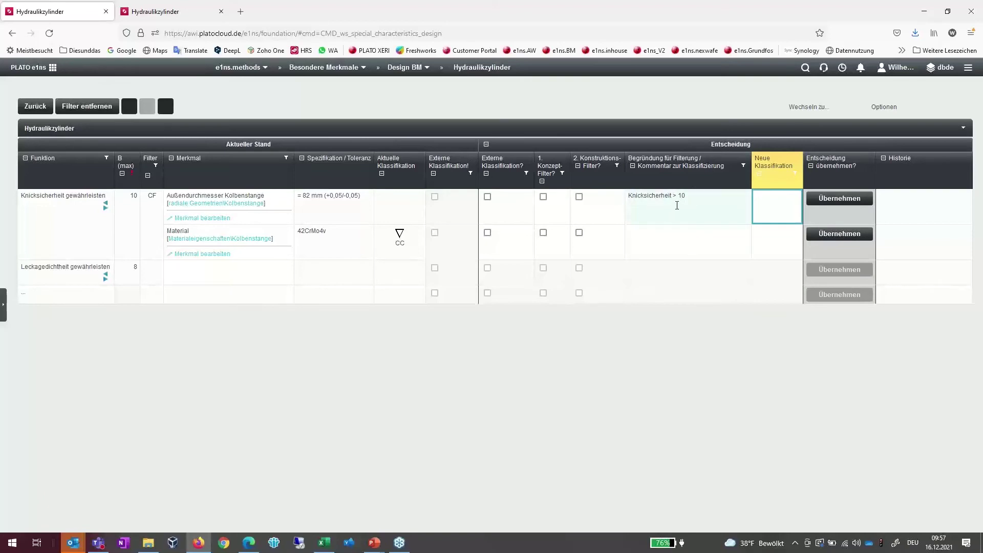
Adopt the decision for Außendurchmesser Kolbenstange with 2. Konstruktions-Filter enabled, and check the comment recorded in its history.
click(579, 197)
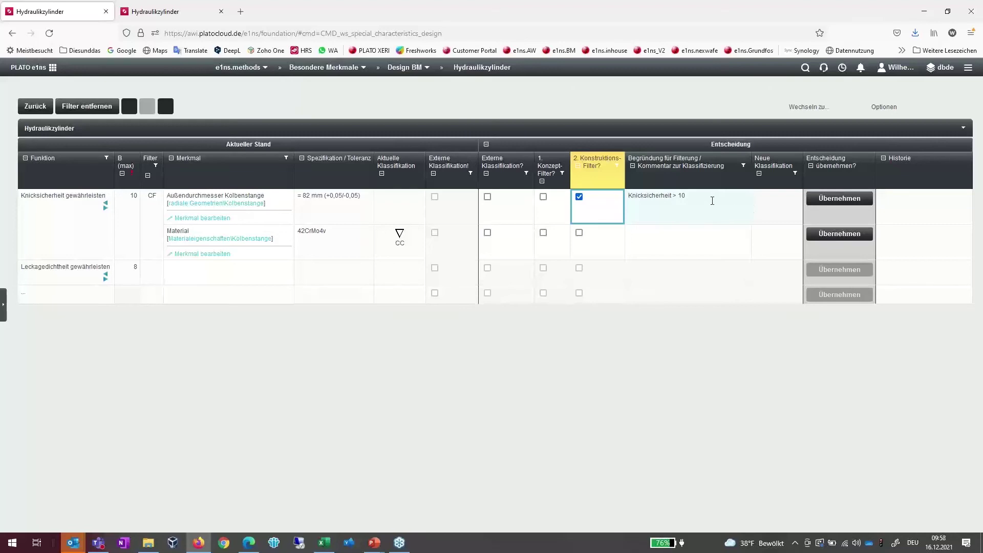
click(688, 206)
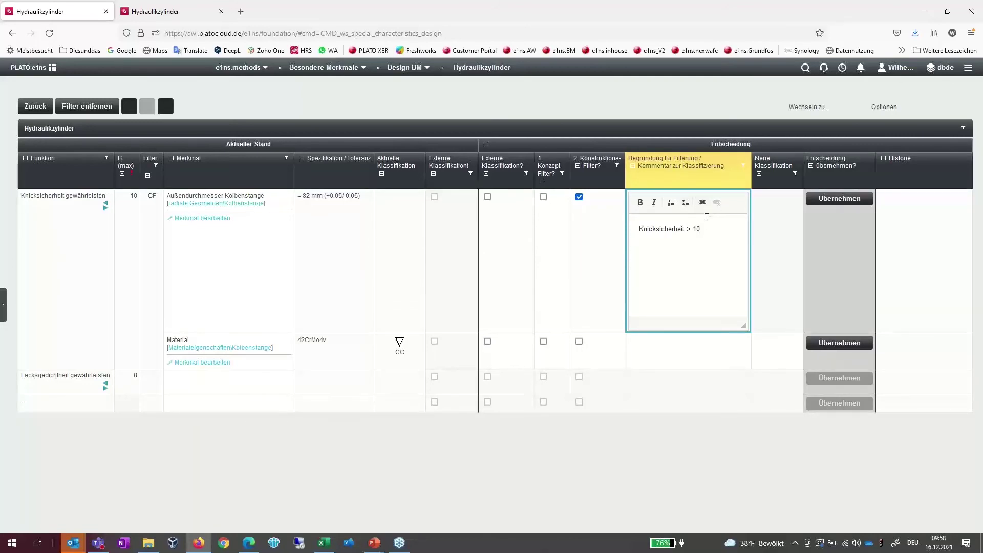
key(Escape)
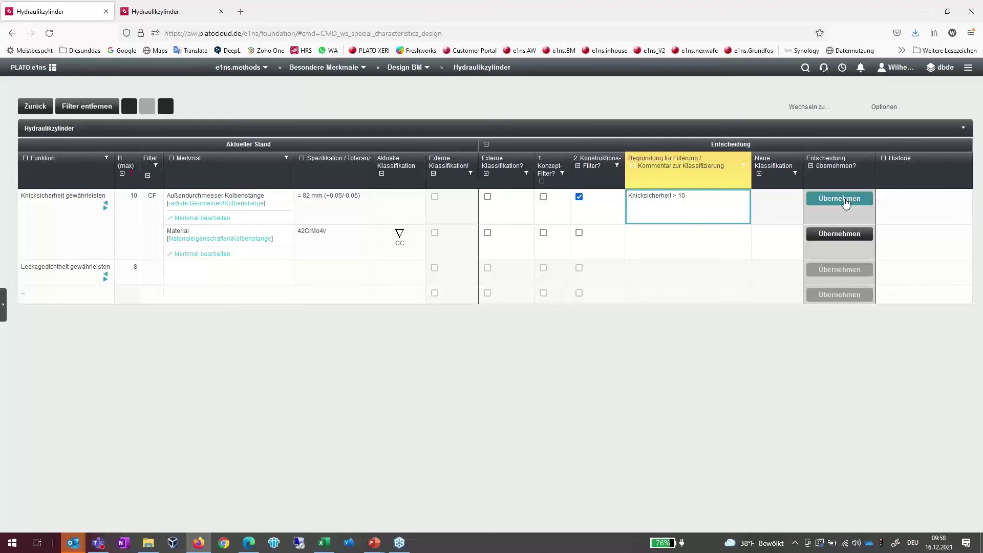
click(846, 204)
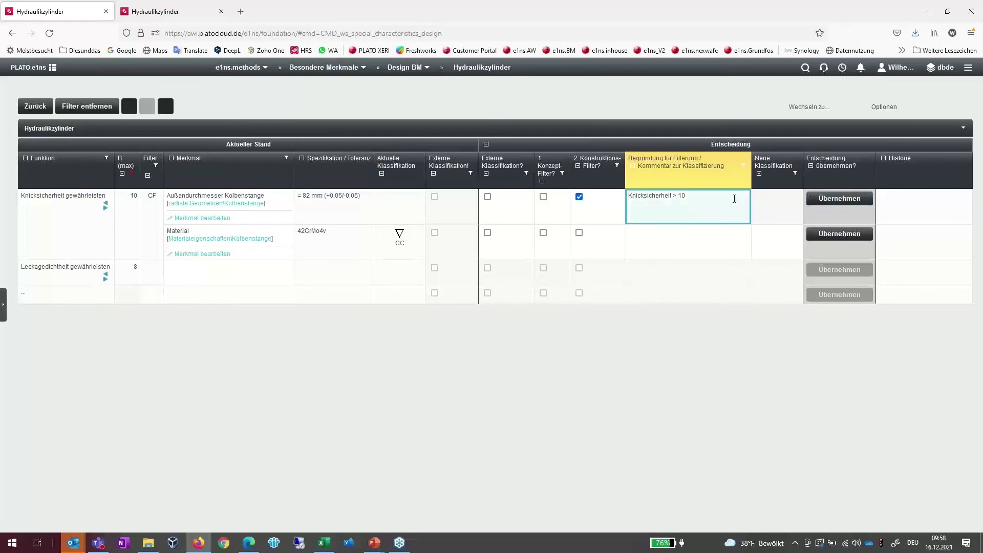
click(846, 203)
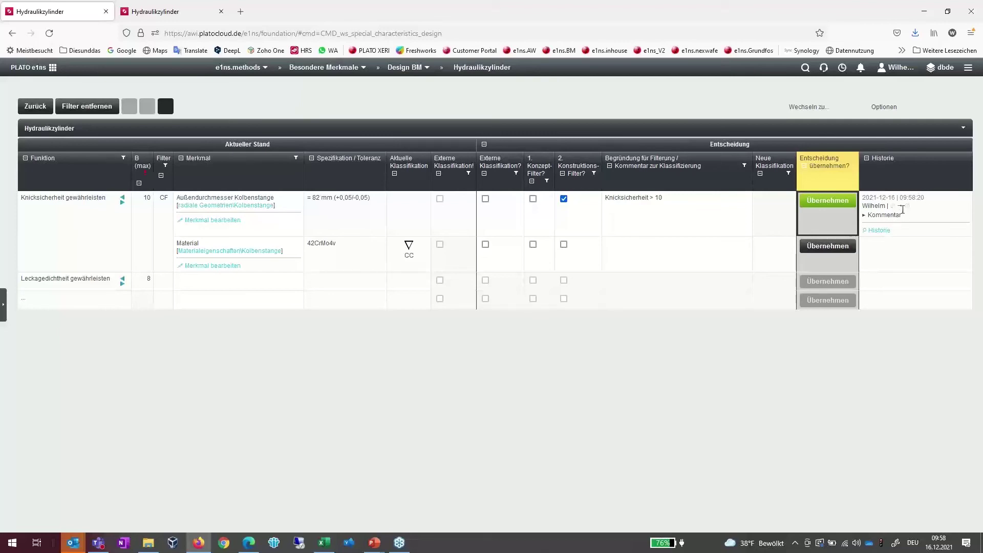
click(864, 215)
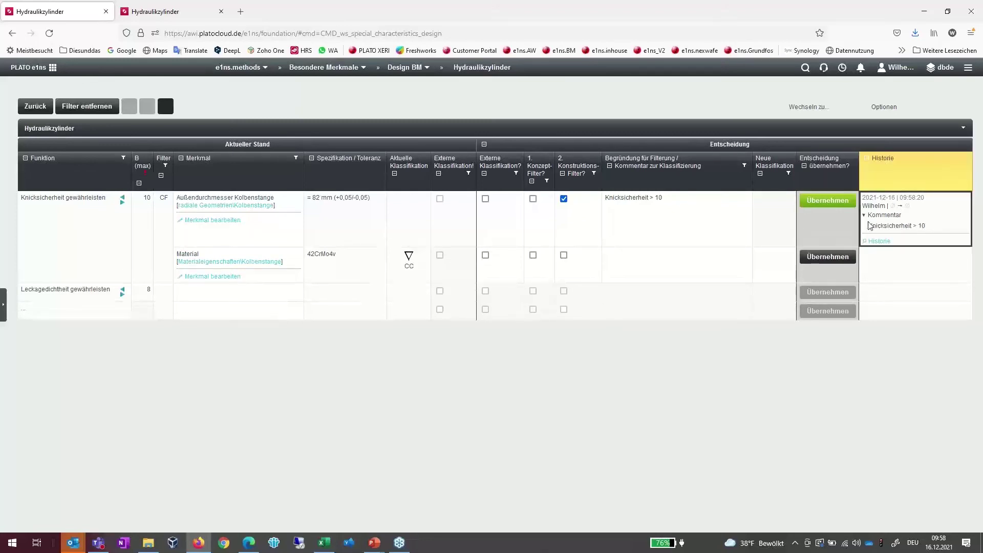
click(864, 215)
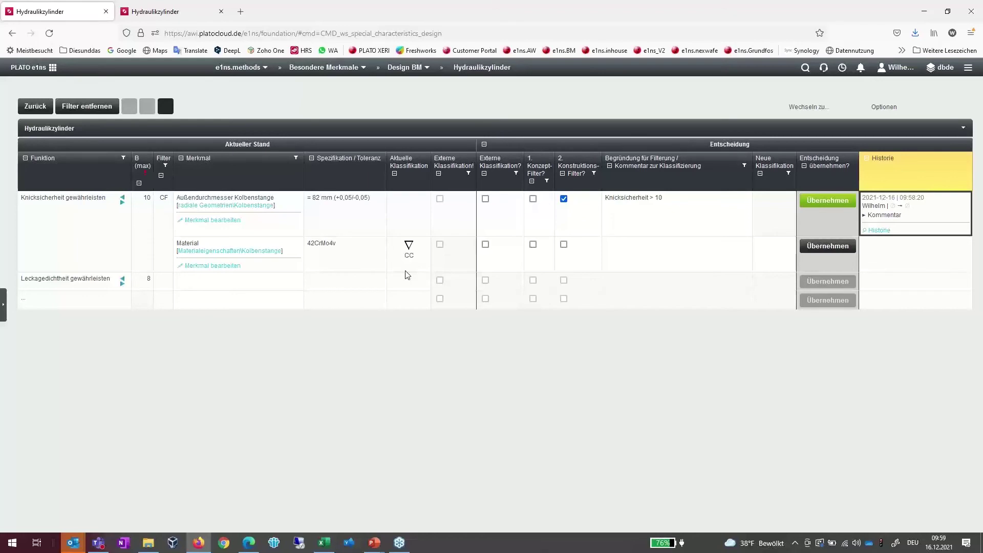
Mark the Material characteristic of Knicksicherheit gewährleisten as externally classified and adopt the decision.
click(487, 247)
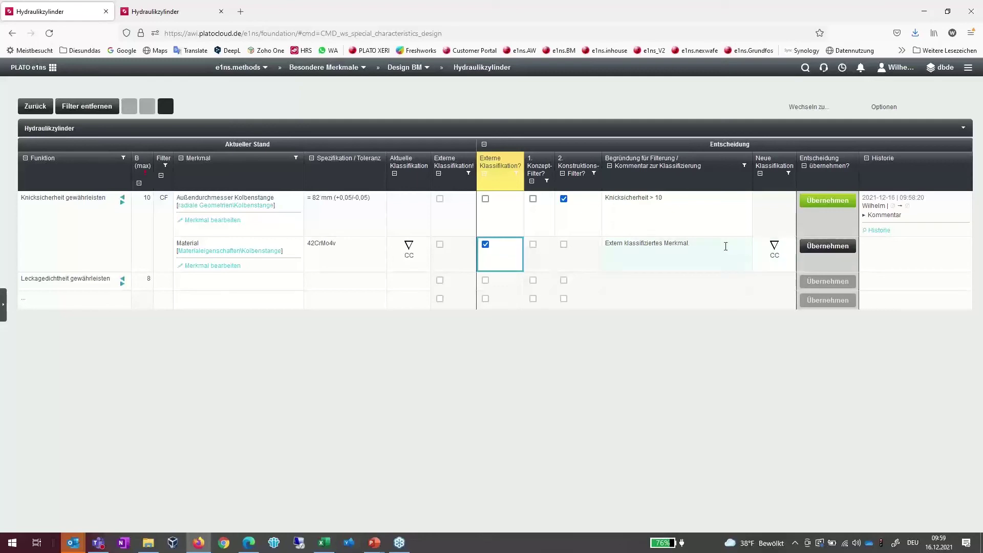
click(827, 246)
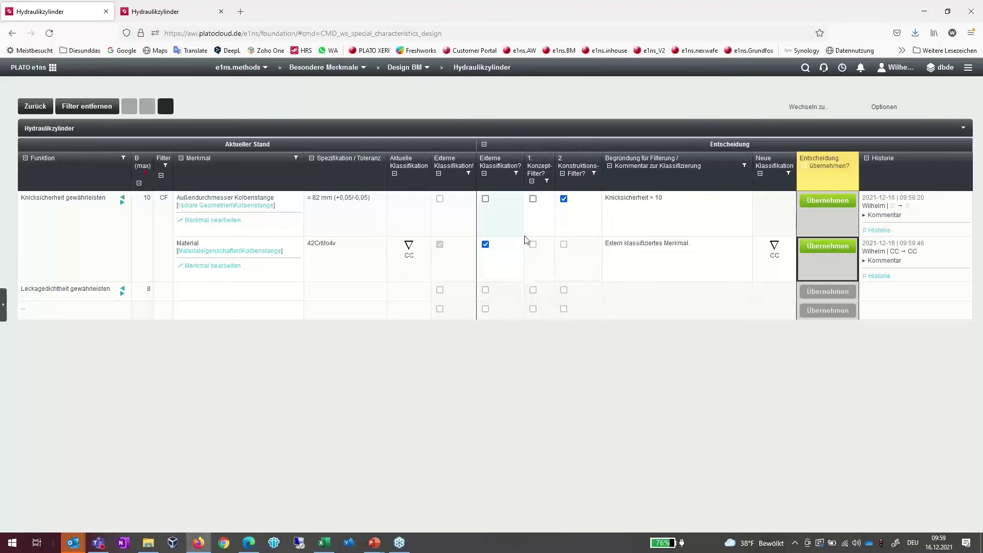
Add all available product characteristics, Außendurchmesser Kolbenstange, Leckagerate, Oberflächenbehandlung, Oberflächenhärte and Oberflächenrauheit, to the function Leckagedichtheit gewährleisten.
click(199, 292)
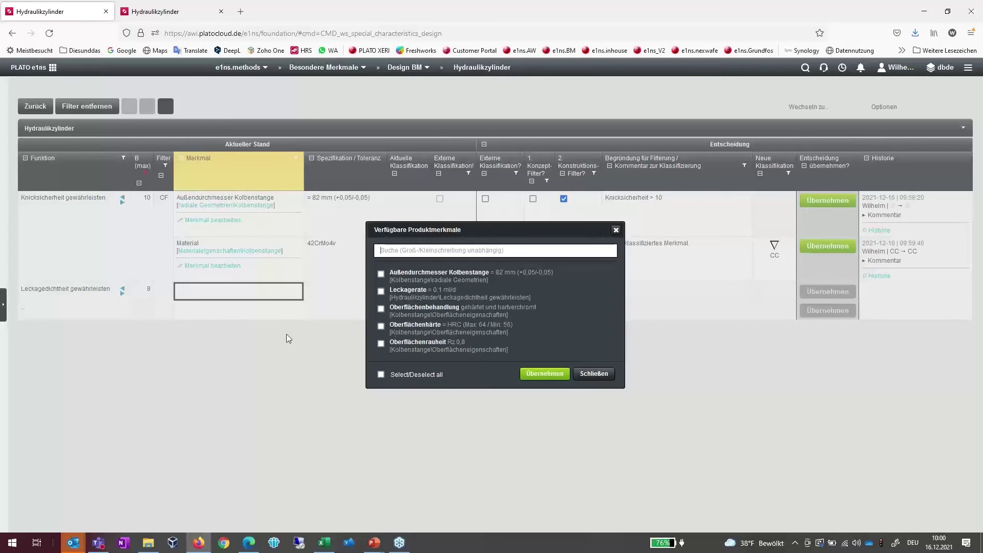
click(382, 374)
click(543, 376)
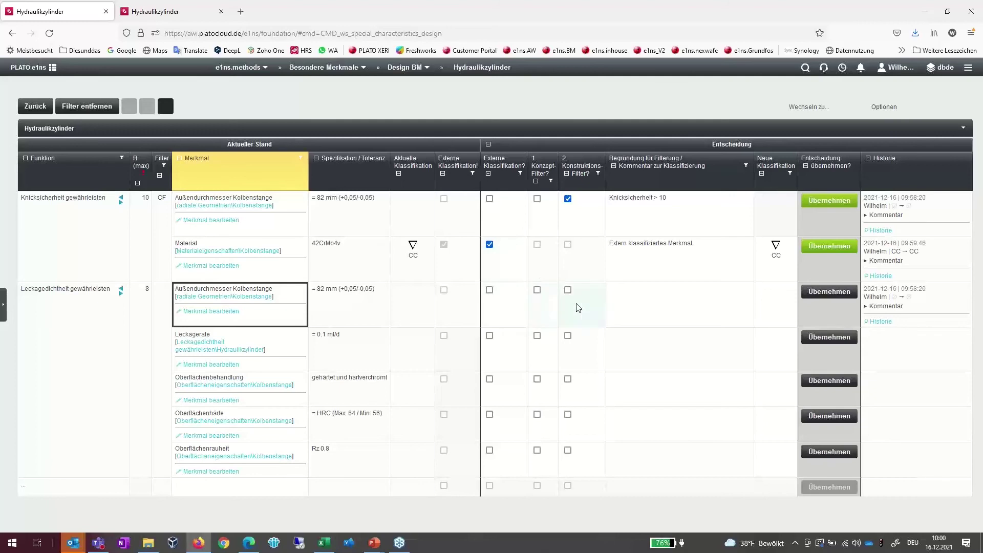
For Außendurchmesser Kolbenstange under Leckagedichtheit gewährleisten, enter the comment "sensibles Merkmal" and adopt SC as the new classification.
click(629, 300)
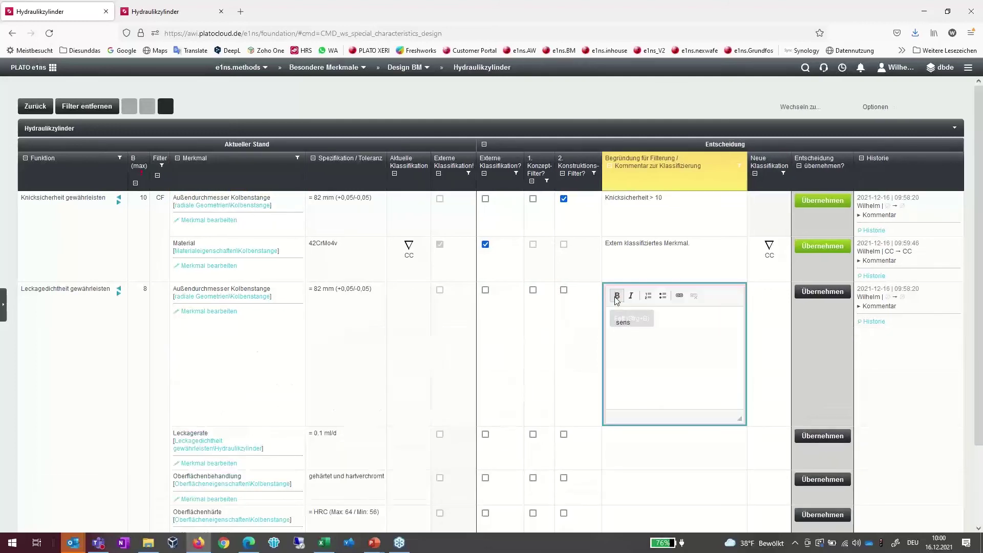
text(sensi)
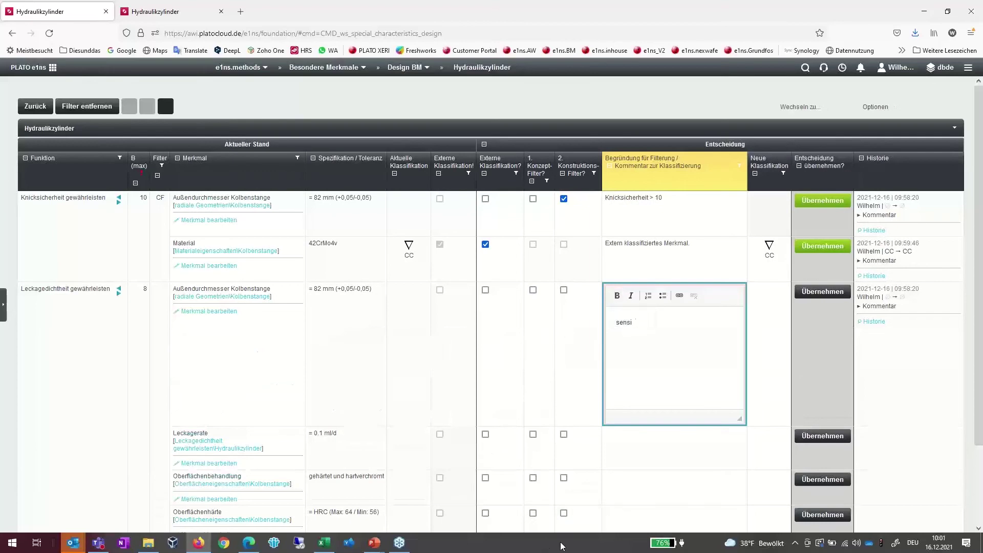
text(bles Merkmal)
click(772, 327)
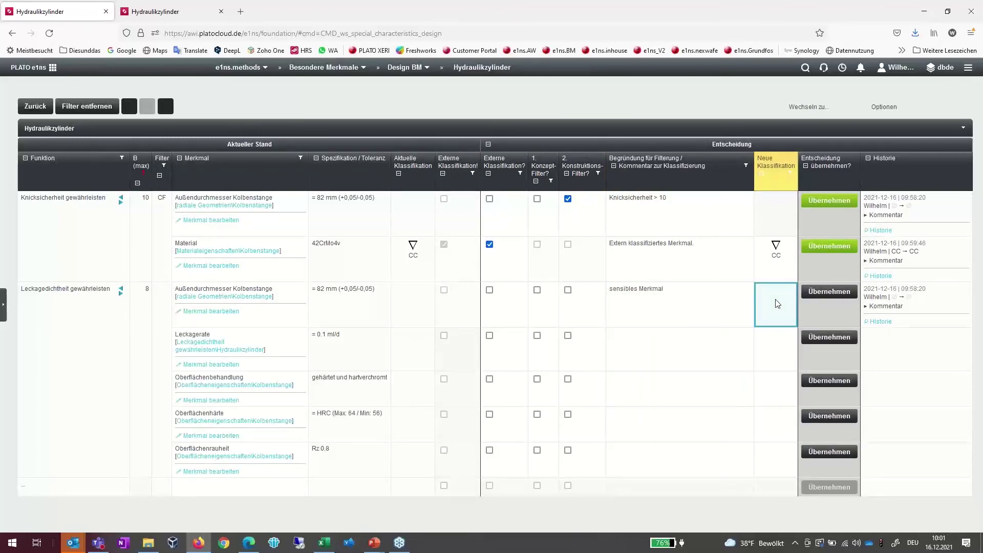
click(775, 301)
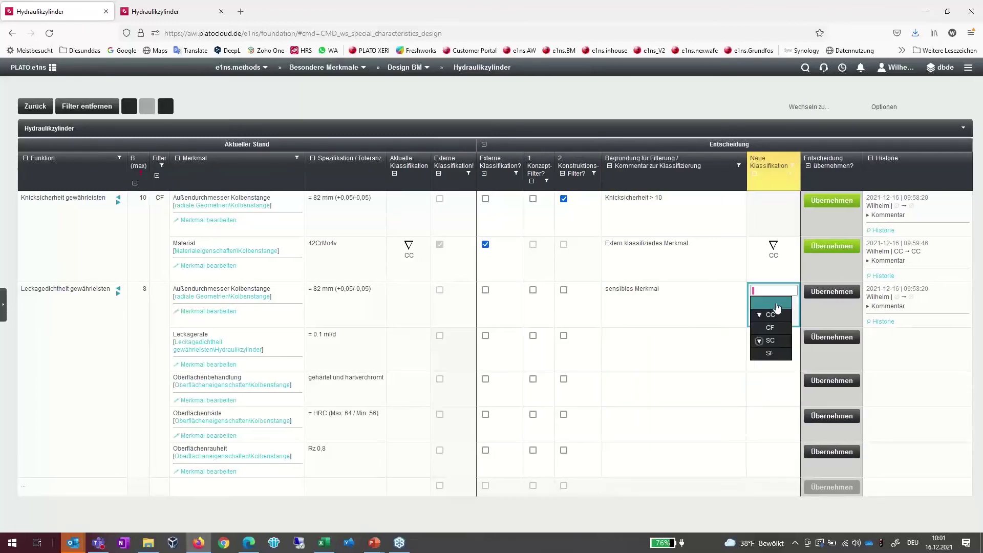
click(774, 342)
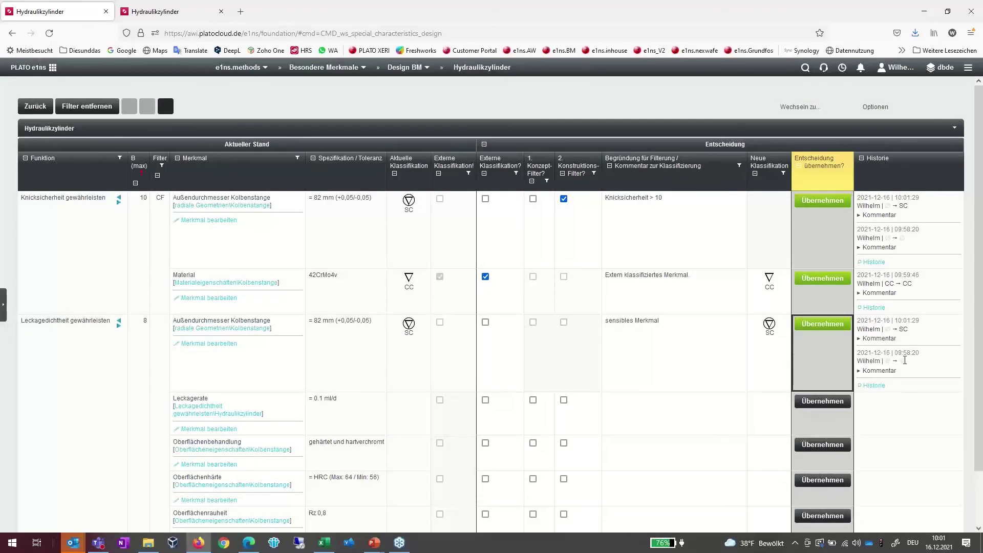
Expand both history comments of Außendurchmesser Kolbenstange under Leckagedichtheit gewährleisten to compare the recorded decisions.
click(874, 371)
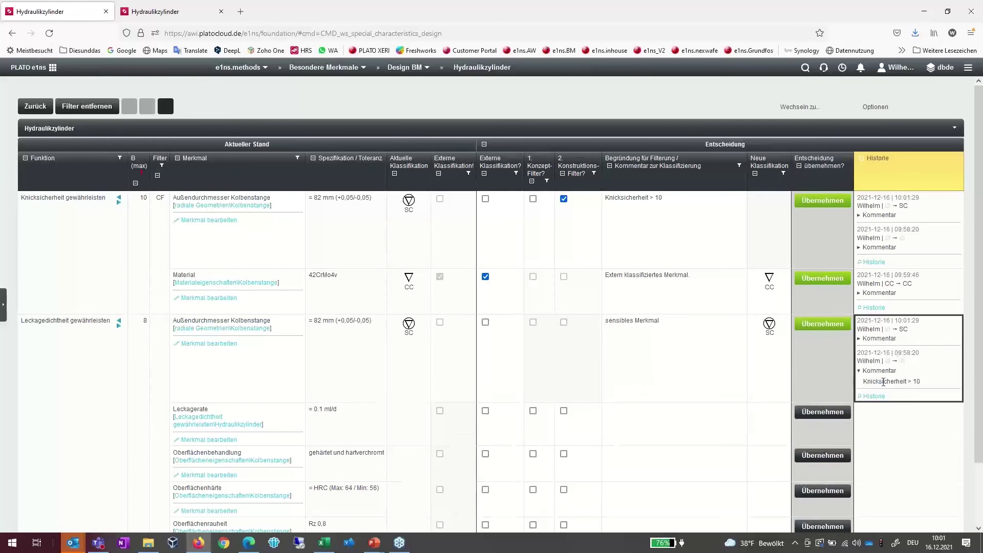
click(865, 338)
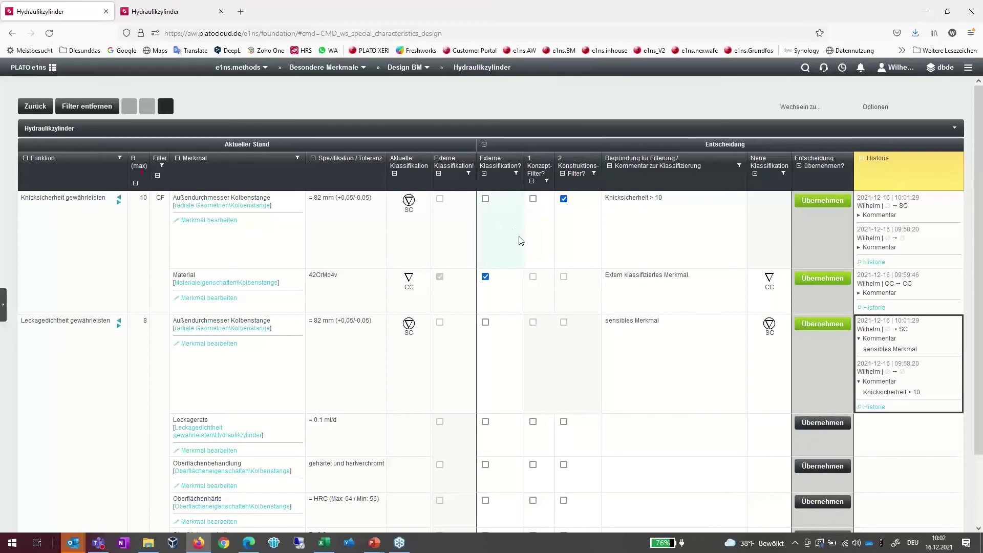
Try to replace the design filter of Außendurchmesser Kolbenstange under Knicksicherheit gewährleisten with the new classification CC and adopt the decision.
click(673, 218)
click(767, 209)
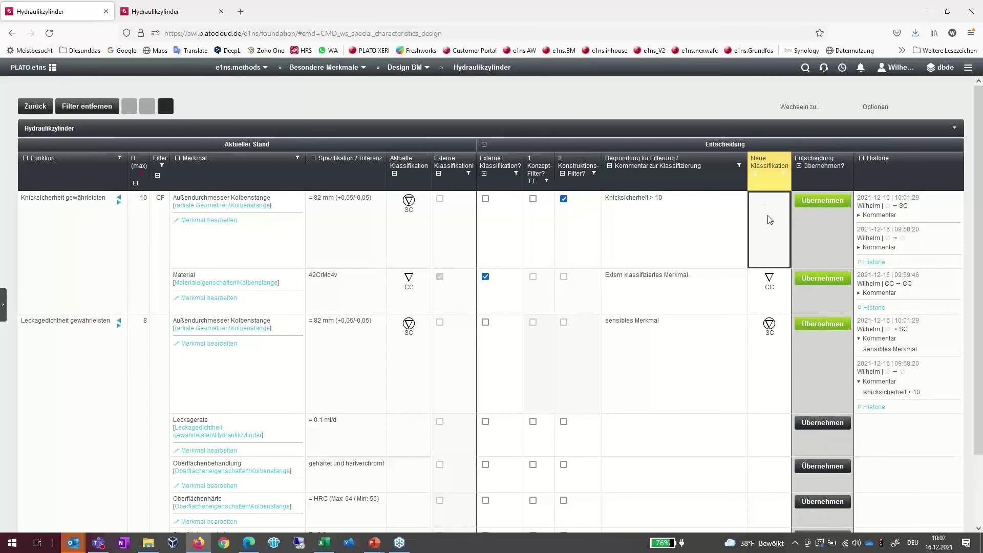
click(565, 219)
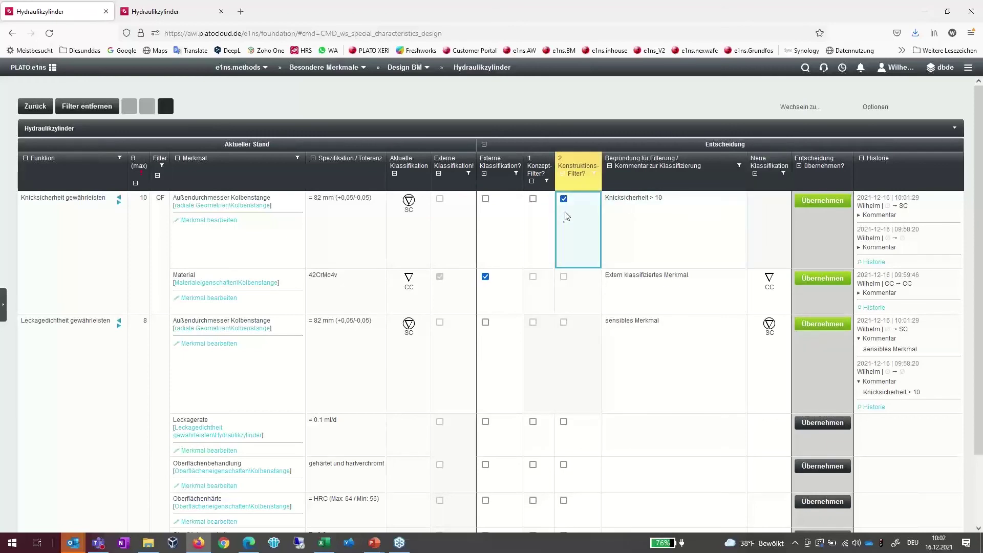
click(564, 198)
click(782, 214)
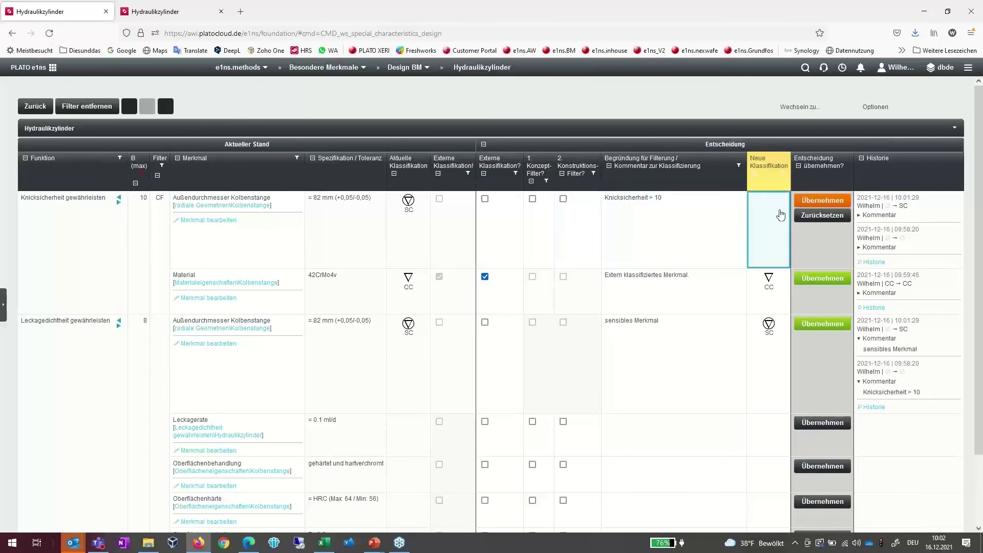
click(782, 214)
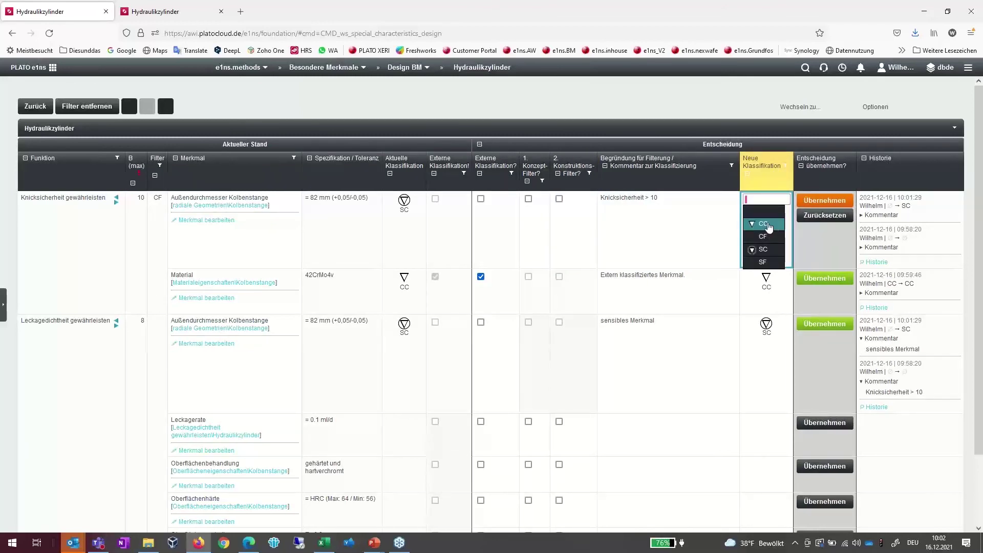
click(768, 225)
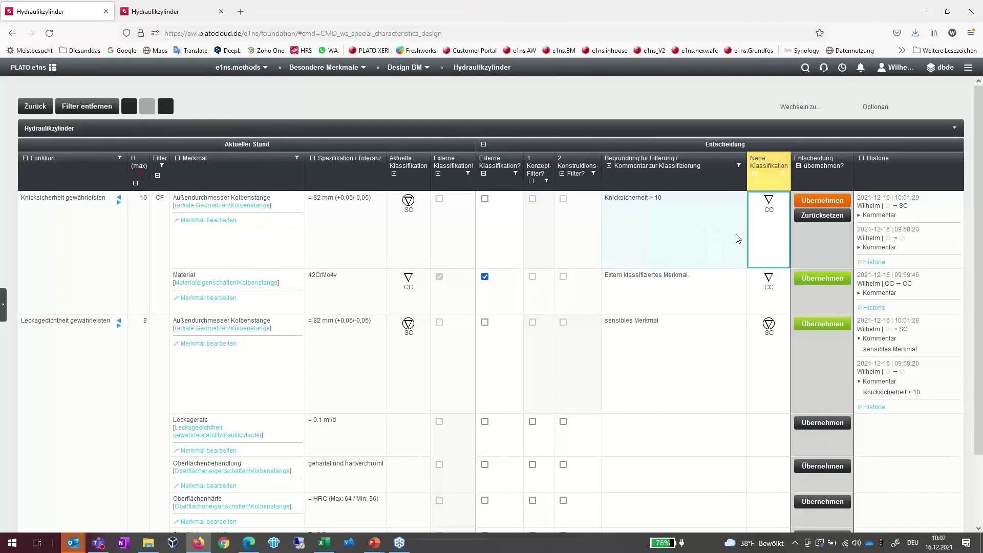
click(822, 201)
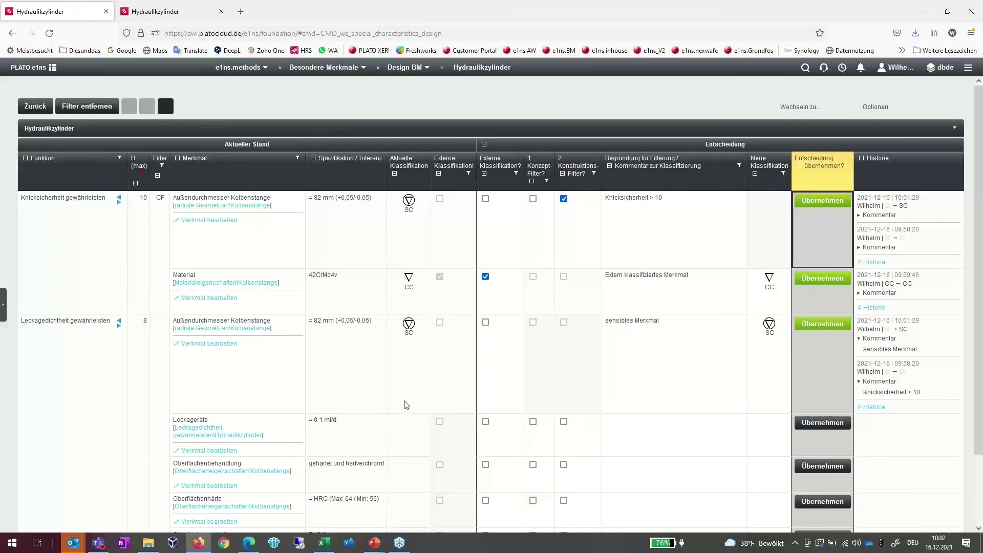
Classify Oberflächenrauheit under Leckagedichtheit gewährleisten as SC, enter the comment "sensibles Merkmal" and adopt the decision.
scroll(404, 406, down, 1)
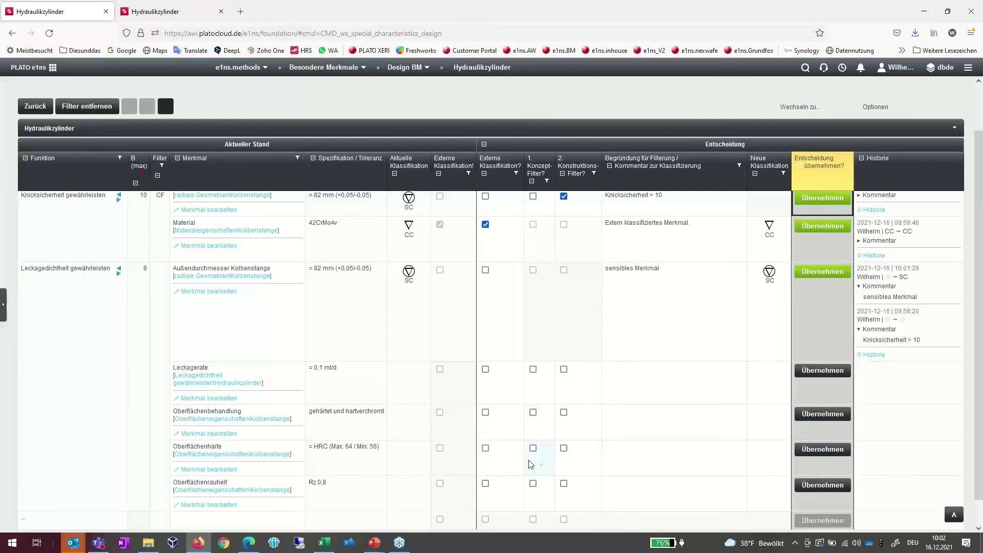
click(765, 491)
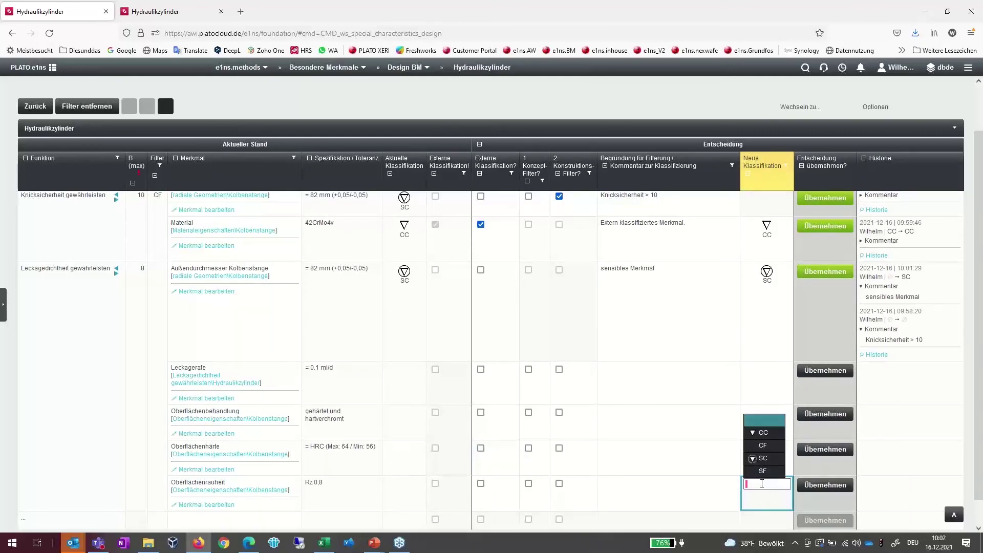
click(762, 458)
click(669, 492)
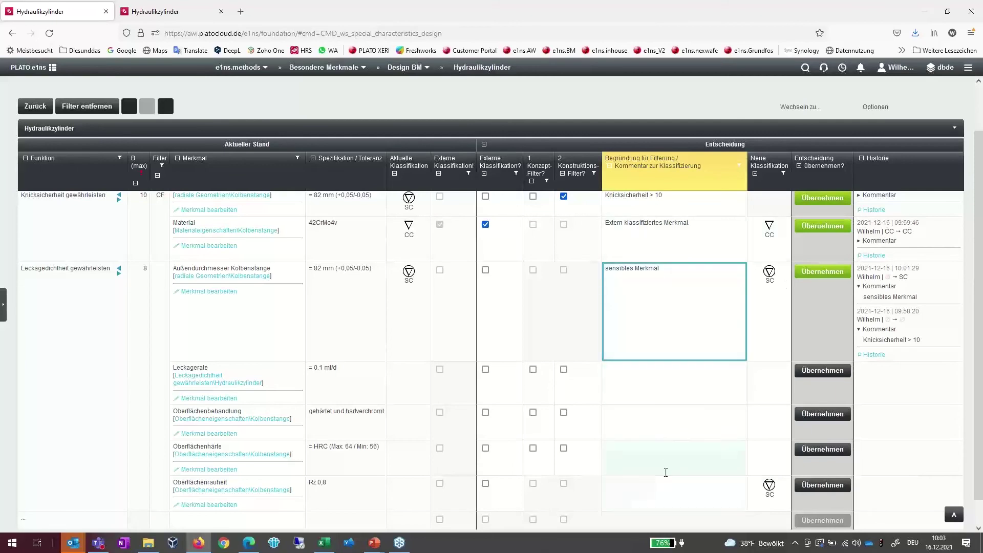
click(663, 490)
click(517, 348)
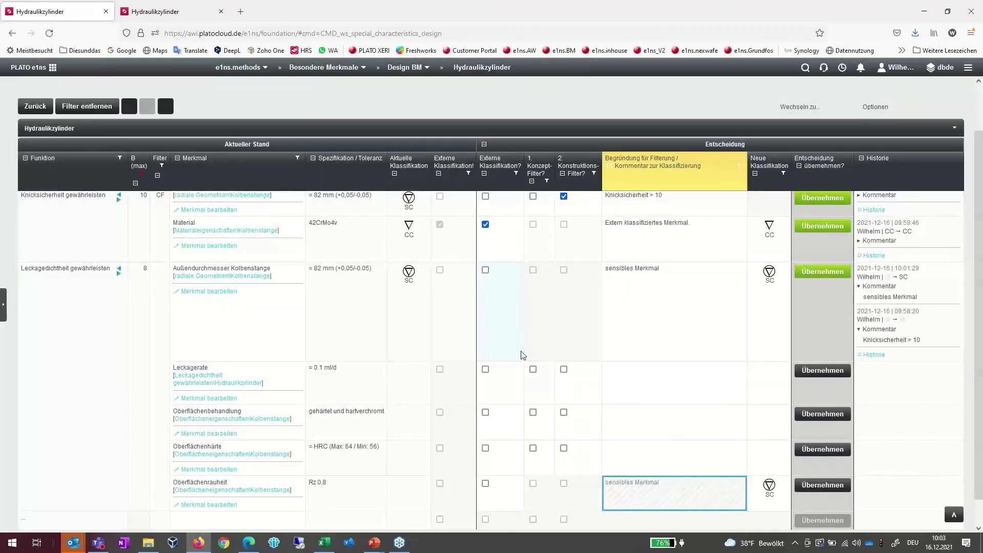
key(Tab)
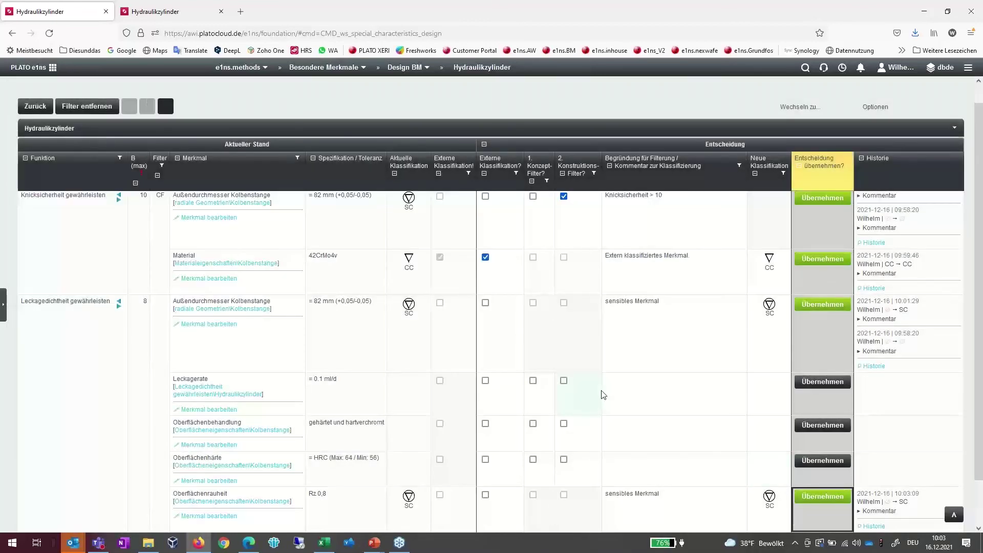
Open the full history of Außendurchmesser Kolbenstange under Leckagedichtheit gewährleisten and review the recorded decisions in the Entscheidungsdokumentation BM.
scroll(602, 394, down, 1)
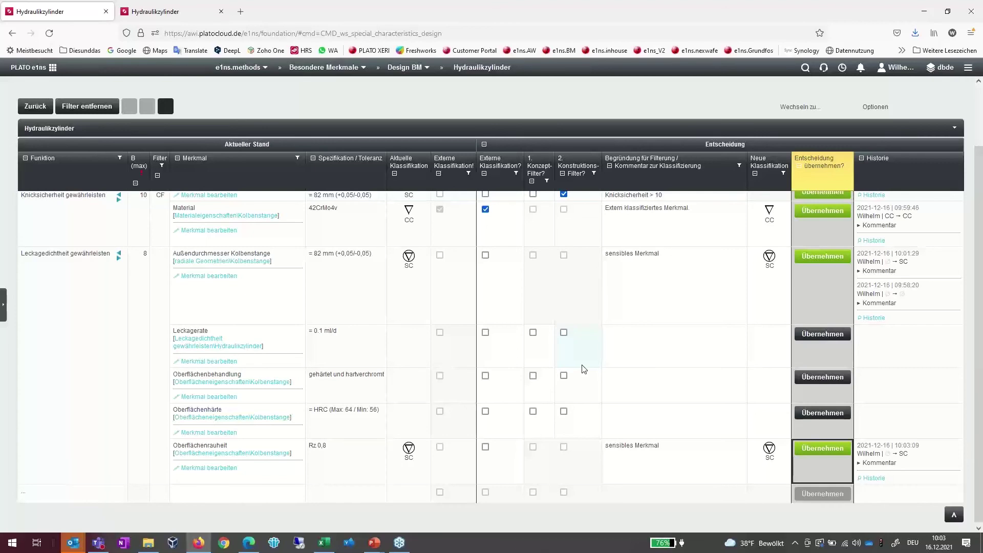
click(875, 318)
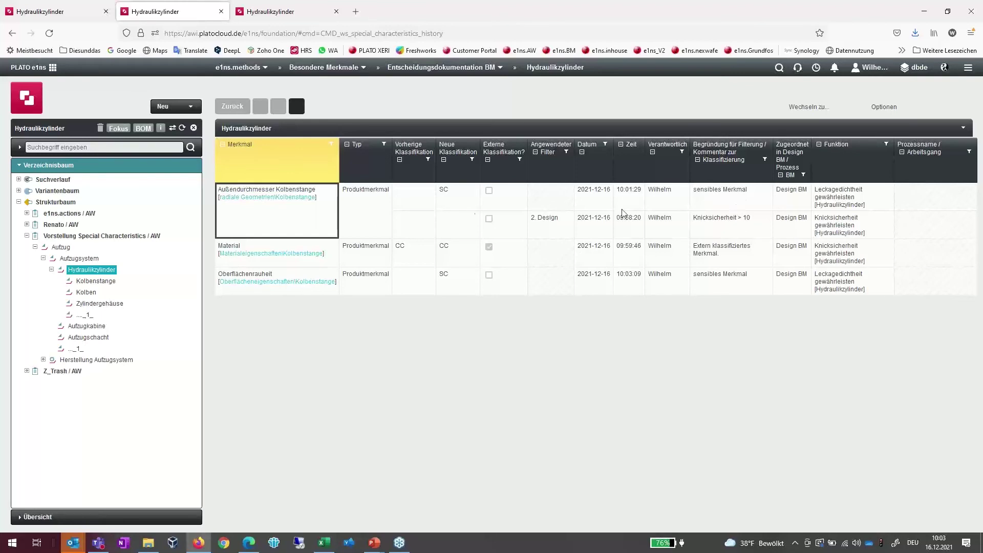
mouse_move(302, 204)
Return to the Design BM form, select the element Herstellung Hydraulikzylinder in the structure tree and switch to its Prozess BM form.
click(70, 18)
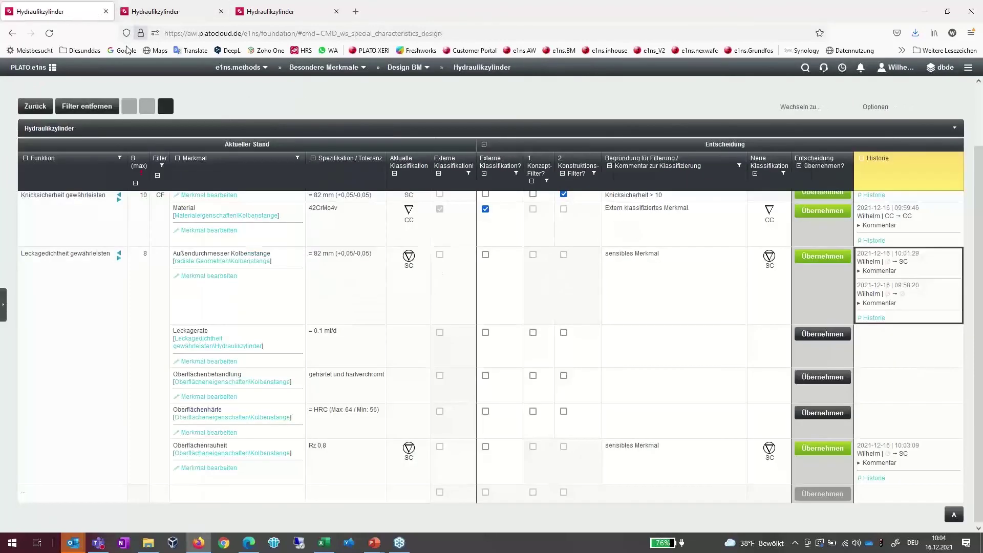
click(4, 305)
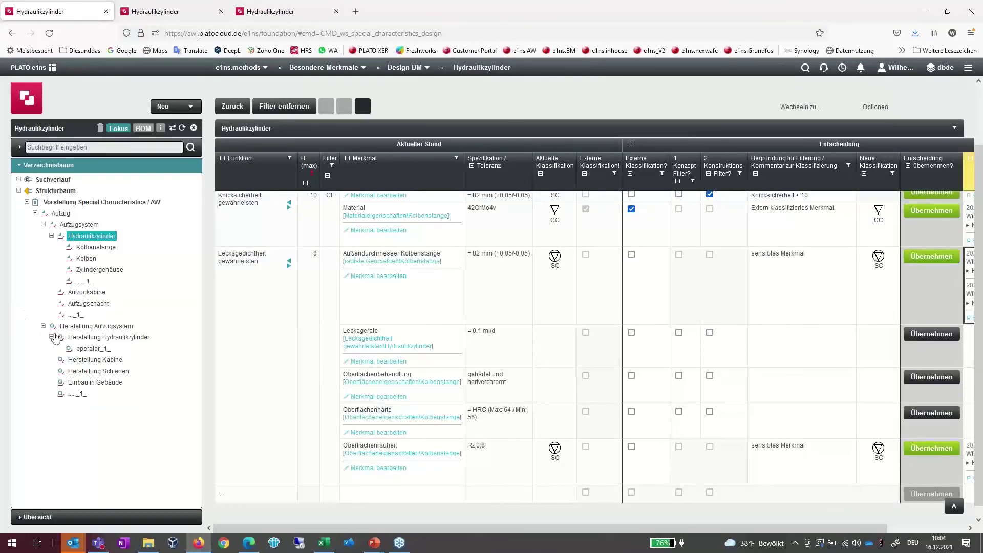
click(88, 338)
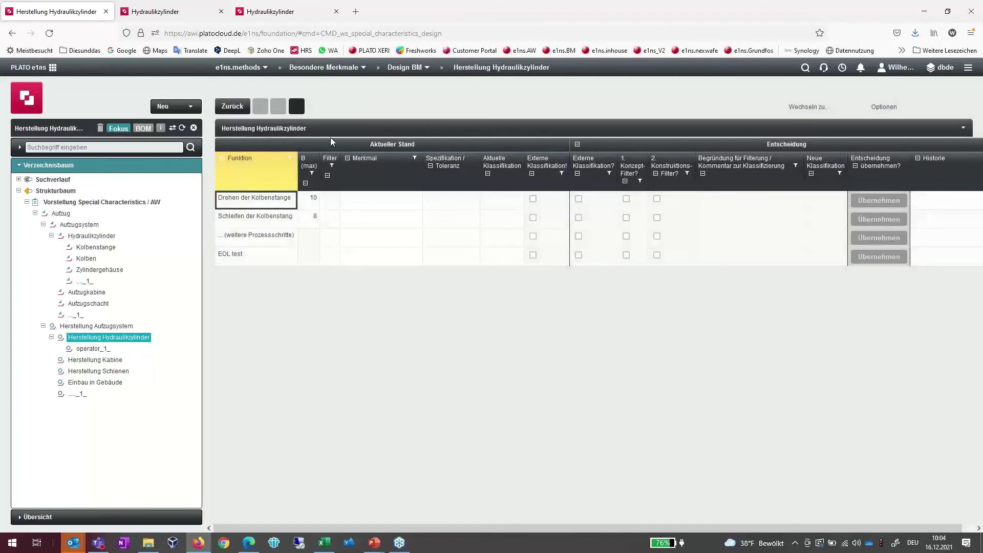
click(404, 69)
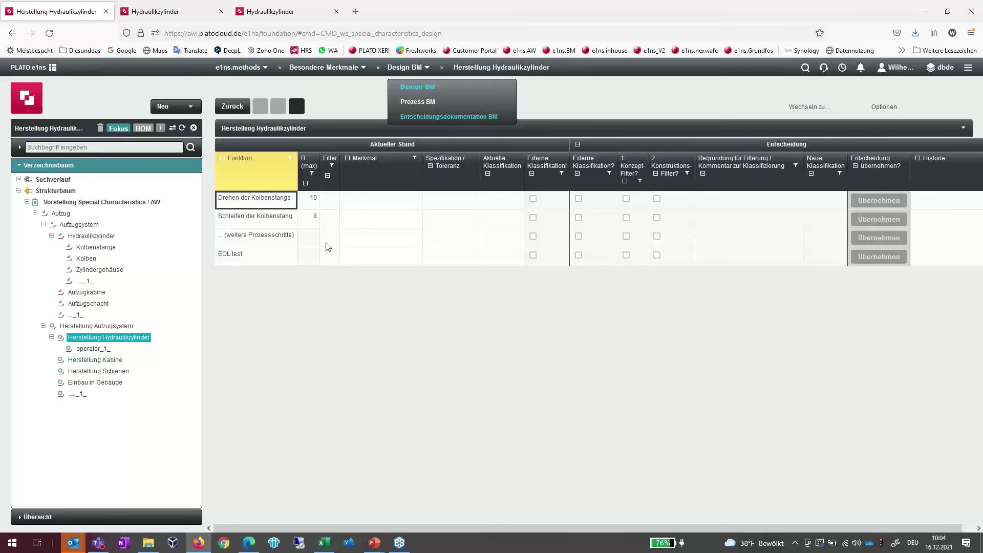
click(424, 103)
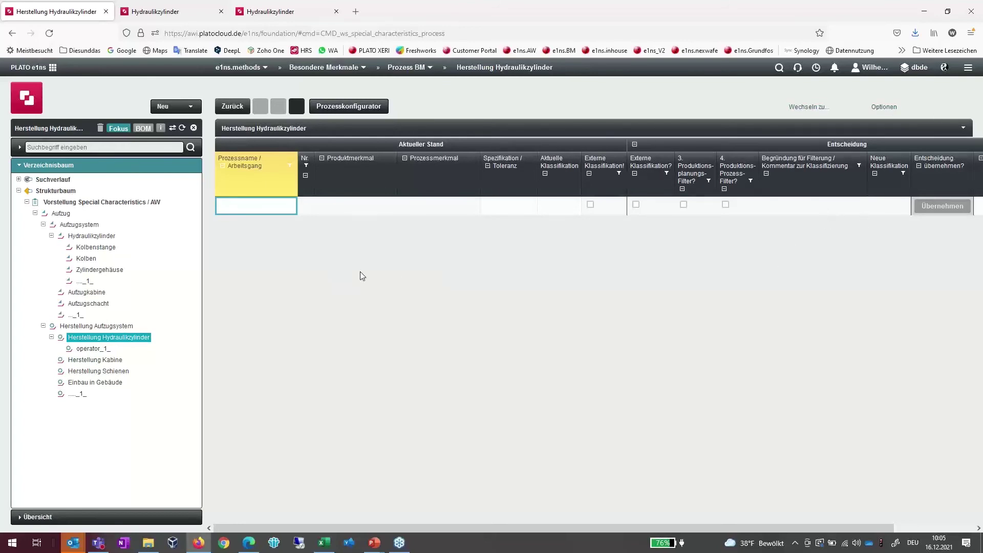
Open the Prozesskonfigurator for Herstellung Hydraulikzylinder and close the two leftover Hydraulikzylinder browser tabs.
click(346, 107)
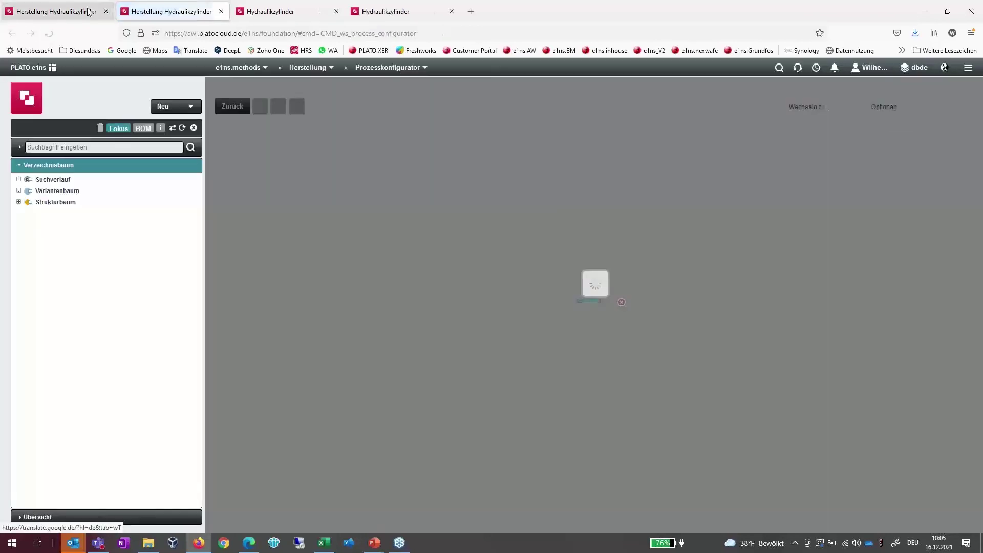
click(335, 11)
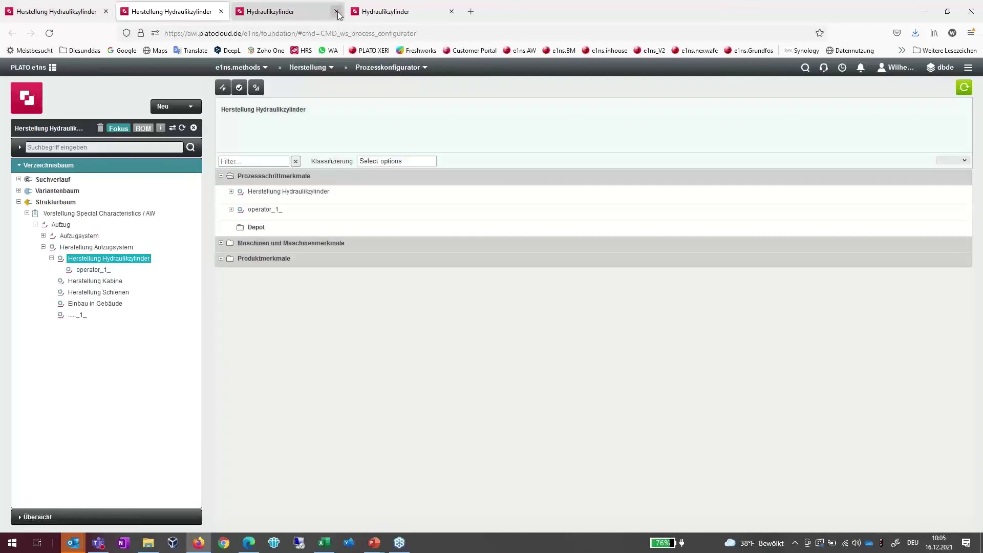
click(336, 11)
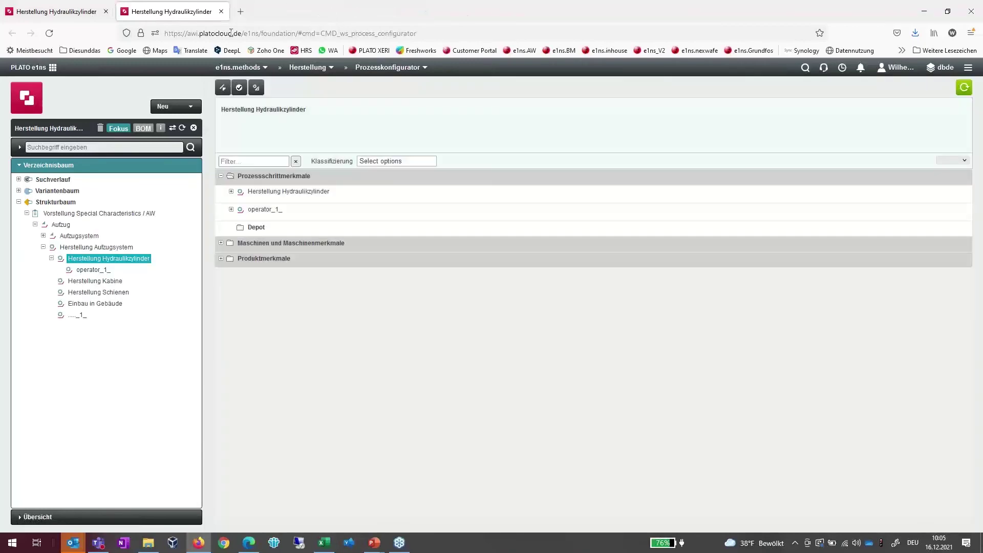
Add the functions Drehen der Kolbenstange and Schleifen der Kolbenstang of Herstellung Hydraulikzylinder as process elements.
click(224, 175)
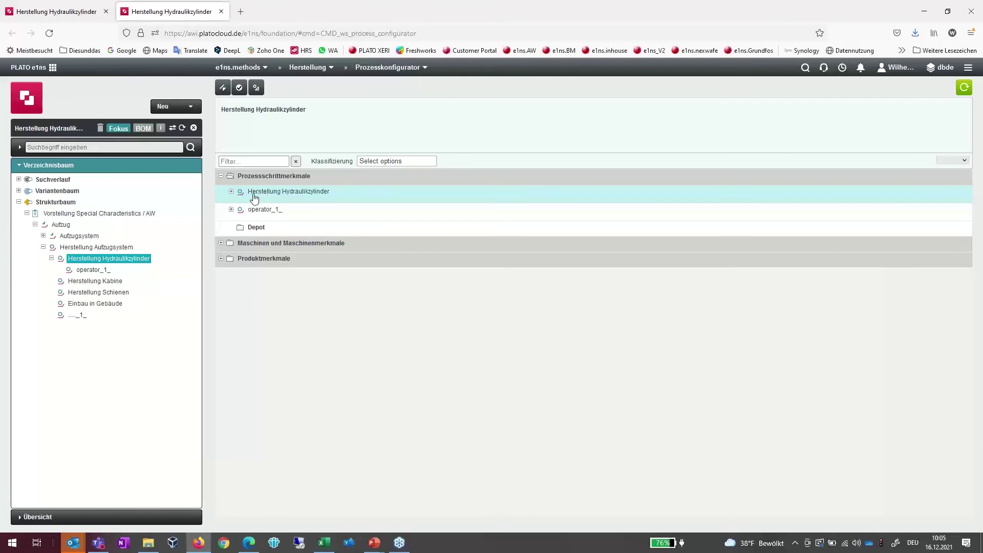
click(230, 193)
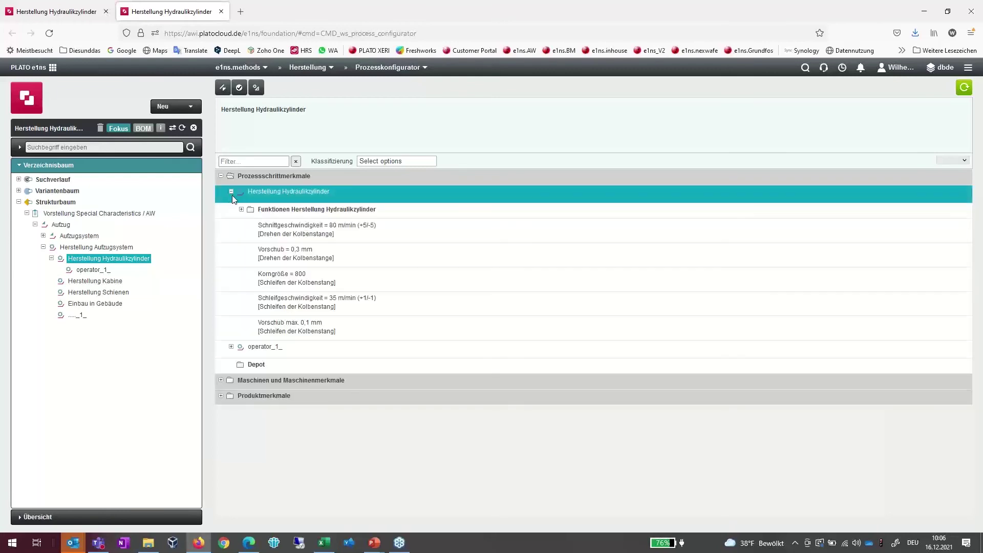
click(241, 211)
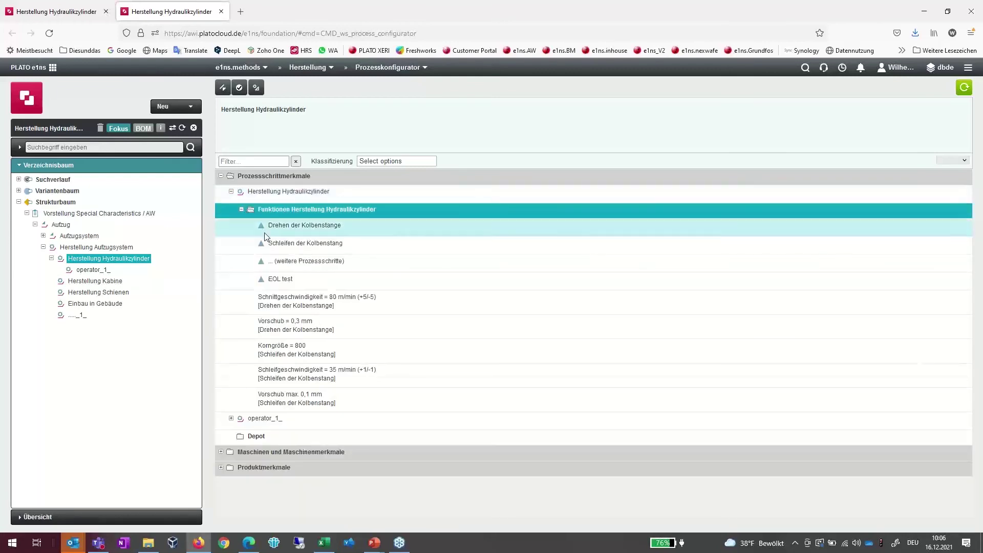
right_click(290, 227)
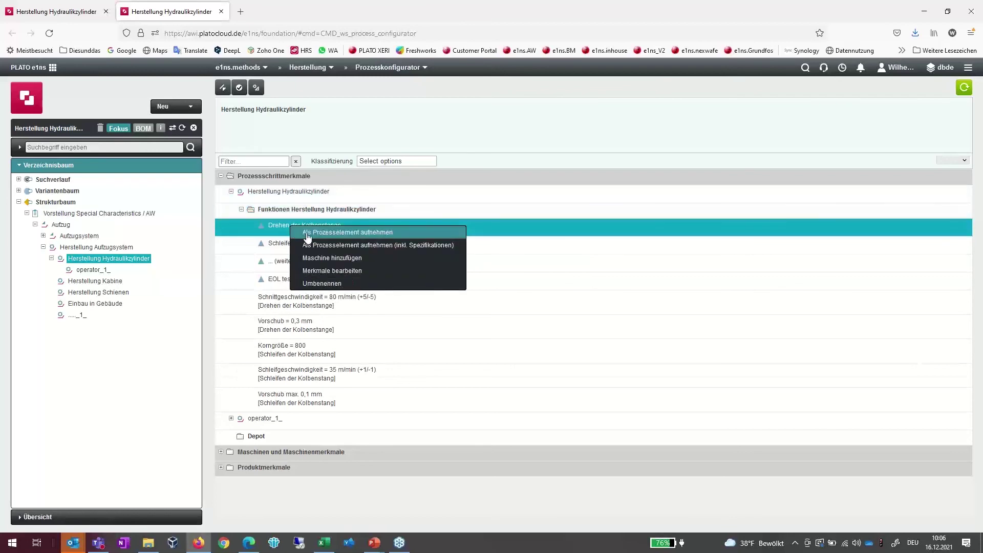
click(305, 233)
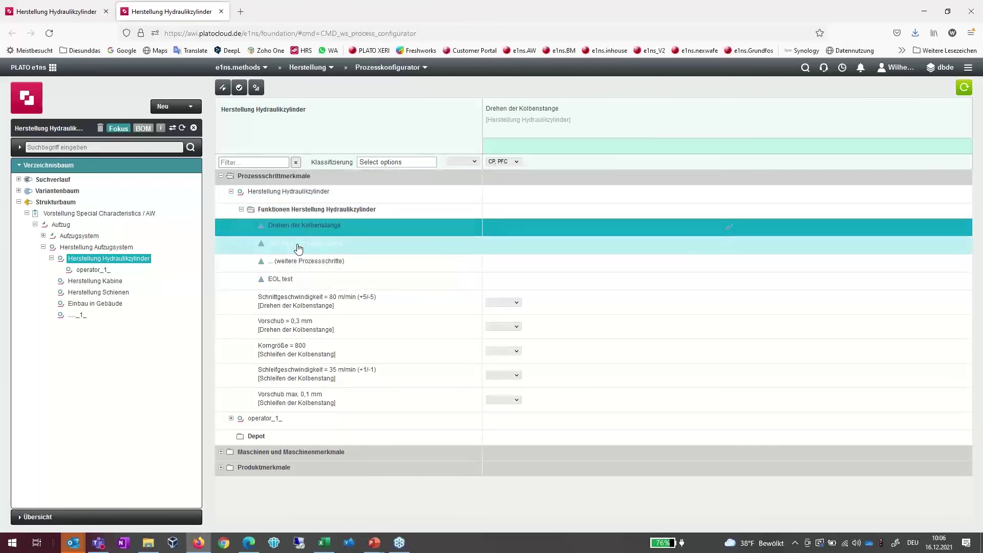
right_click(297, 245)
click(311, 250)
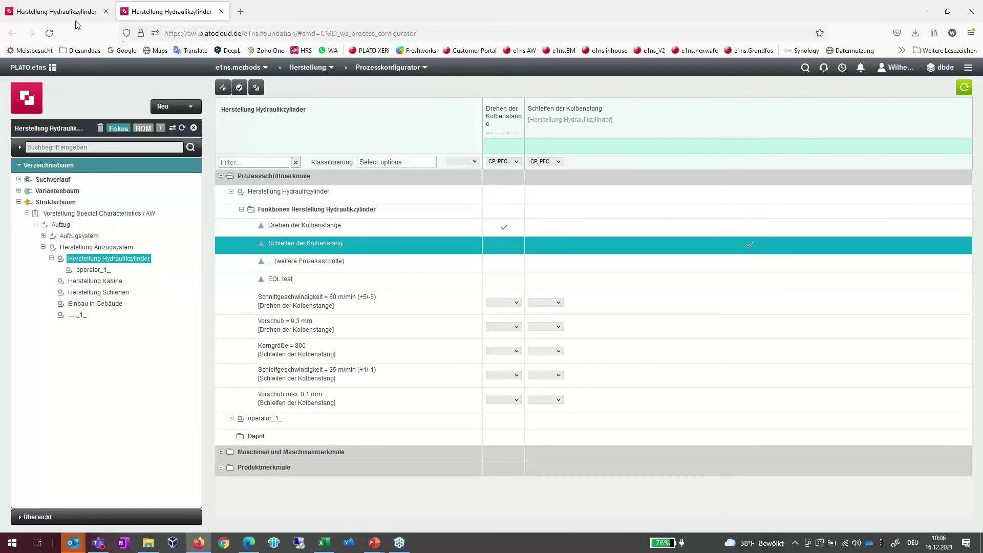
Check the two added process steps in the Prozess BM form and return to the Prozesskonfigurator.
click(59, 15)
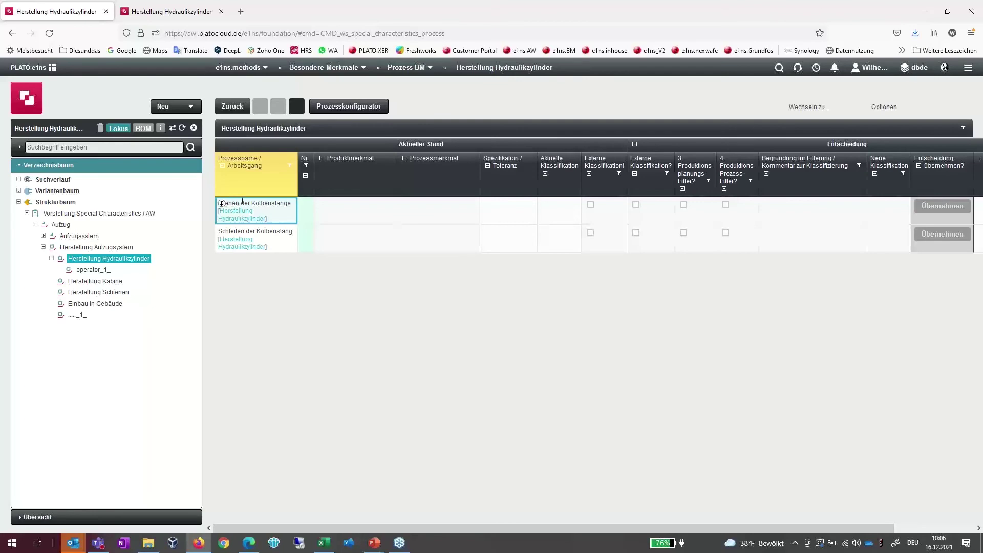
click(252, 252)
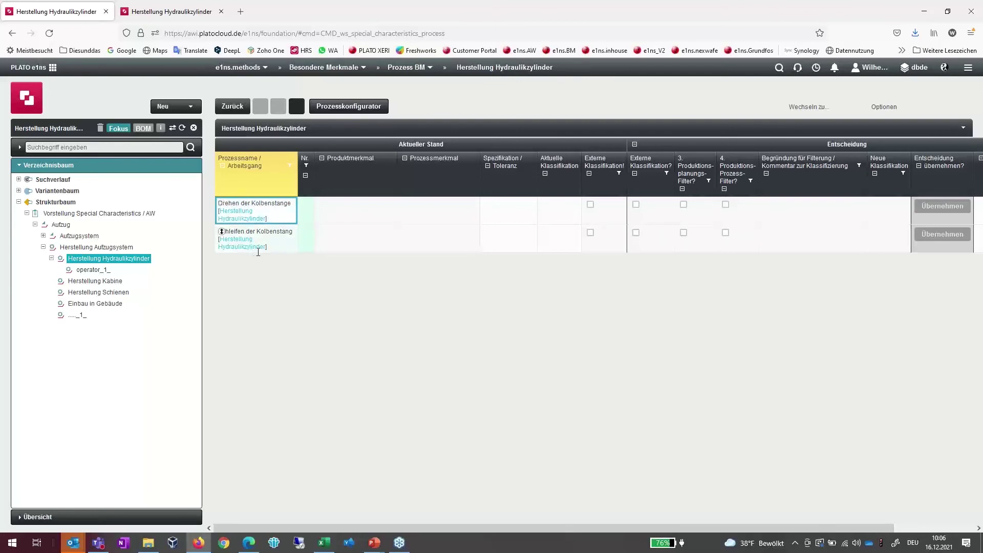
click(156, 13)
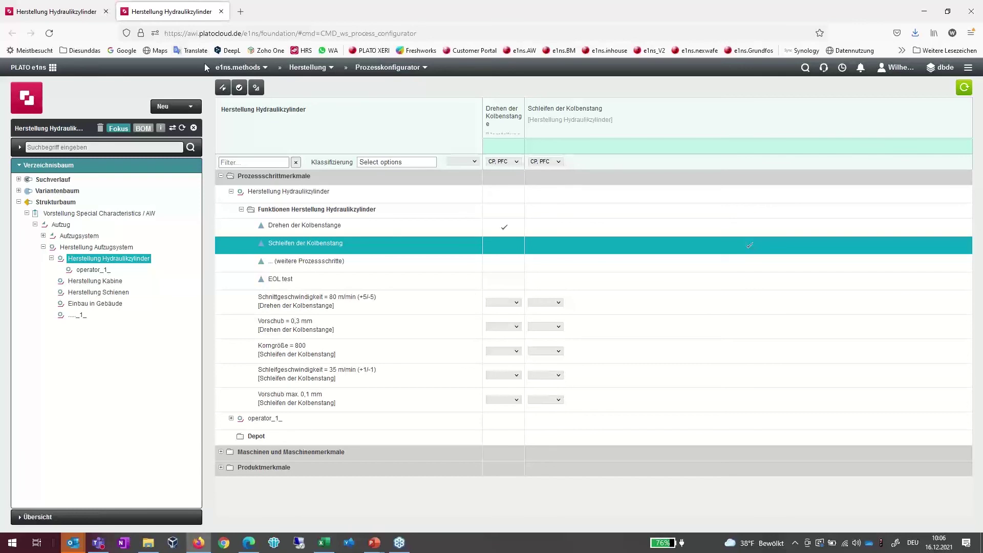
Filter the configurator's characteristics by all classifications: CC, CF, SC and SF.
click(372, 162)
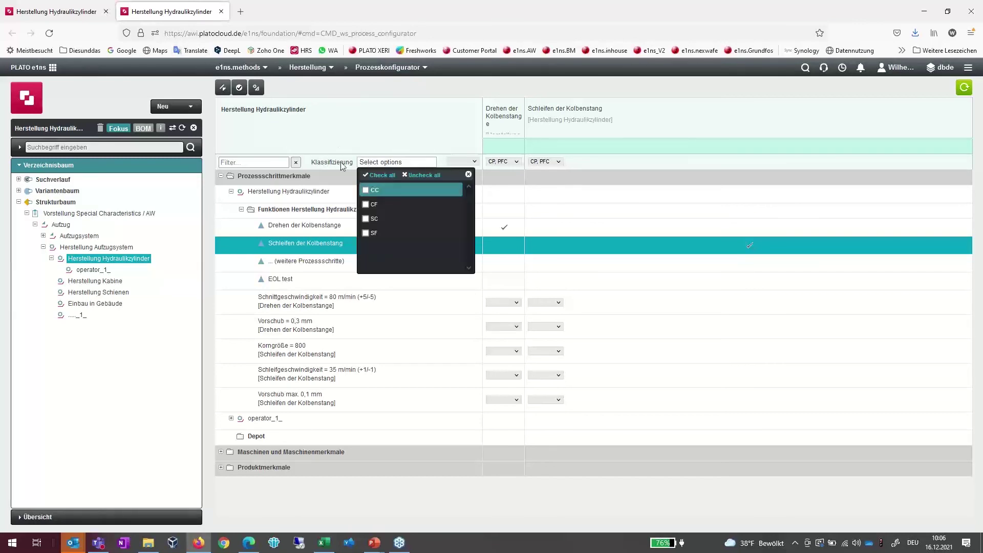
click(383, 177)
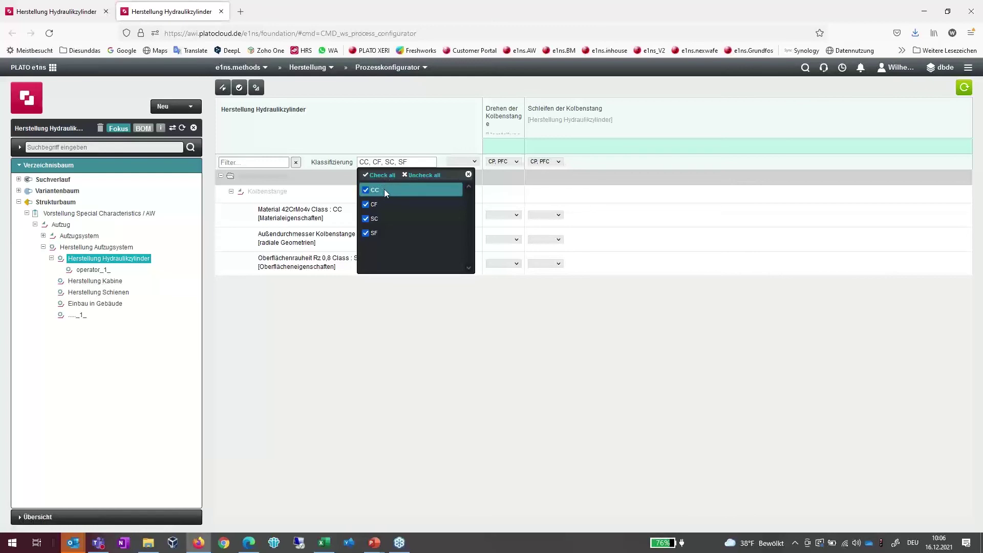
click(340, 332)
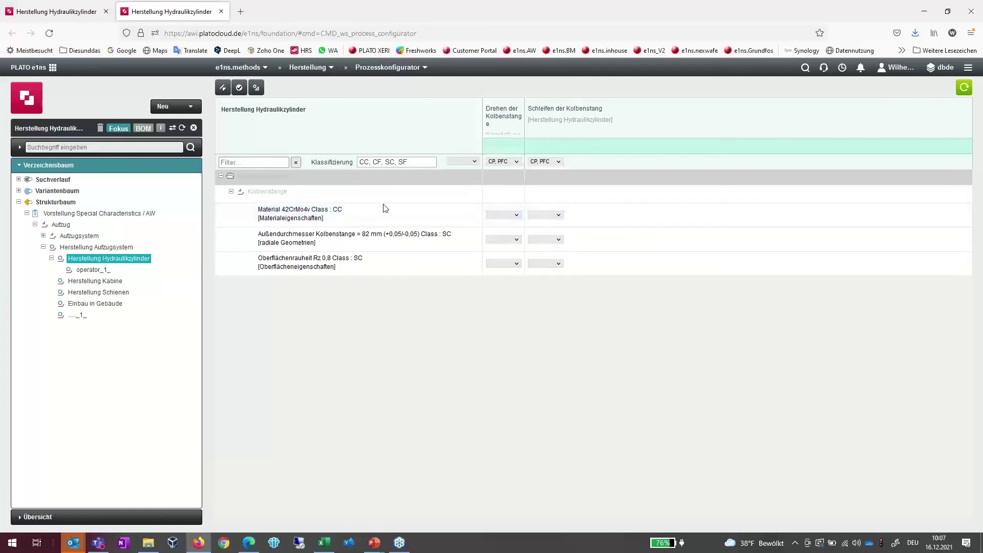
Assign the characteristic Material 42CrMo4v to the process step Drehen der Kolbenstange as PFC.
click(517, 215)
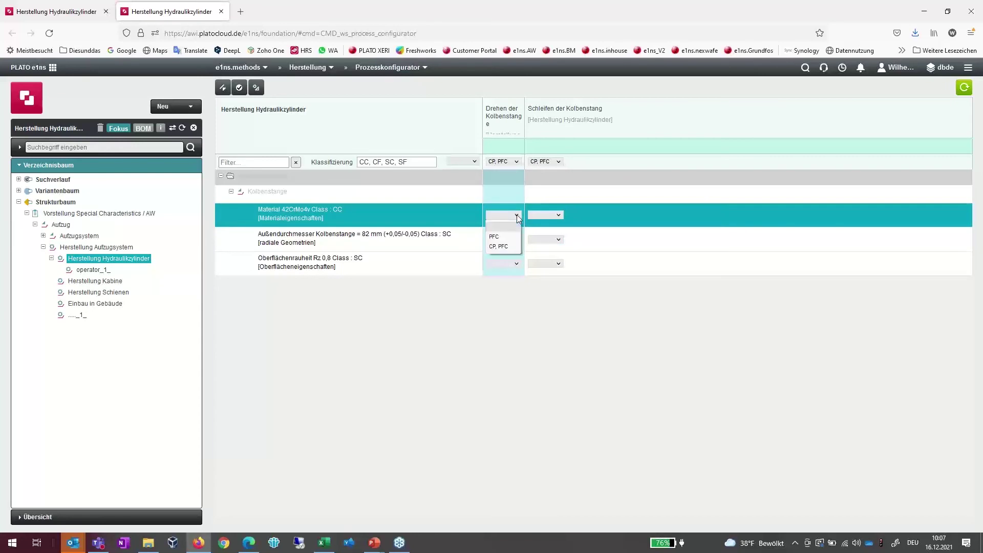
click(499, 236)
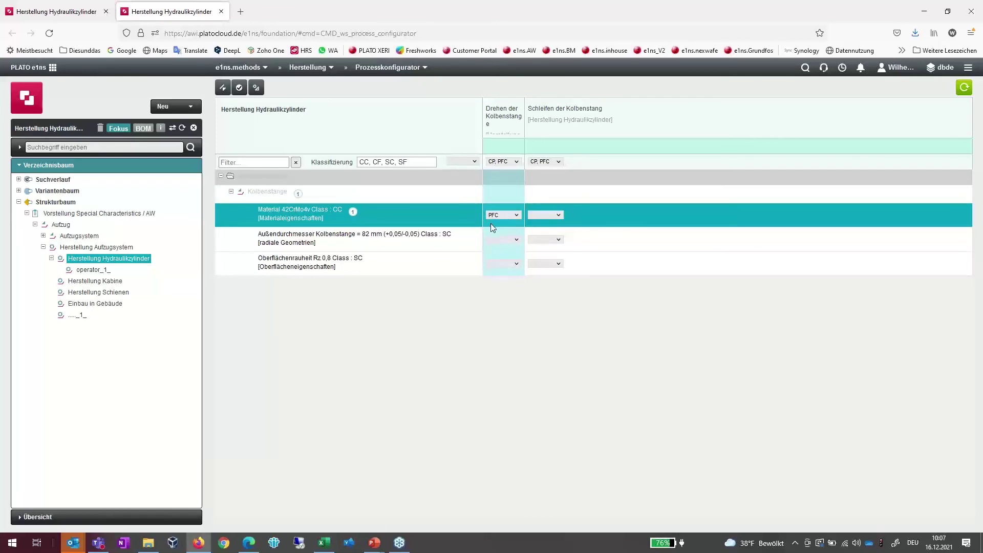
Assign Außendurchmesser Kolbenstange to Drehen der Kolbenstange and Oberflächenrauheit Rz 0,8 to Schleifen der Kolbenstang, both as PFC.
click(516, 238)
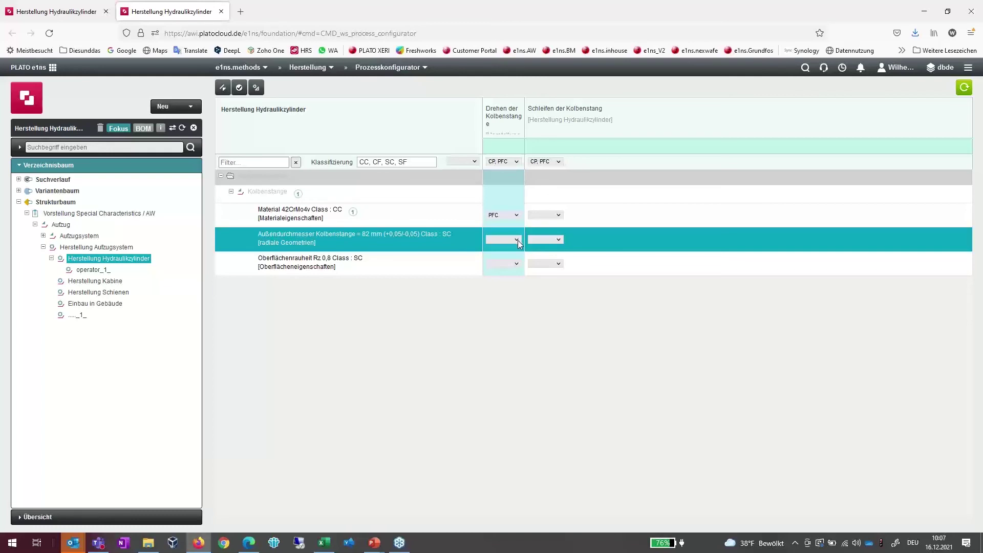
click(517, 239)
click(508, 265)
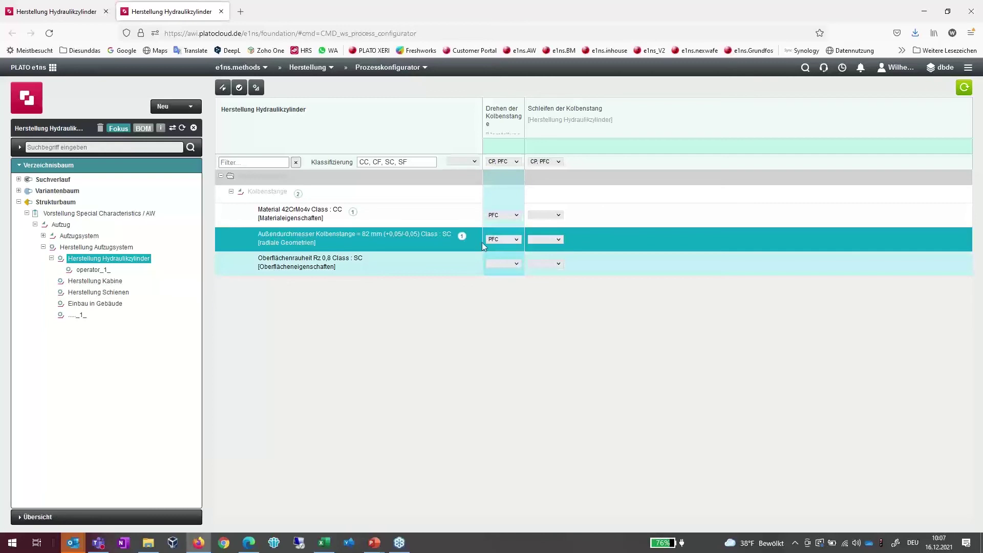
click(558, 263)
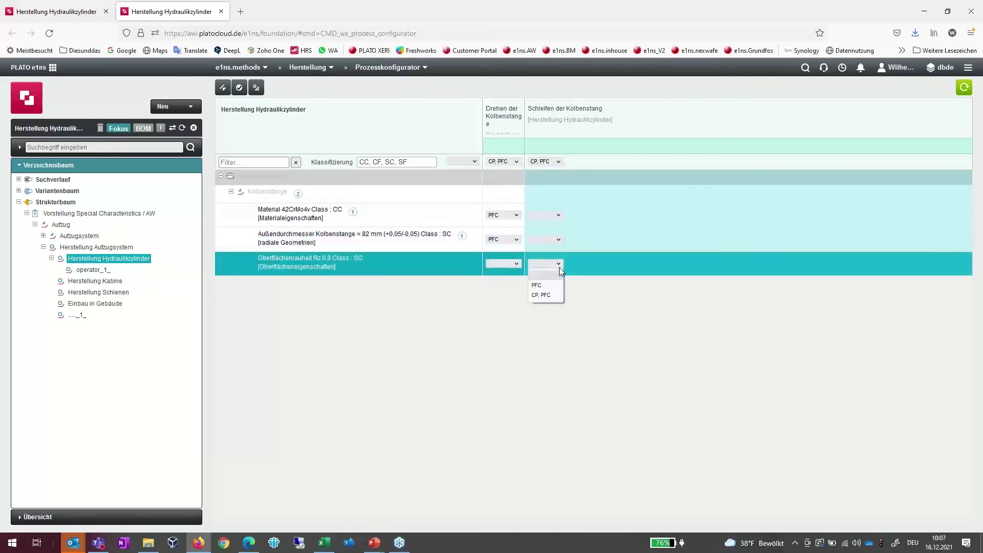
click(548, 285)
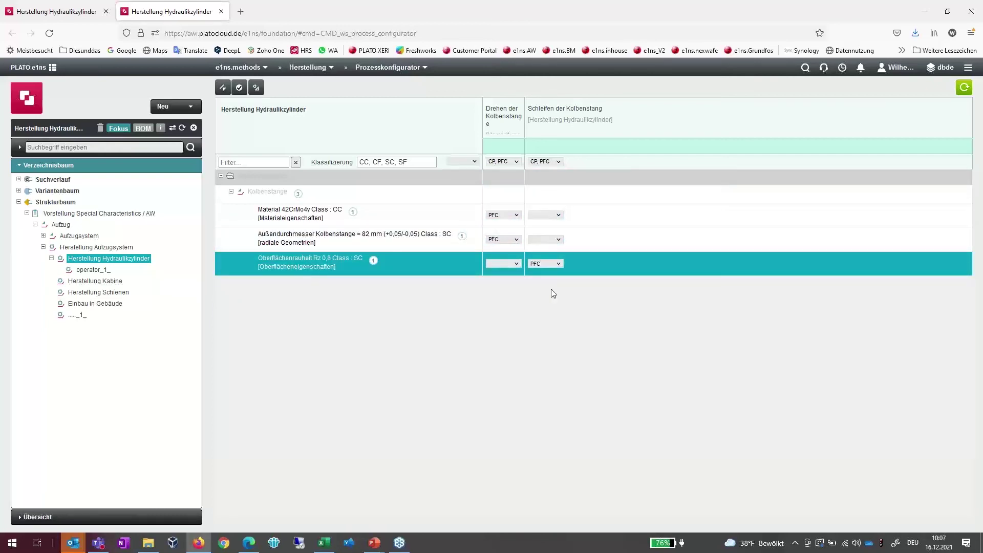
click(557, 264)
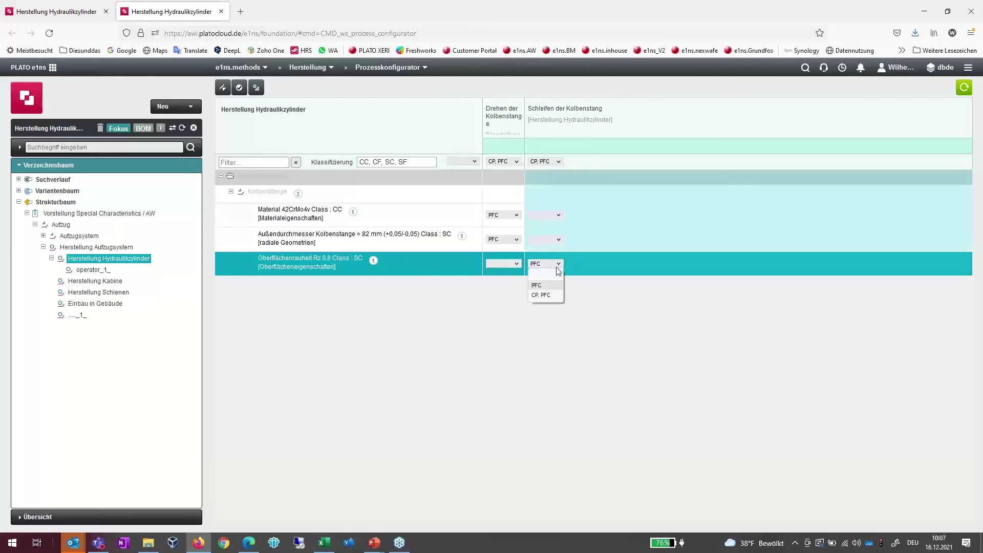
click(538, 285)
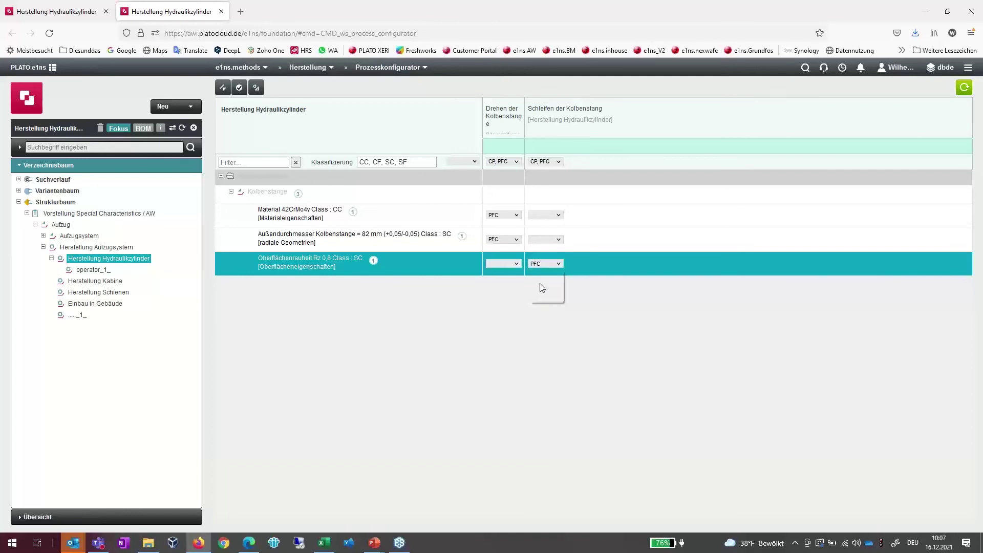
Check the assigned product characteristics in the Prozess BM form and clear all classifications from the Prozesskonfigurator's filter.
click(58, 14)
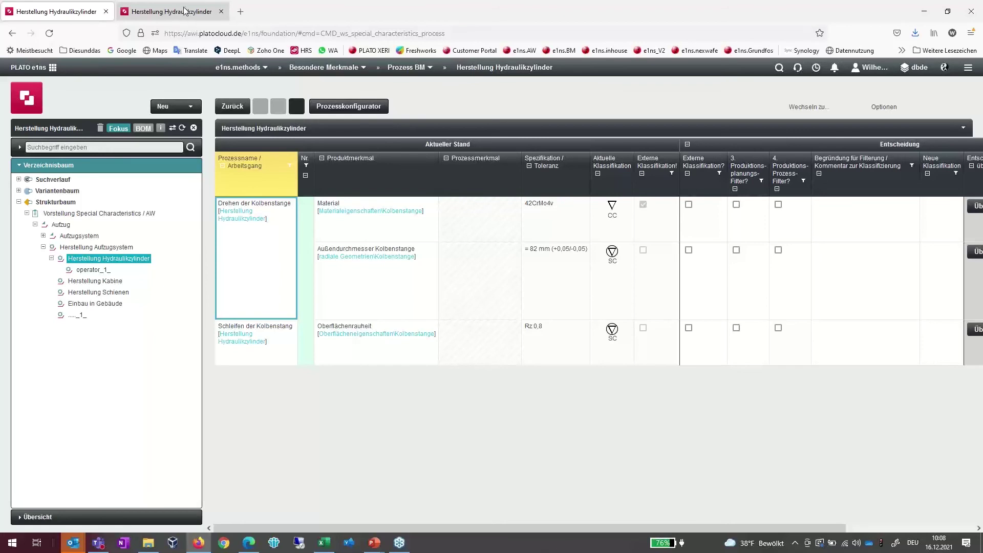
click(180, 17)
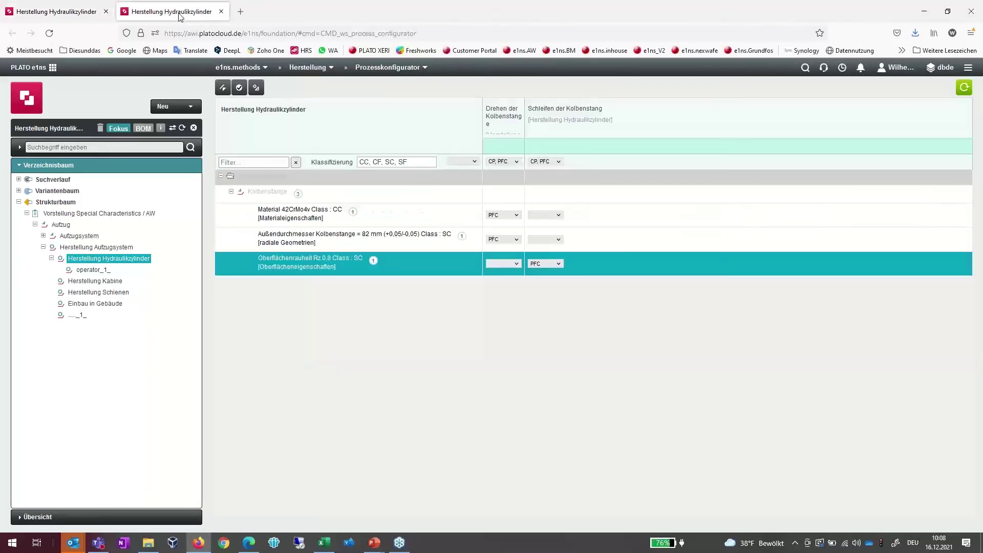
click(395, 163)
click(418, 176)
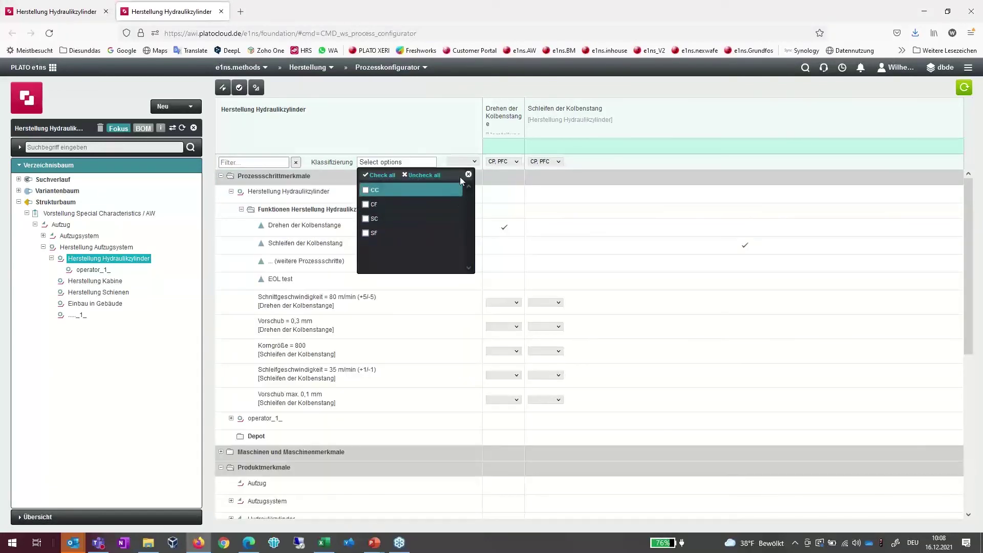
click(467, 175)
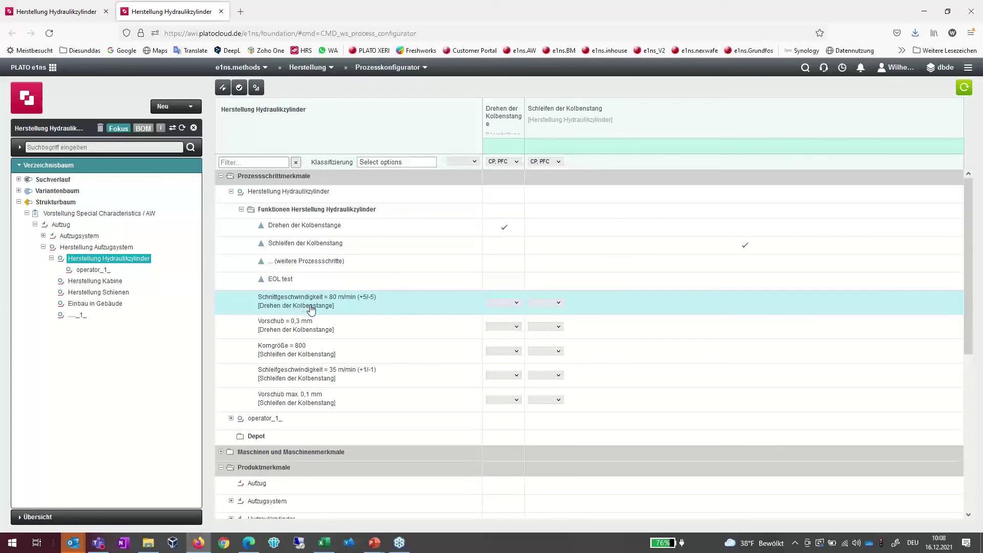
Assign the process characteristics Schnittgeschwindigkeit and Vorschub = 0,3 mm to Drehen der Kolbenstange as PFC.
click(427, 331)
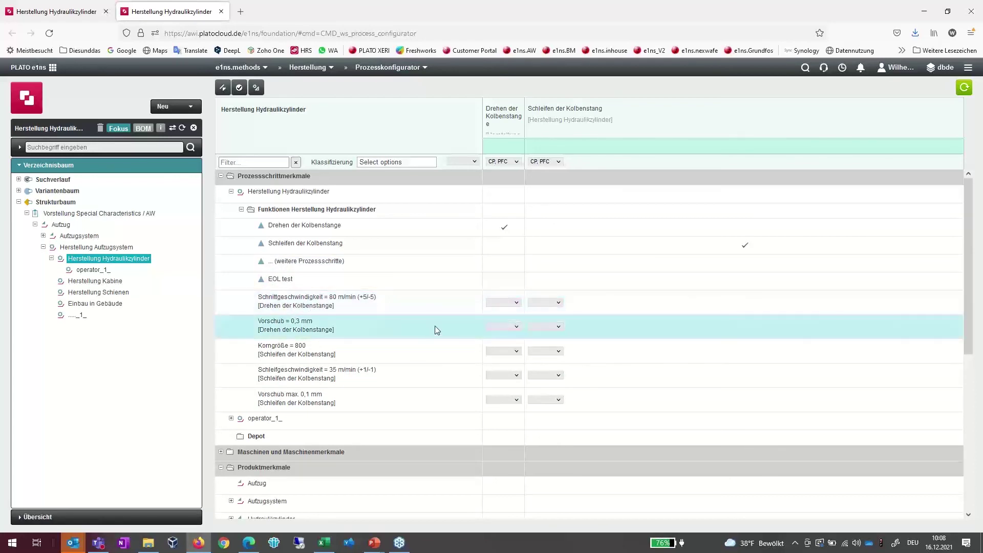
click(515, 303)
click(515, 302)
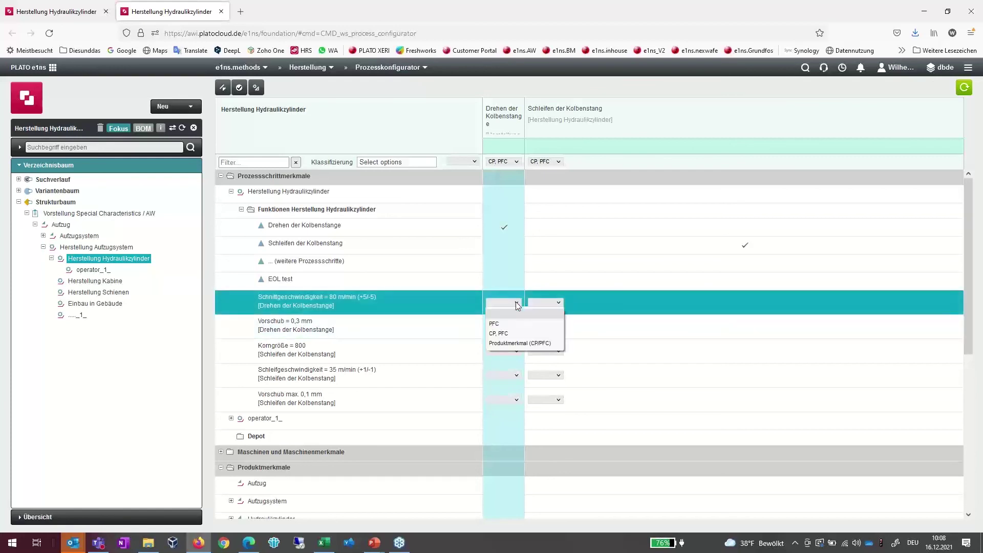
click(510, 323)
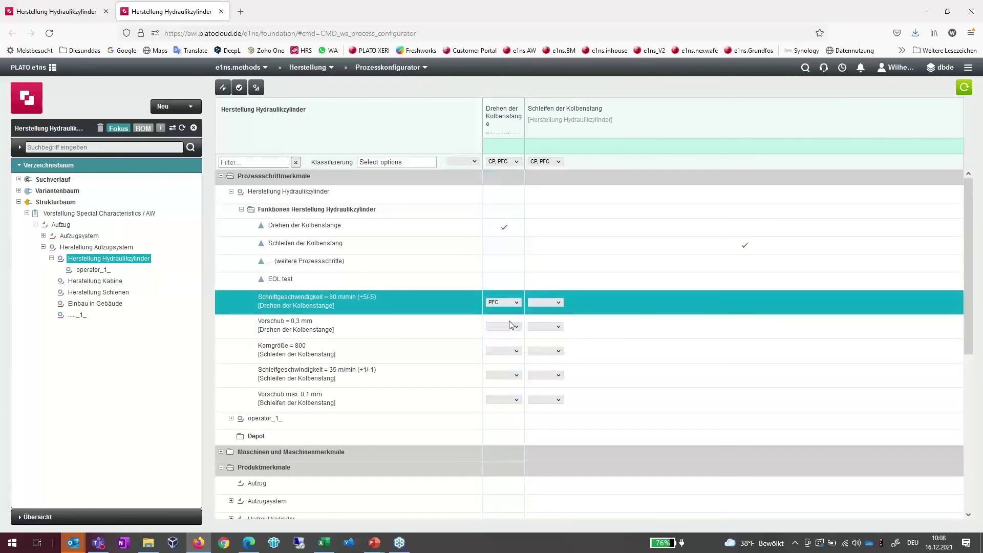
click(514, 329)
click(513, 326)
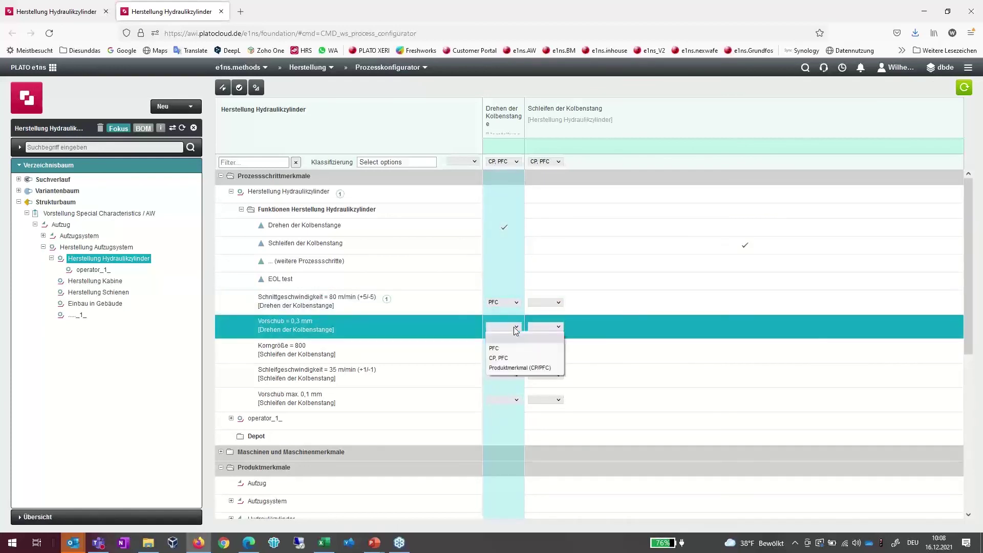
click(513, 348)
Assign Korngröße, Schleifgeschwindigkeit and Vorschub max. 0,1 mm to the process step Schleifen der Kolbenstang as PFC.
click(559, 351)
click(559, 351)
click(556, 372)
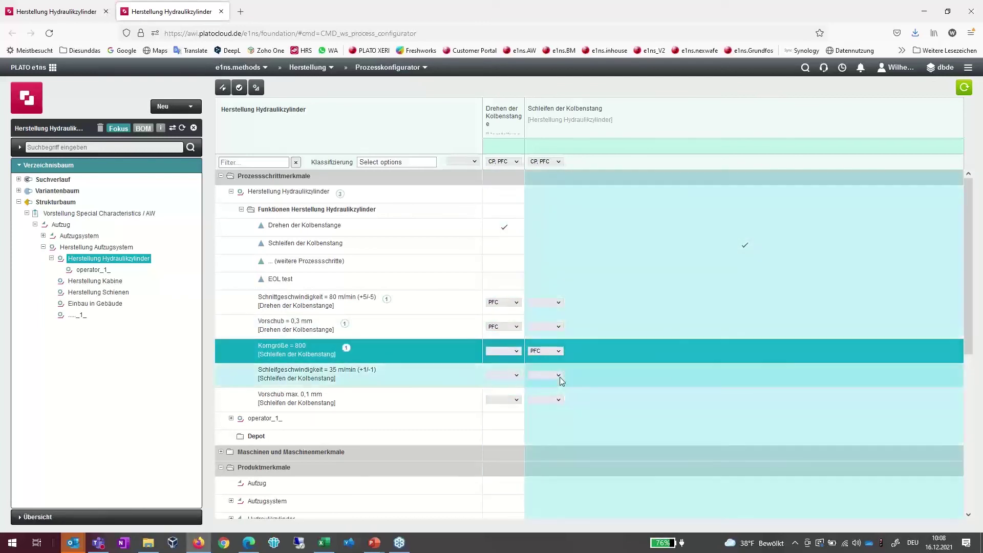
click(560, 377)
click(556, 398)
click(558, 400)
click(537, 417)
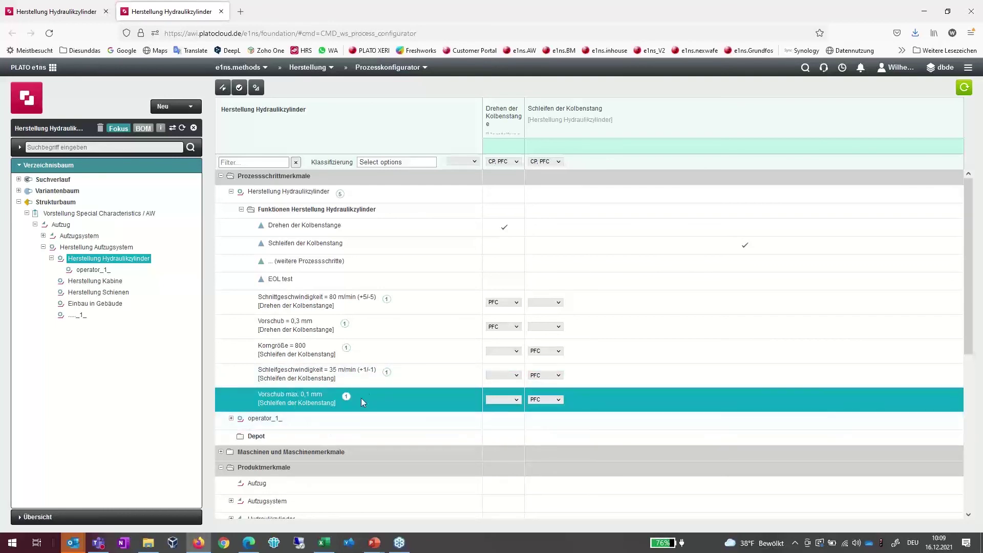
Hide the directory tree in the Prozess BM form and mark Material 42CrMo4v as externally classified in its decision.
click(57, 12)
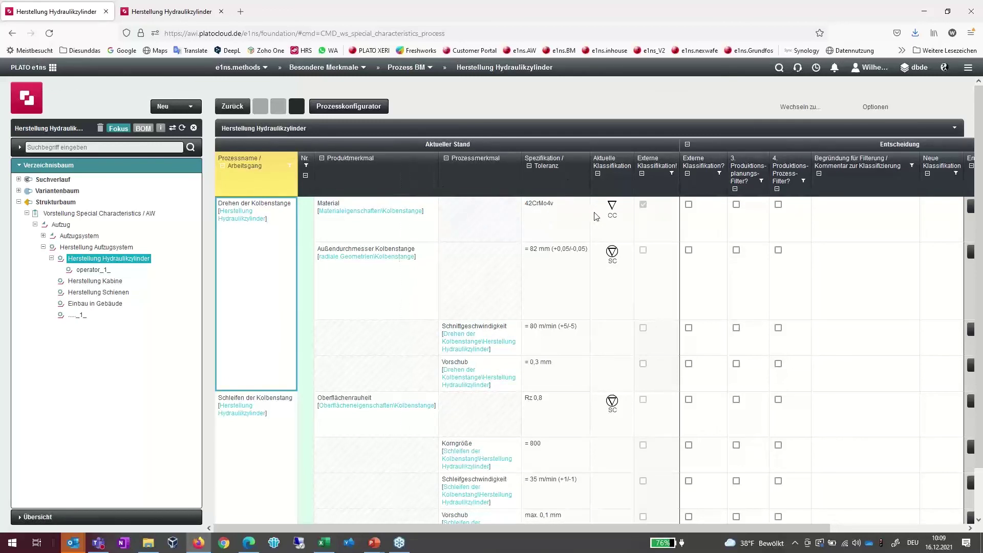
click(193, 128)
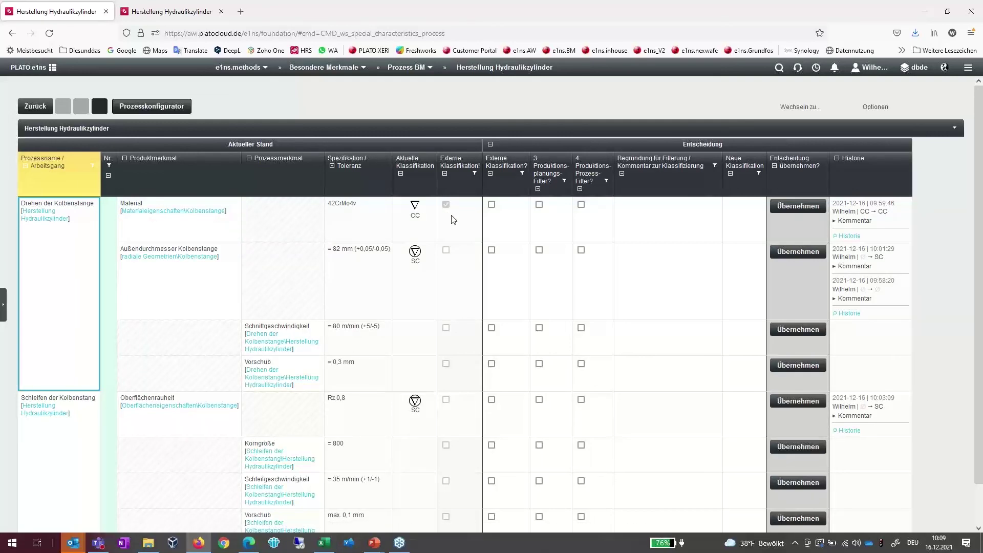
click(492, 205)
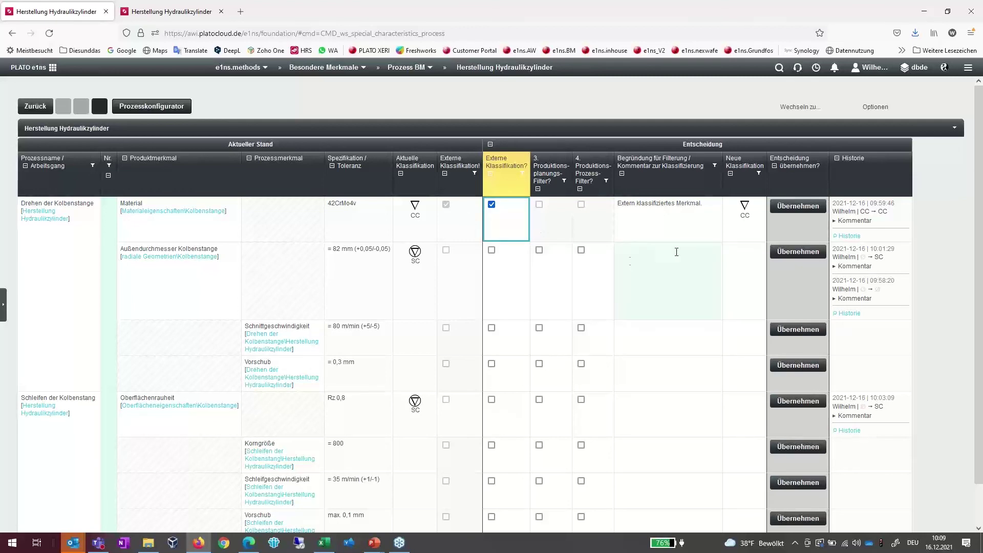
Extend the Material comment to "Extern klassifiziertes Merkmal durch Prozessentwicklung bestätigt." and accept the decision.
click(713, 204)
click(712, 203)
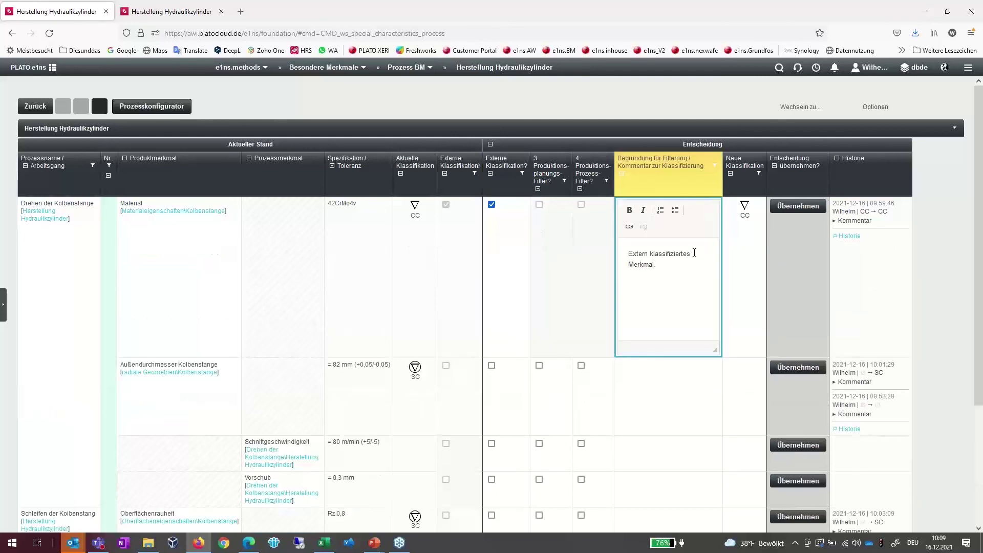
click(659, 282)
key(BackSpace)
key(BackSpace)
key(BackSpace)
text(durch Prozessentwicklung bestätigt)
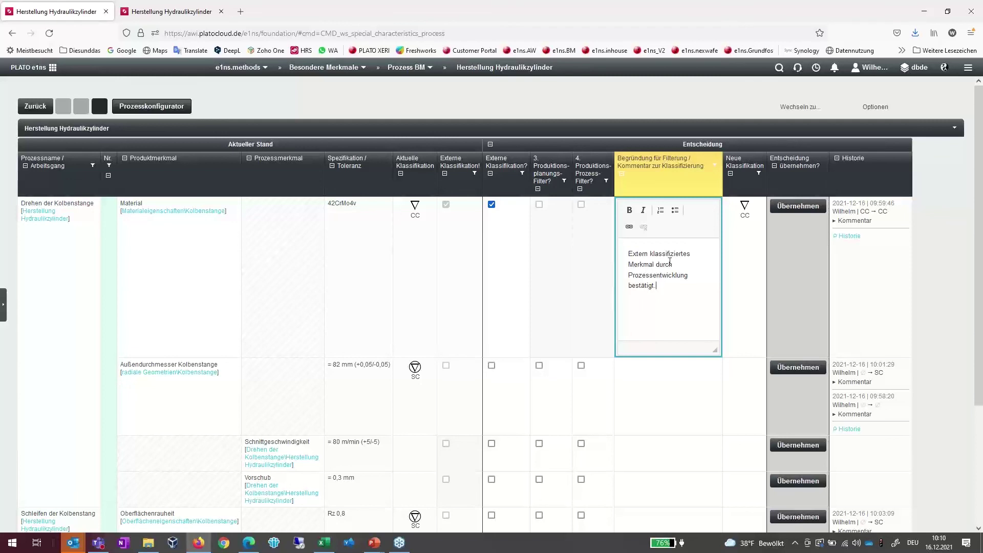
click(740, 261)
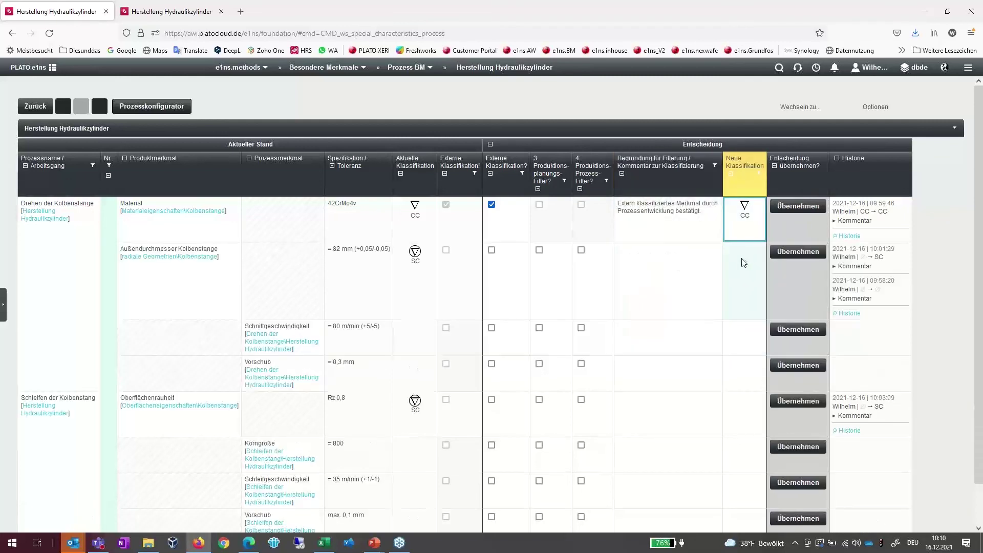
click(797, 208)
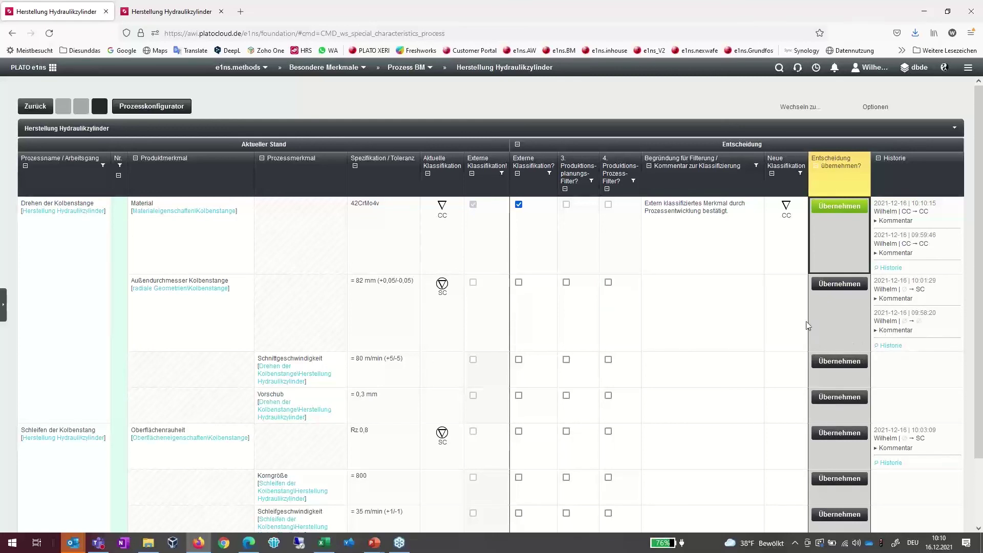
Enter "Prozessfähigkeit nachgewiesen" as the filtering justification for Außendurchmesser Kolbenstange.
click(665, 285)
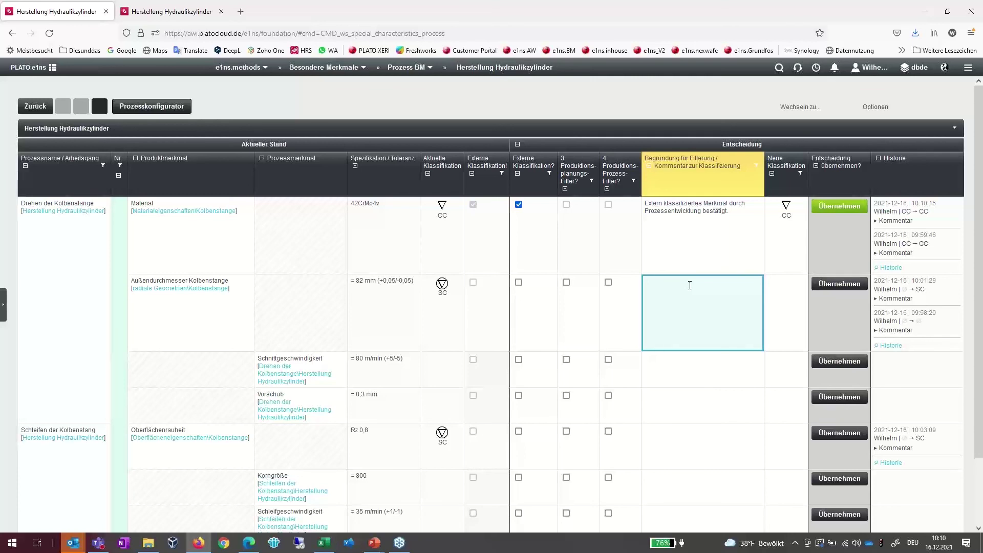
click(690, 285)
text(Prozess)
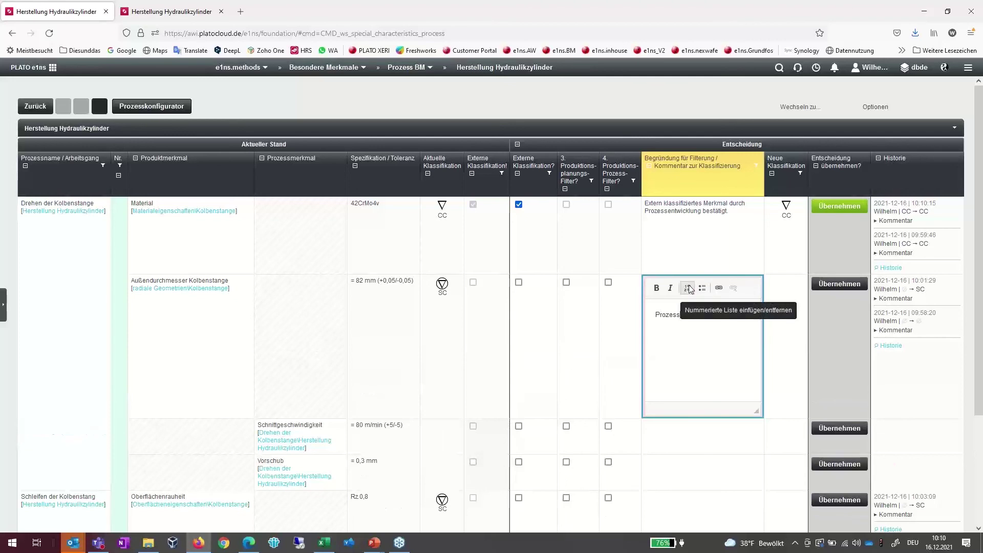
text(fähigkeit)
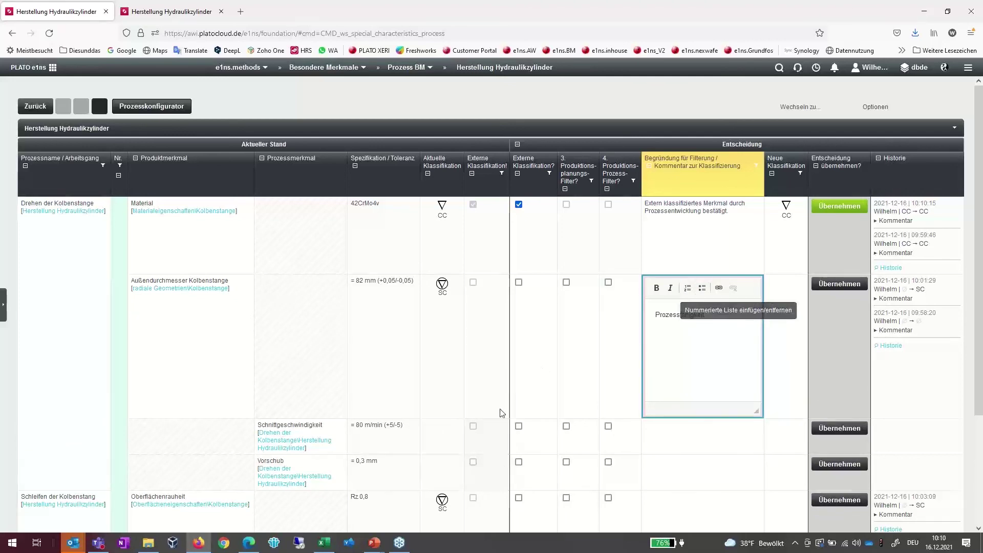
text( nachge)
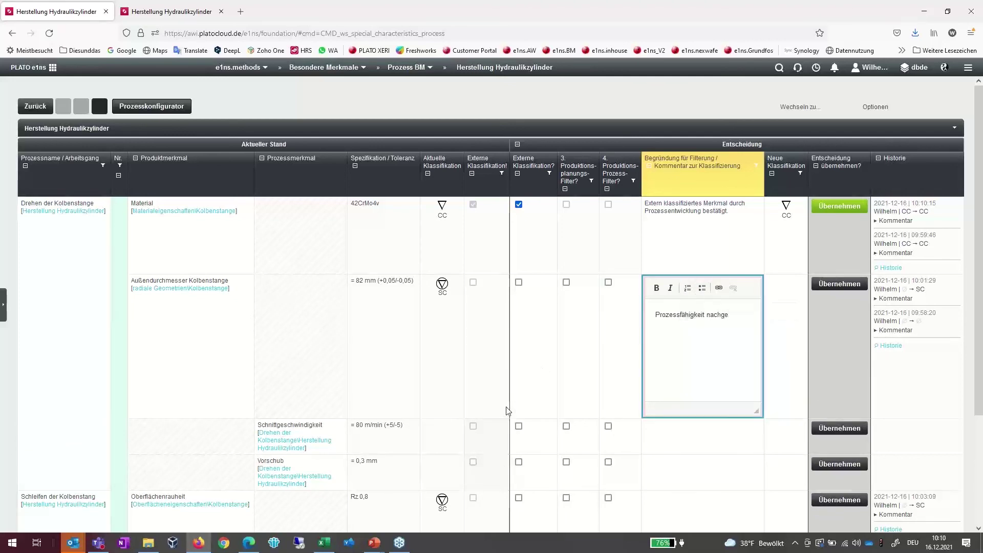
text(wiesen)
click(784, 287)
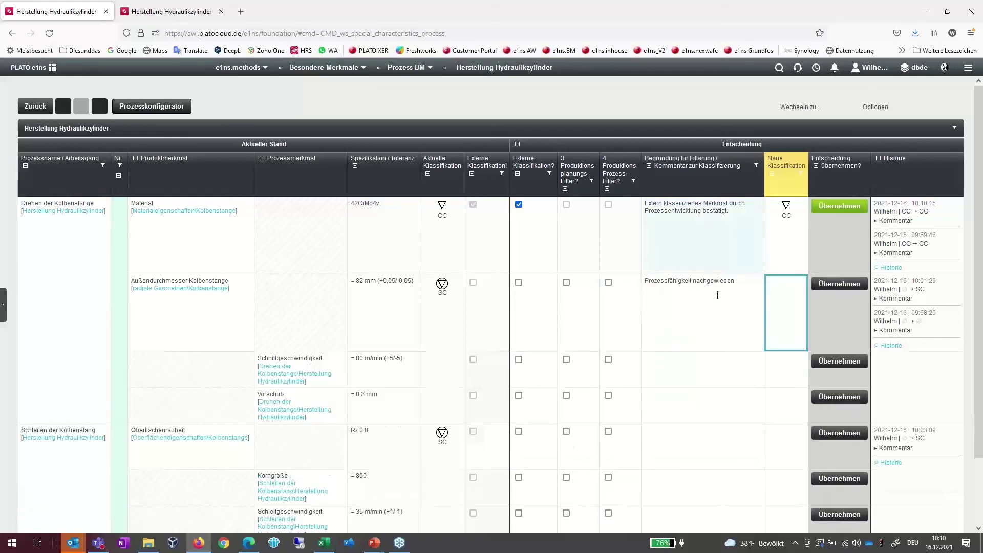
Filter out Außendurchmesser Kolbenstange with the 4. Produktions-Prozess-Filter only and accept the decision.
click(609, 284)
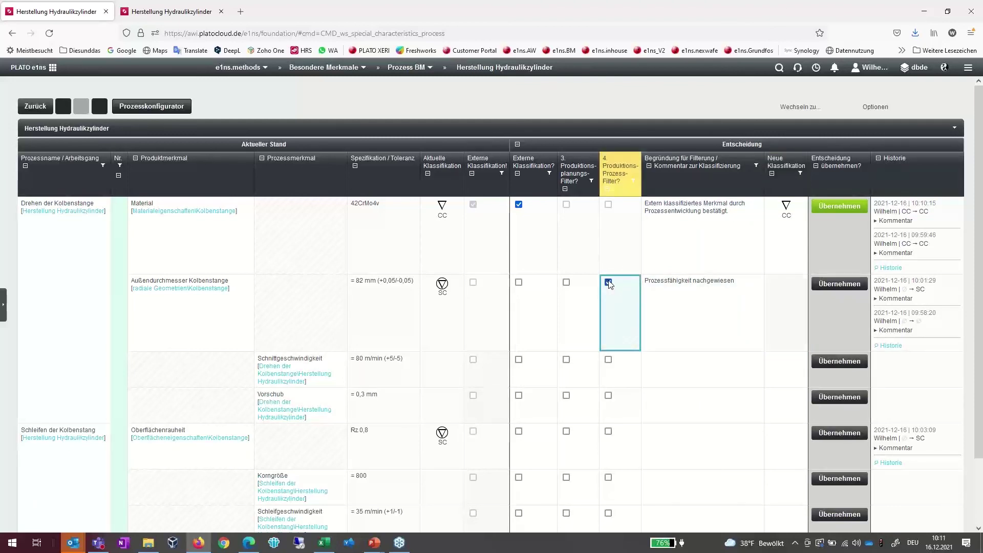
click(567, 285)
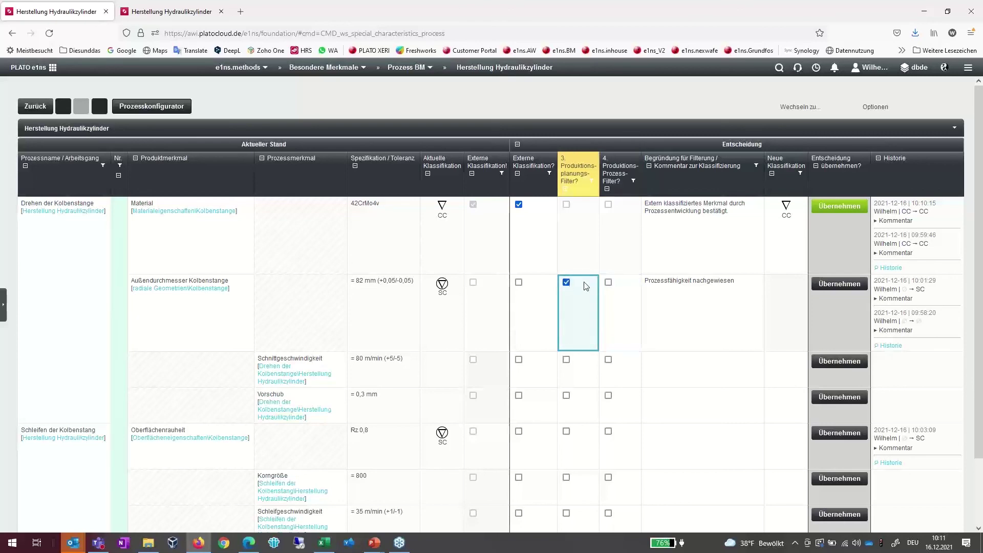
click(608, 284)
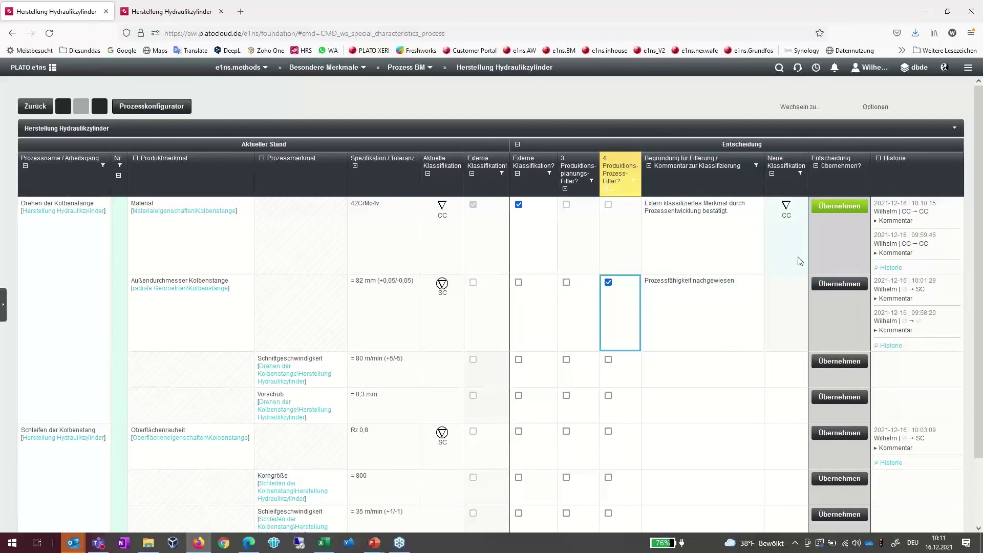
click(845, 284)
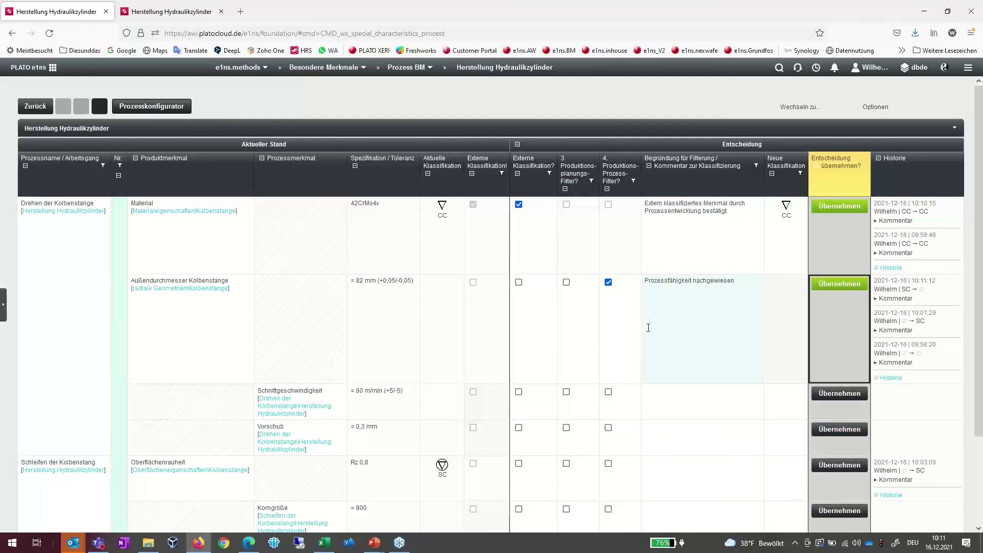
Set the new classification of the process characteristic Schnittgeschwindigkeit to CC.
scroll(649, 328, down, 2)
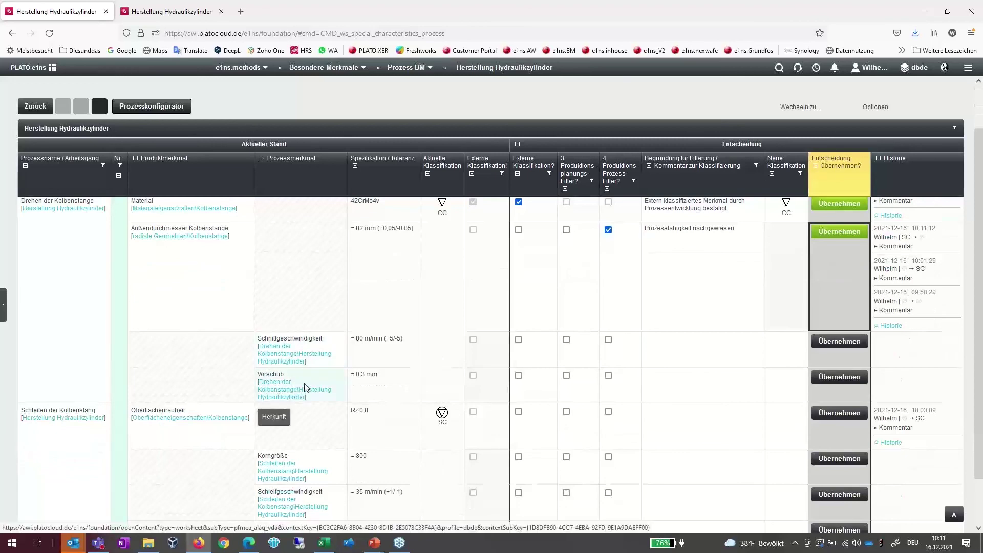
click(779, 354)
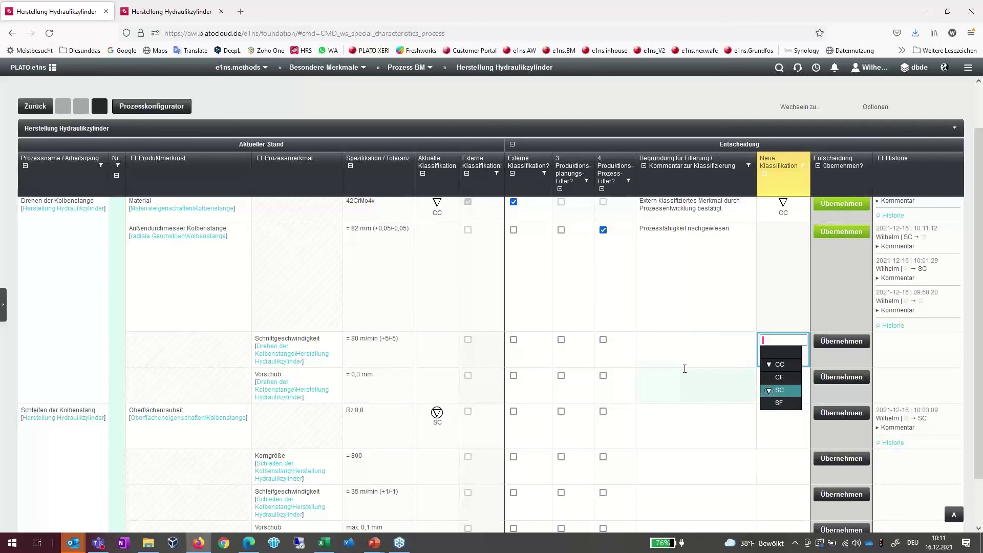
click(779, 364)
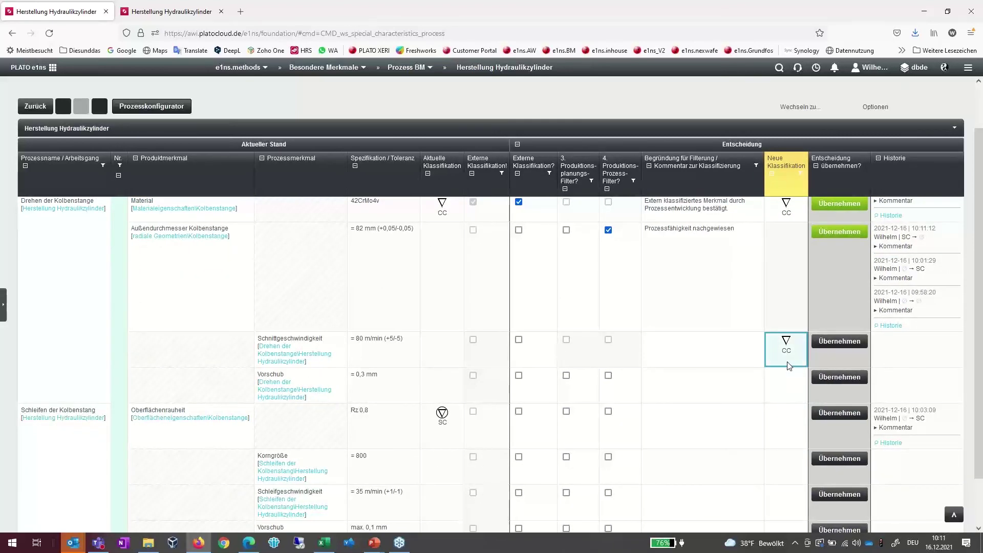
Set the new classification of the process characteristic Vorschub to CC and try to accept the Schnittgeschwindigkeit decision without a comment.
click(790, 392)
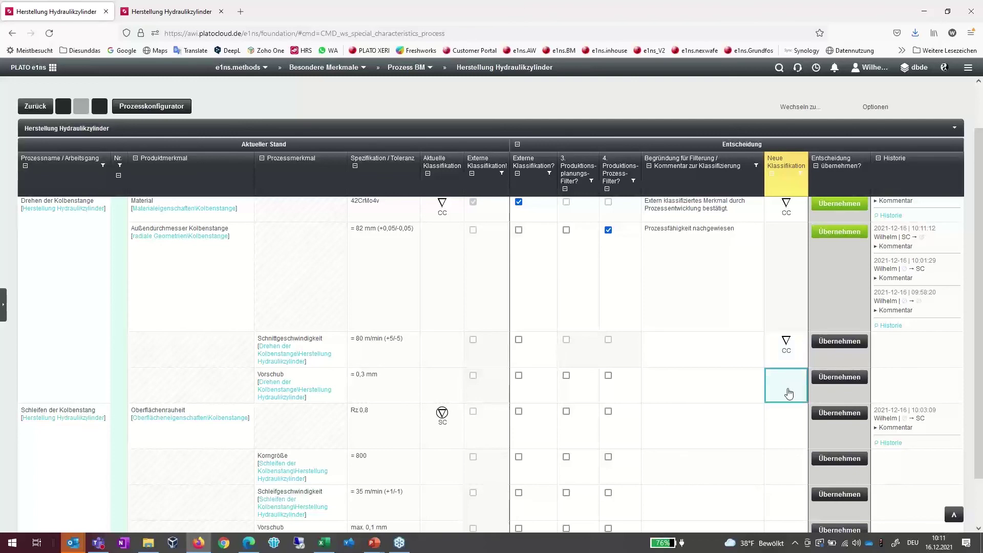
click(785, 402)
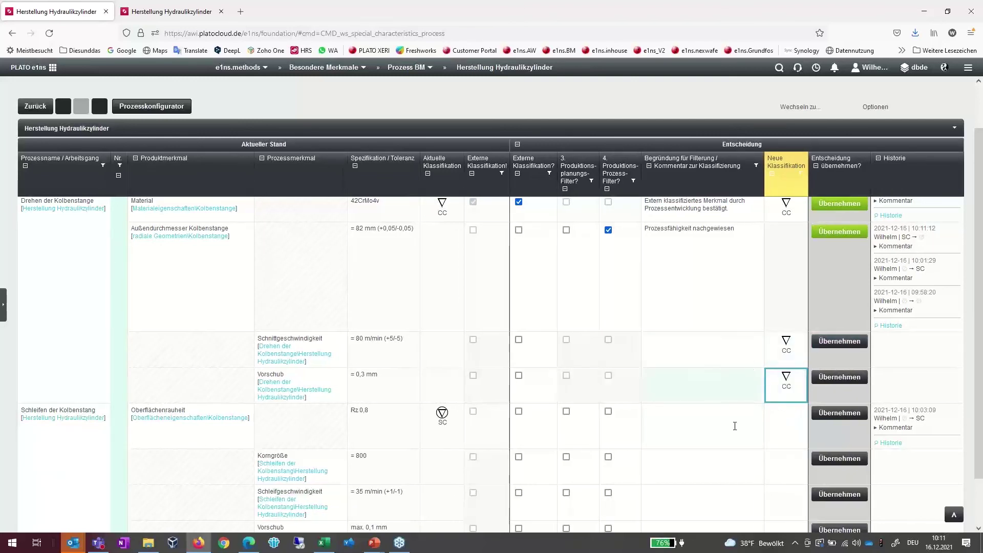
click(837, 342)
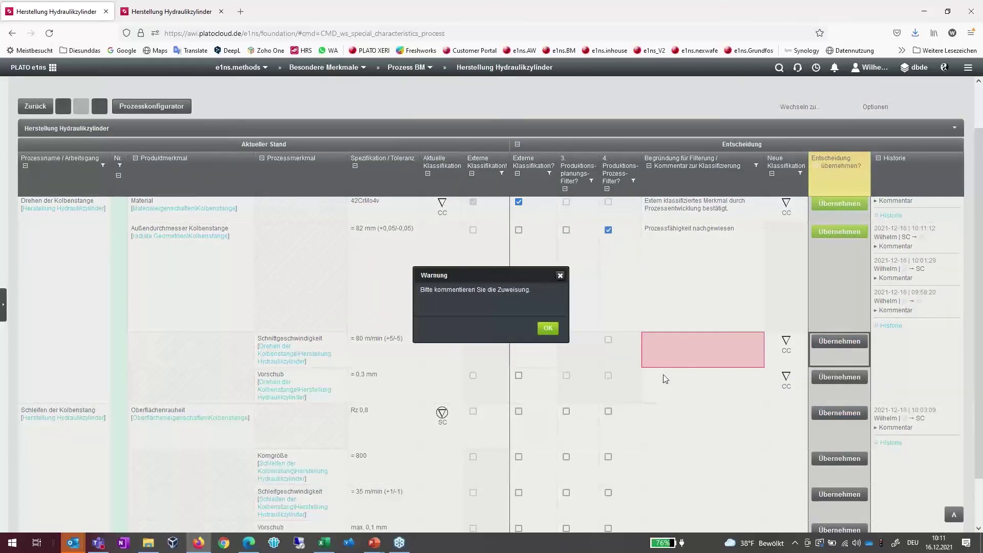
click(548, 329)
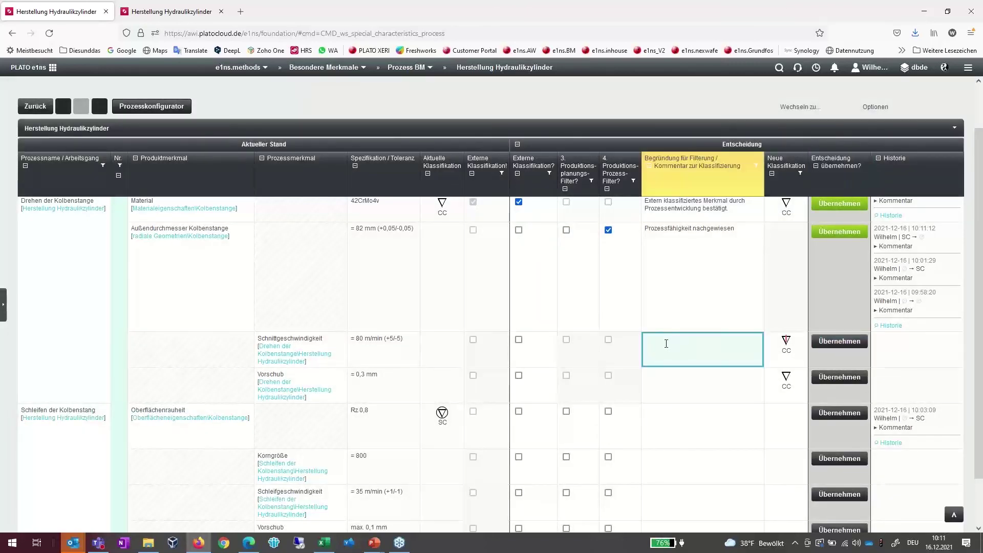
Enter "wichtig!" as the classification comment for Schnittgeschwindigkeit and accept the decision.
click(666, 343)
text(wi)
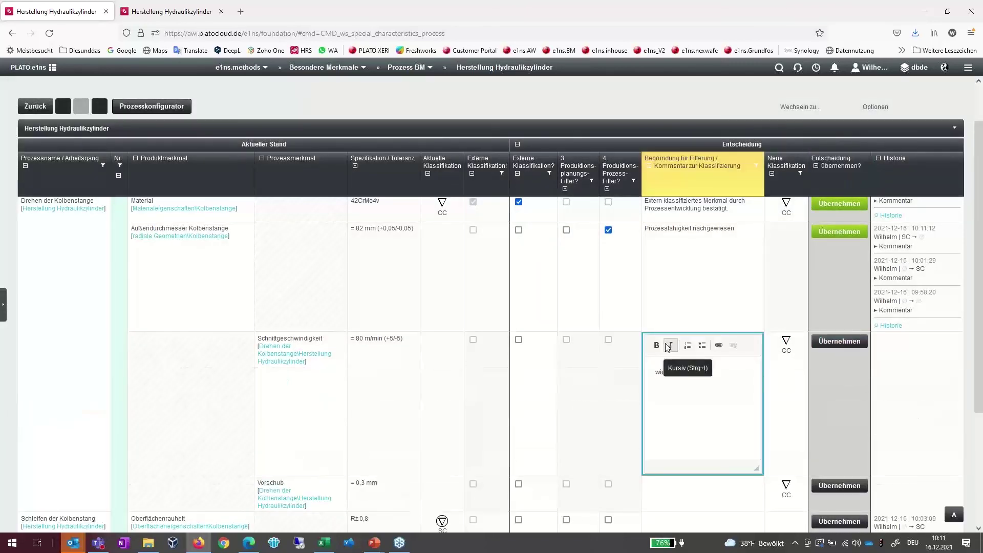
text(chtig!)
click(607, 392)
click(838, 342)
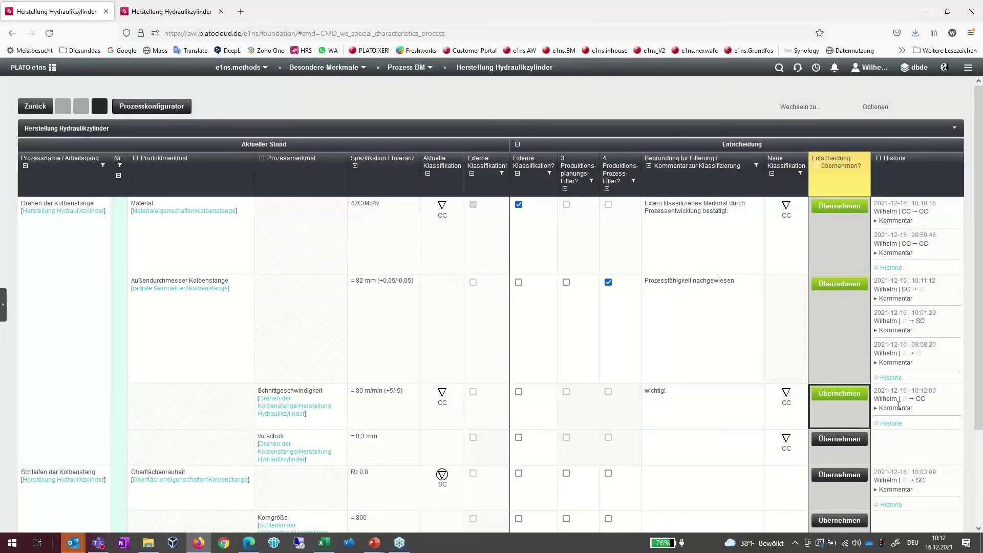
Copy the comment "wichtig!" from Schnittgeschwindigkeit to Vorschub and accept the Vorschub decision.
click(667, 412)
key(ctrl+c)
click(661, 455)
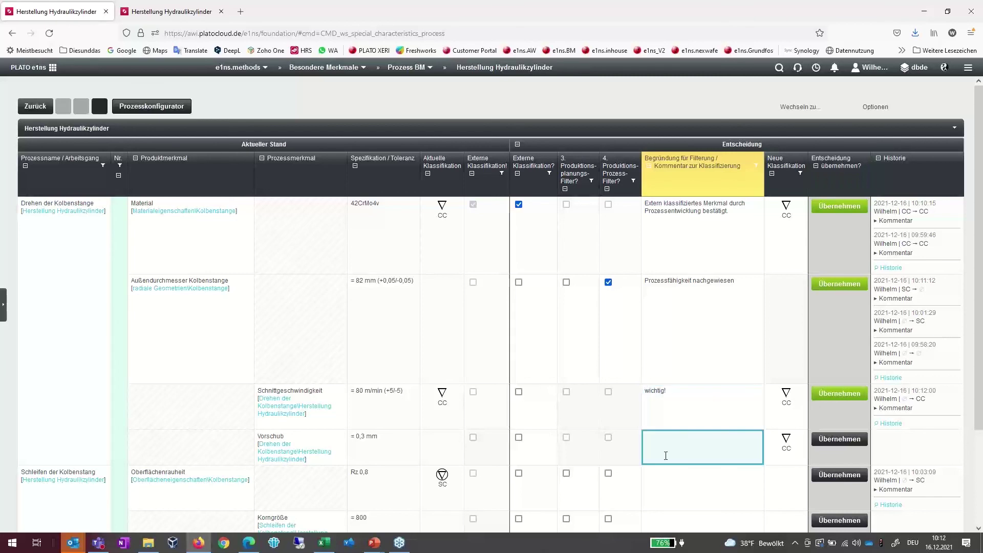
key(ctrl+v)
click(526, 350)
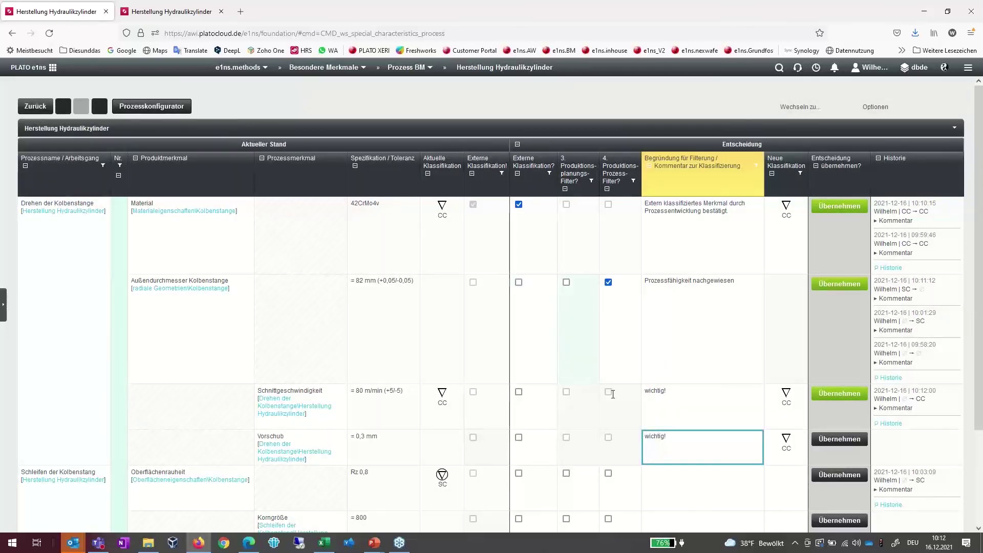
click(837, 439)
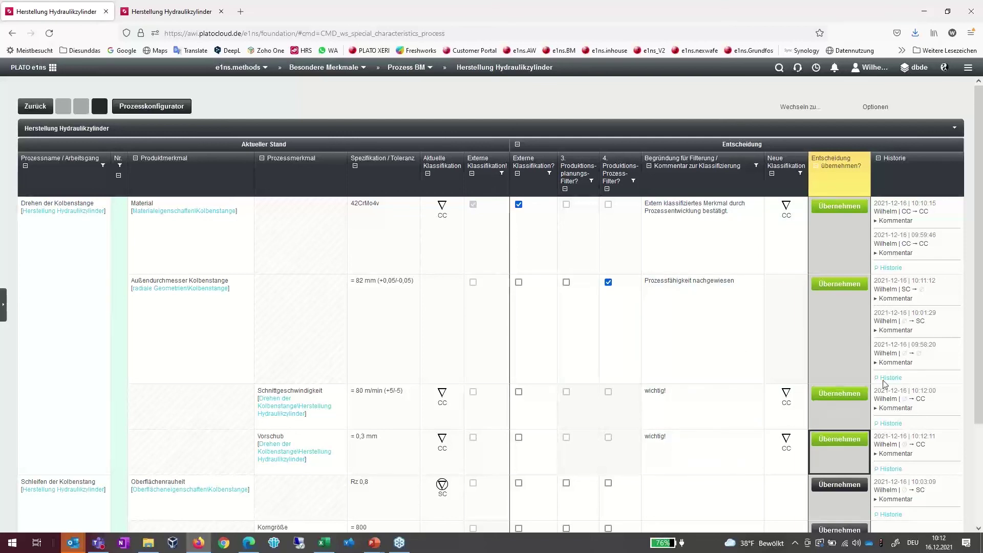
Expand all three history comments of Außendurchmesser Kolbenstange and open the full decision history.
click(876, 299)
click(877, 349)
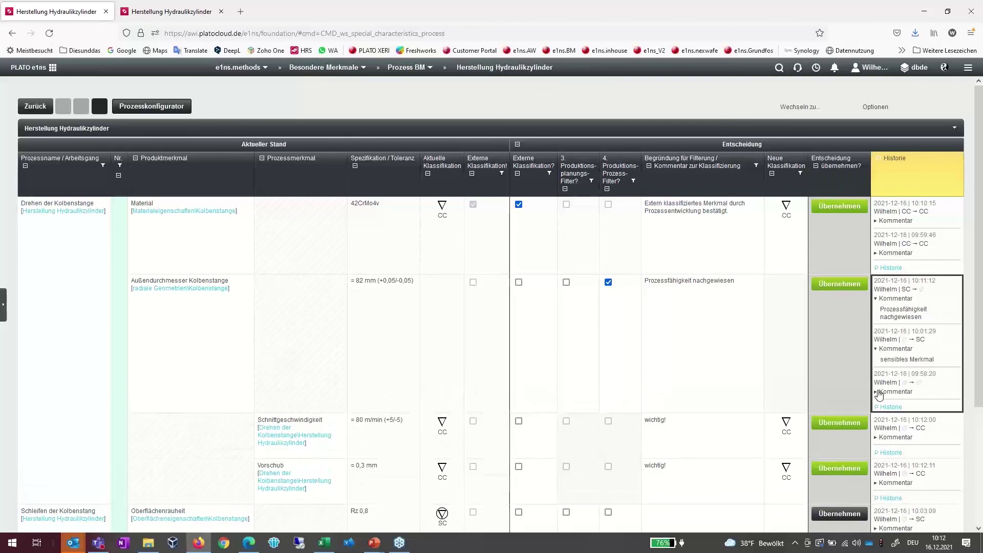
click(877, 392)
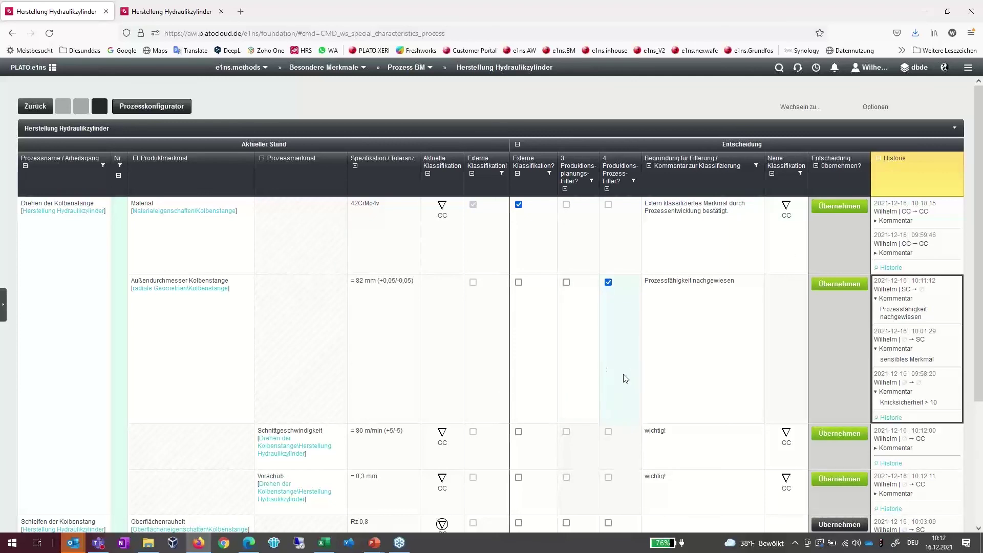
click(892, 418)
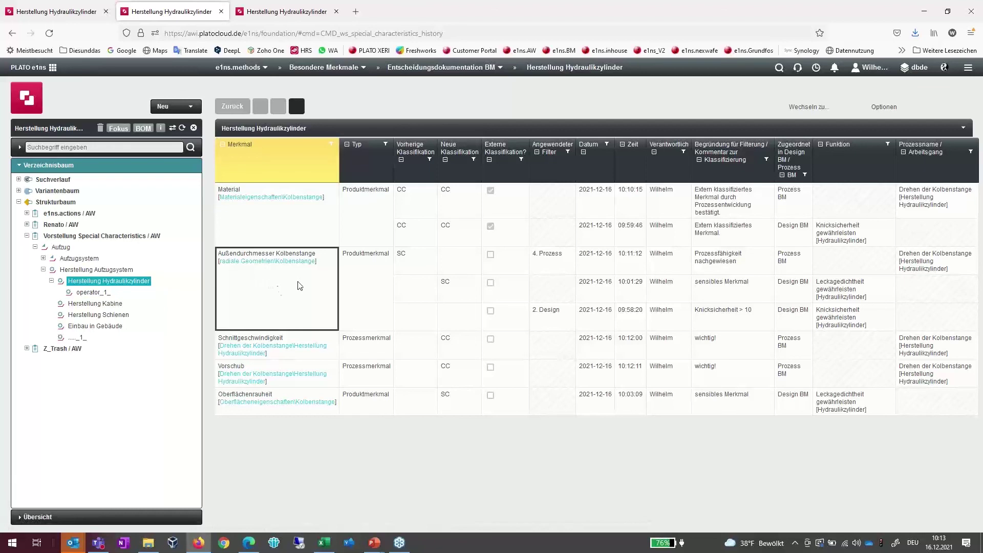
Examine the Material entries in the decision documentation, including their characteristic type and Design BM or Prozess BM assignment.
click(267, 212)
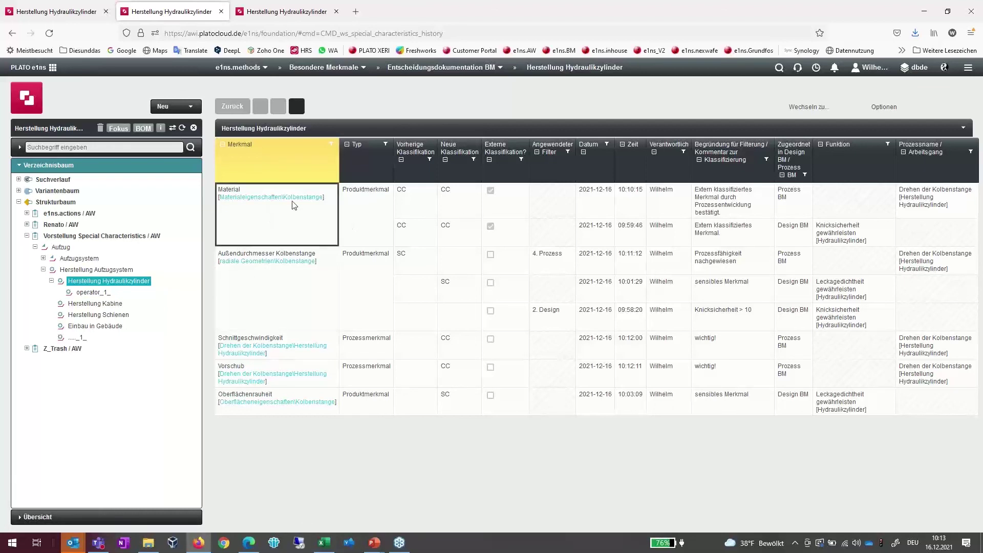
click(371, 206)
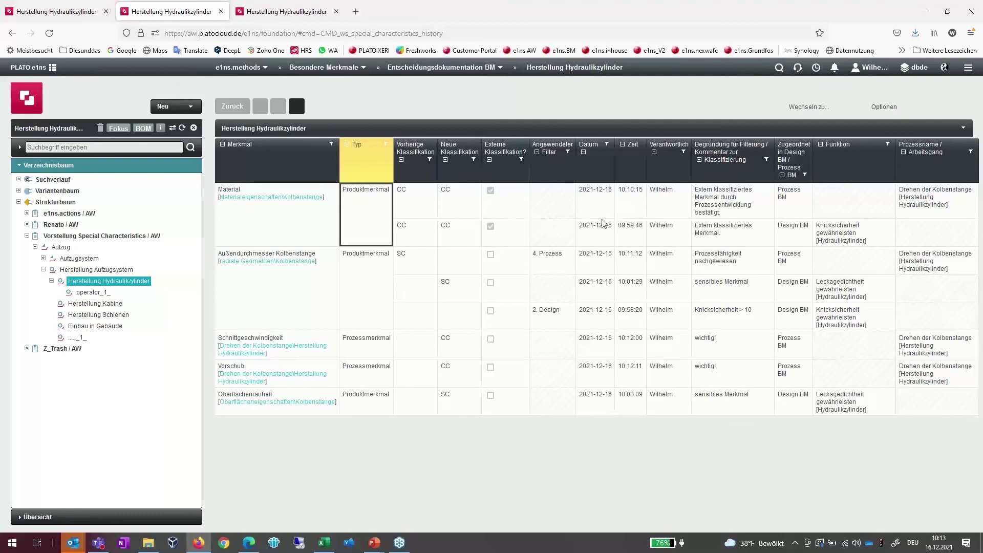
drag(779, 226, 807, 229)
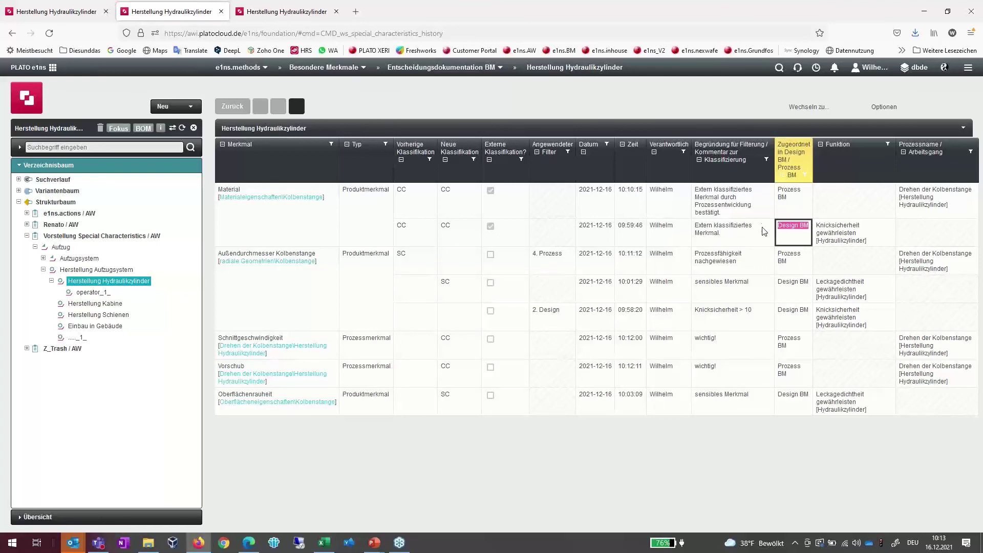
click(793, 236)
Return to the Prozess BM sheet and open the Control Plan for Herstellung Hydraulikzylinder.
click(65, 13)
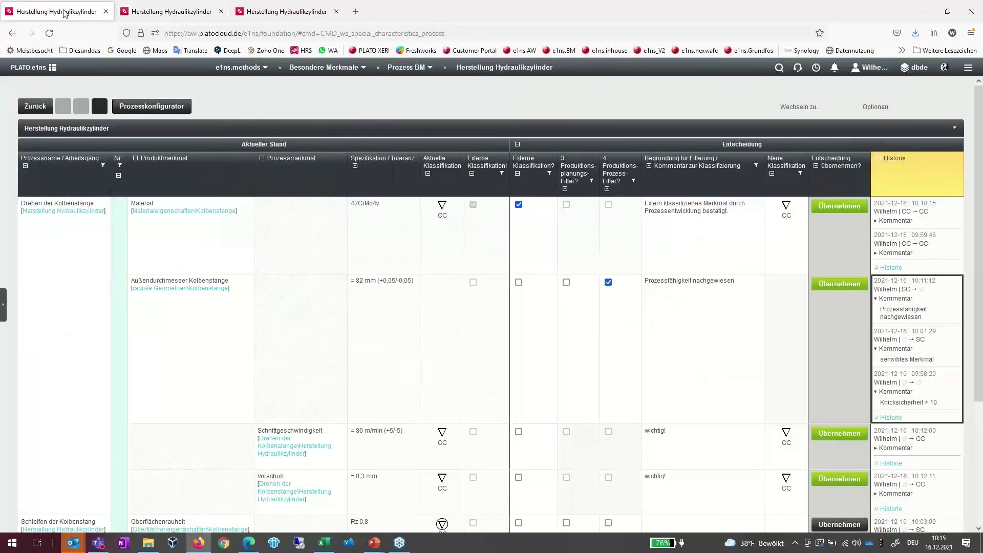
click(238, 68)
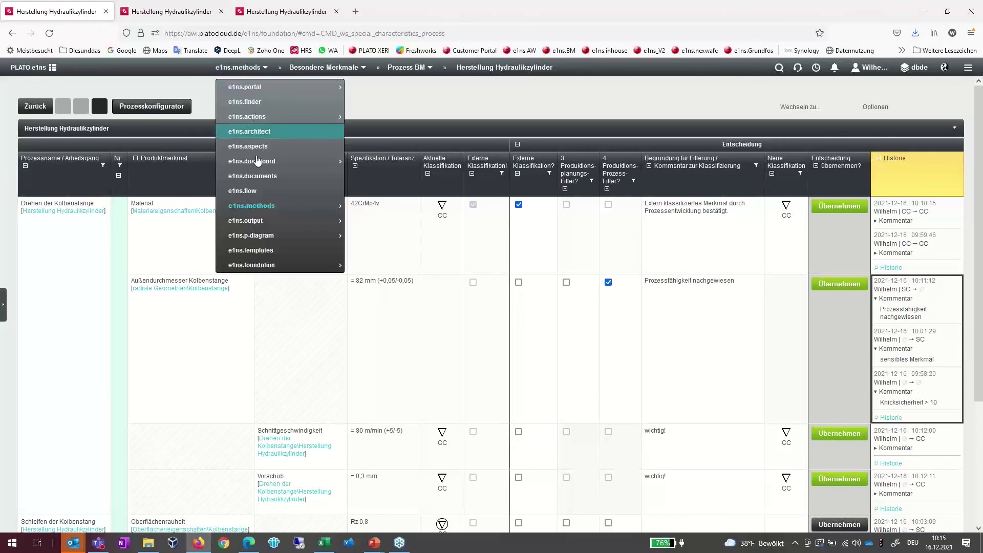
mouse_move(256, 206)
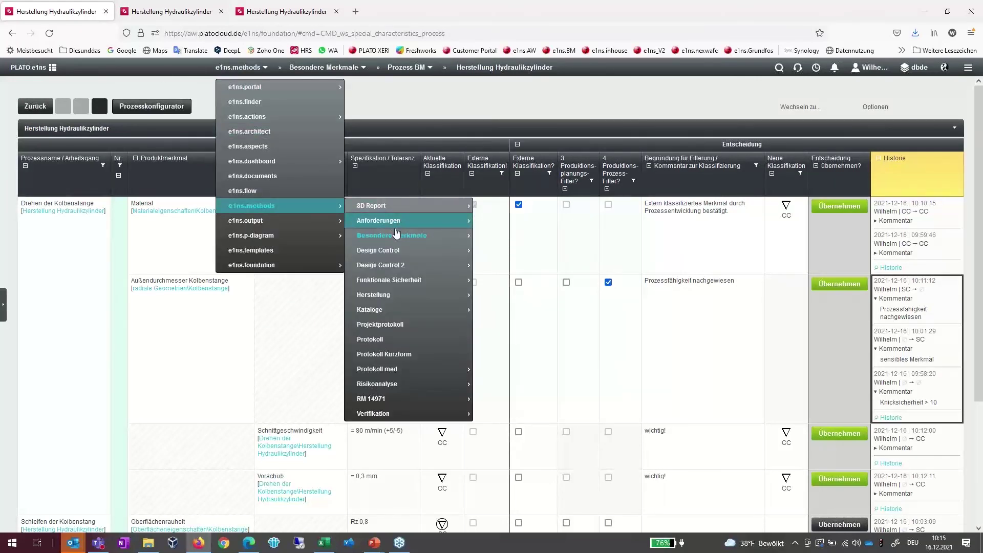
mouse_move(397, 294)
click(496, 311)
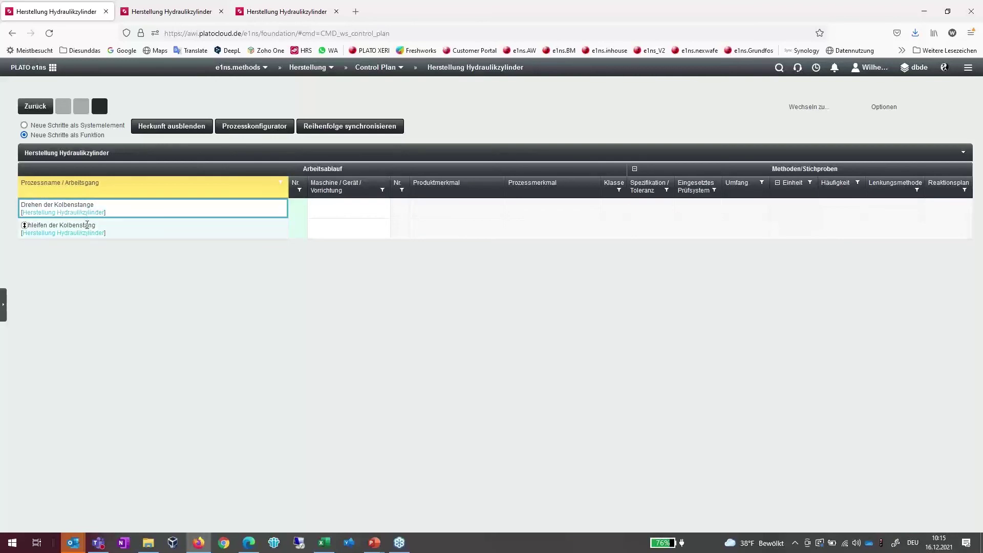
Open the Prozesskonfigurator and filter the characteristics by all classifications: CC, CF, SC and SF.
click(262, 128)
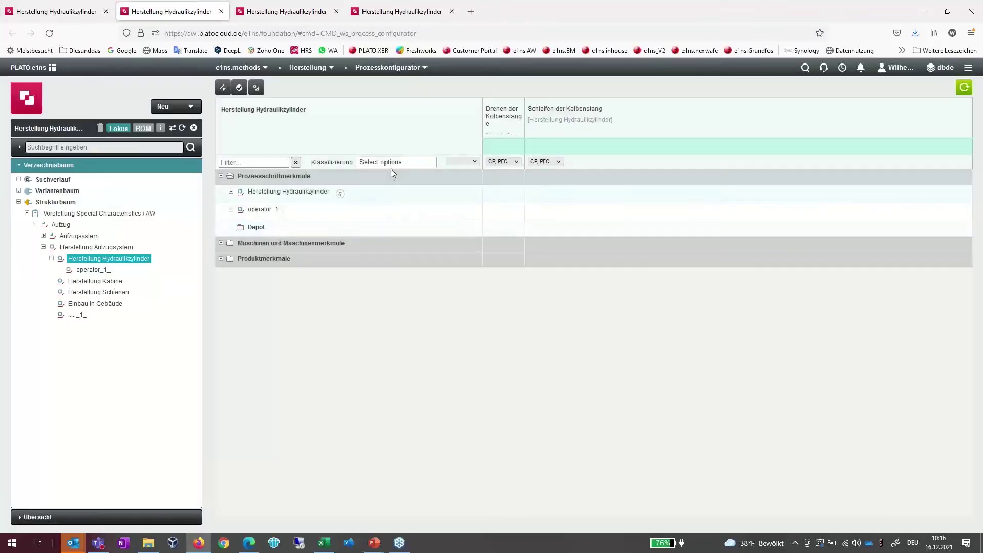
click(395, 162)
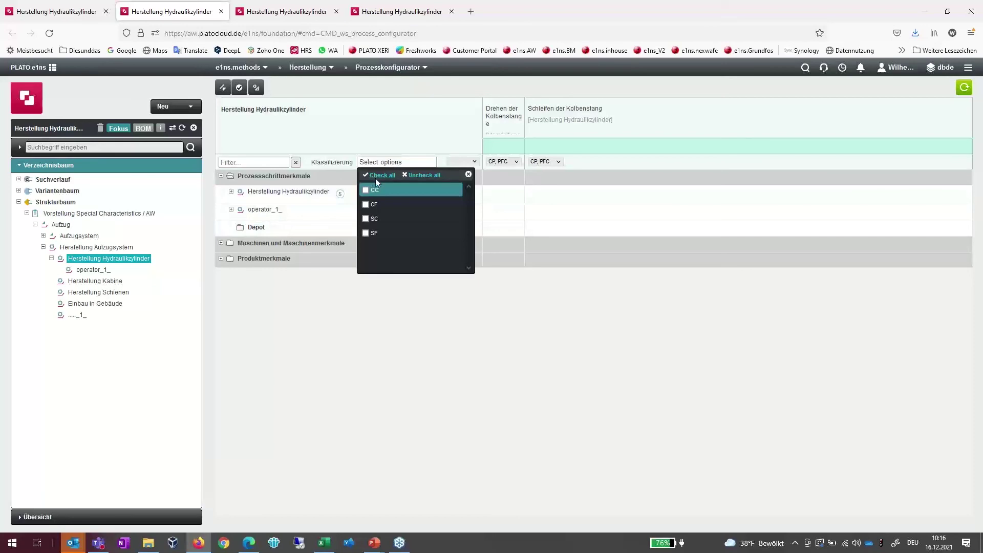
click(378, 175)
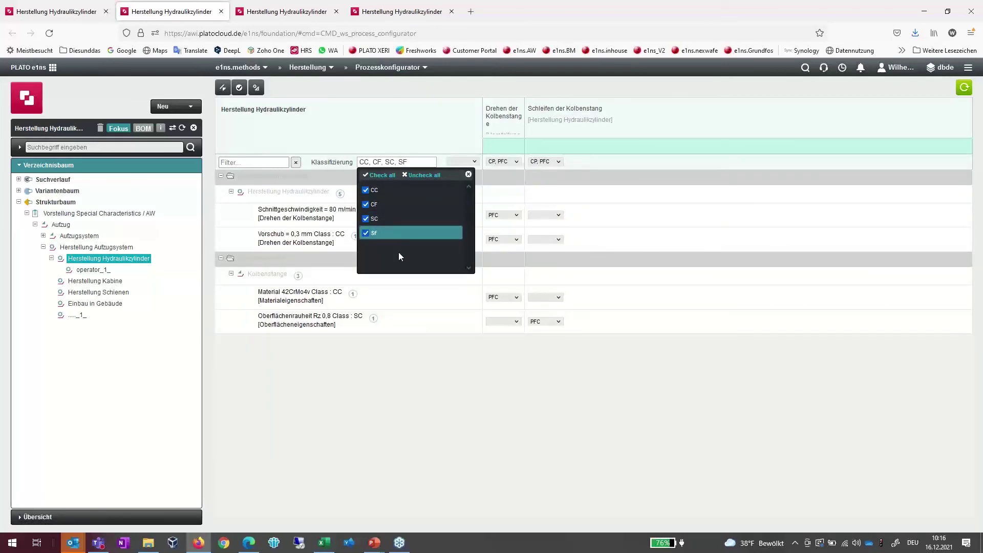
Add the CP assignment to Schnittgeschwindigkeit, Vorschub and Material for the step Drehen der Kolbenstange, keeping PFC.
click(518, 214)
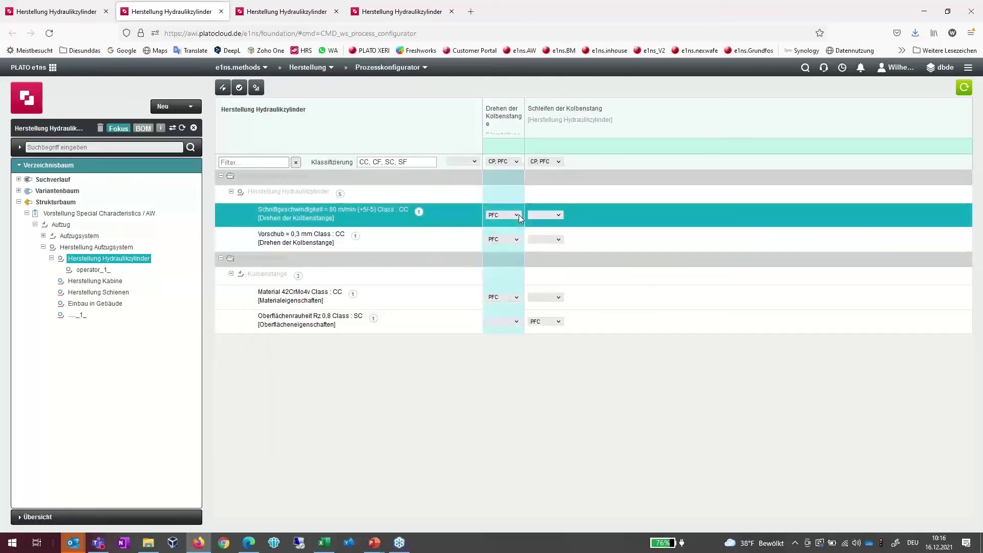
click(518, 214)
click(511, 247)
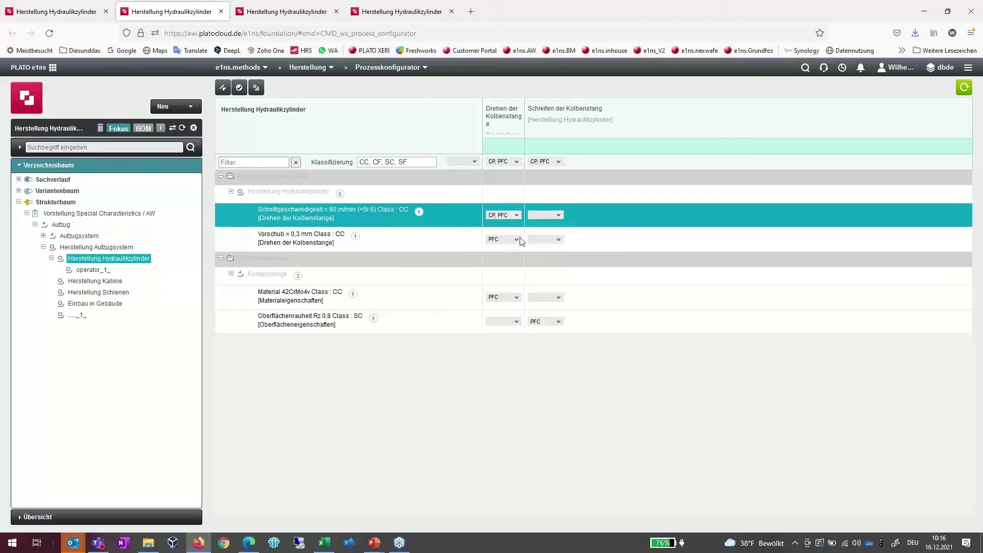
click(516, 239)
click(509, 270)
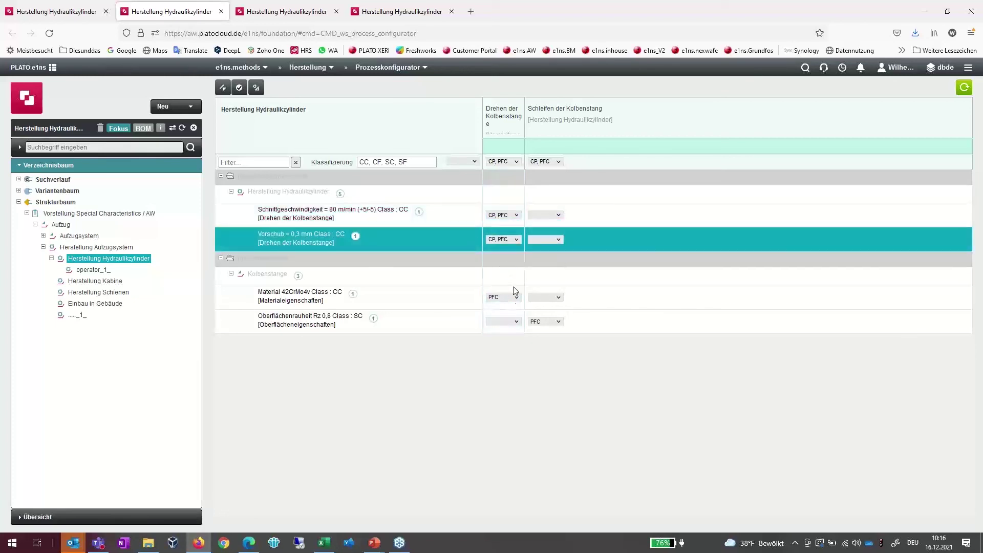
click(515, 297)
click(499, 328)
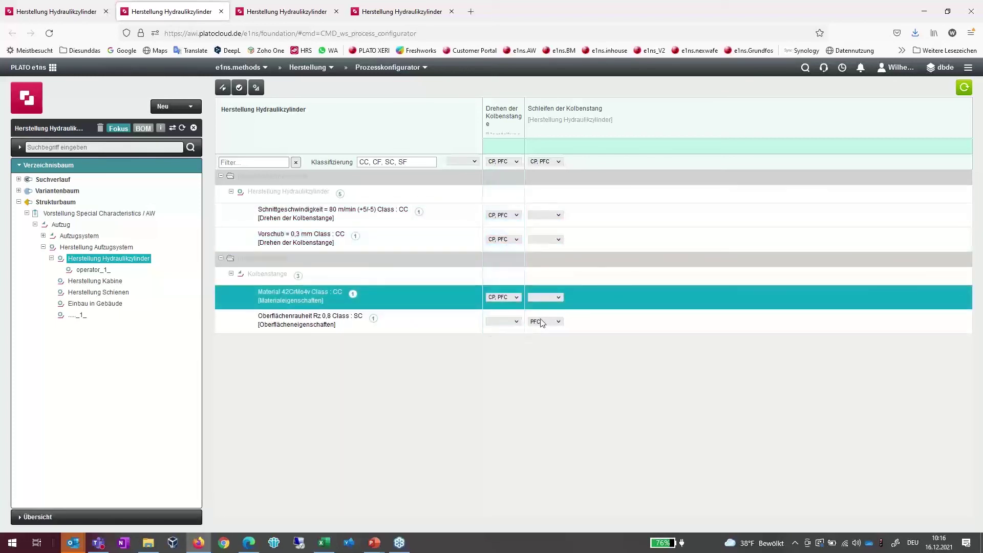
Add the CP assignment to Oberflächenrauheit for Schleifen der Kolbenstang and return to the Control Plan.
click(556, 322)
click(541, 353)
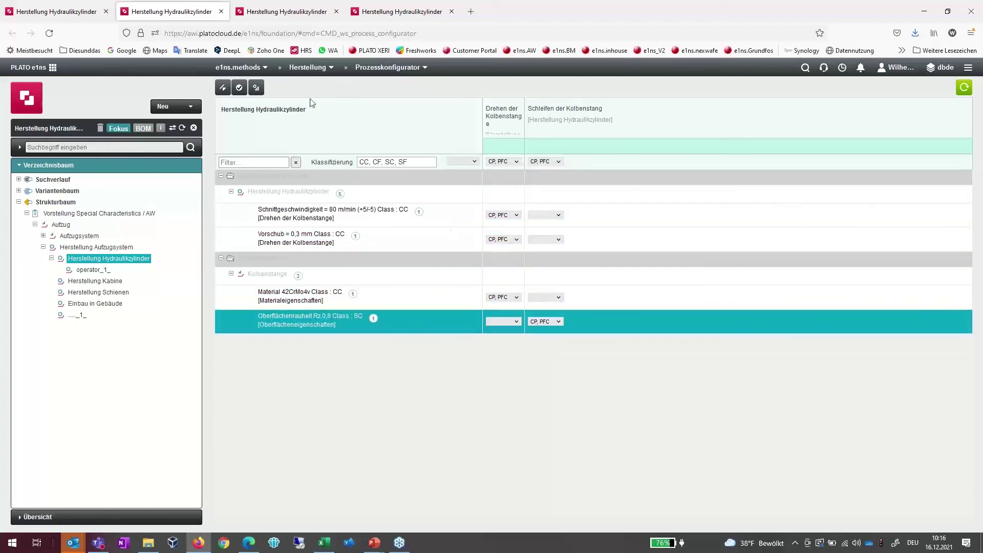
click(75, 13)
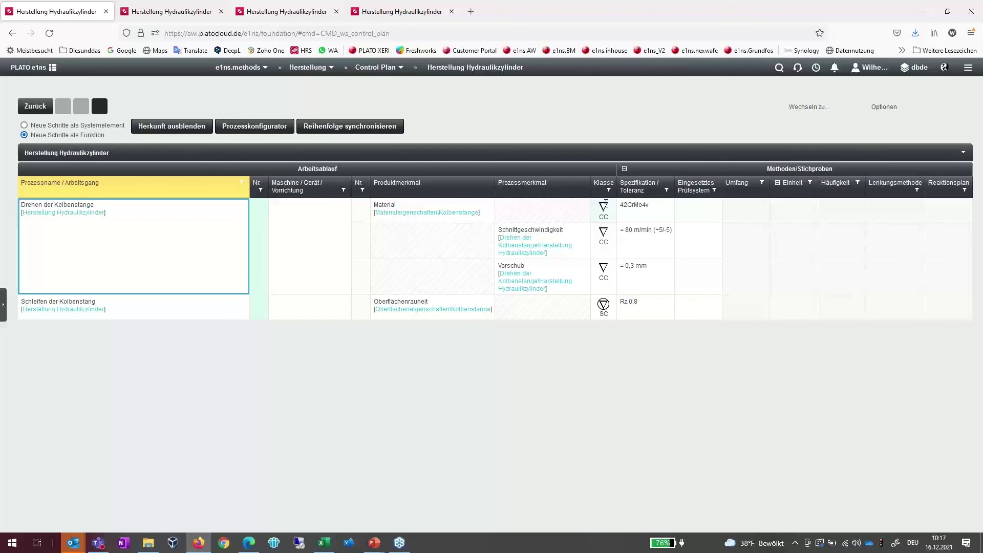
Return to the decision documentation and review the classification comments recorded for Material.
click(288, 12)
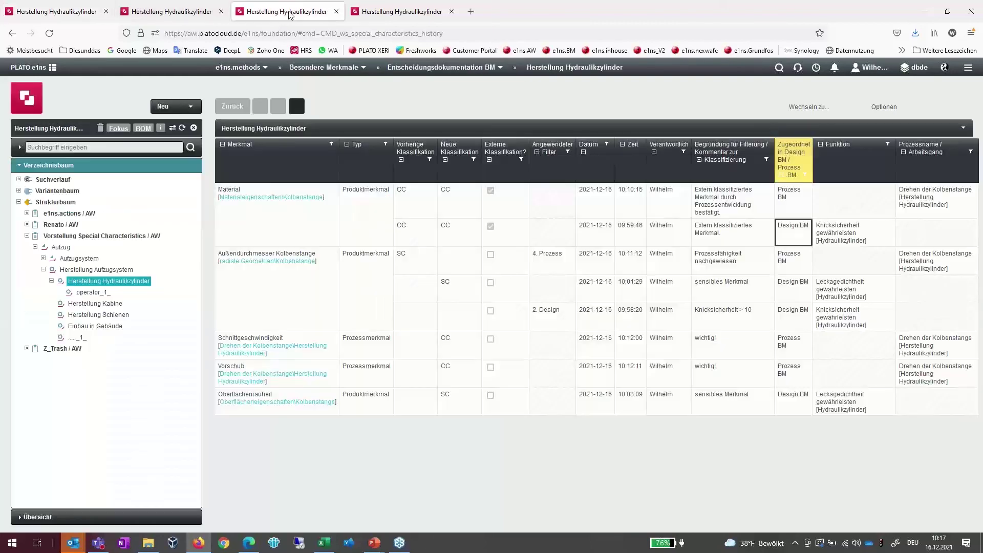
drag(703, 189, 718, 198)
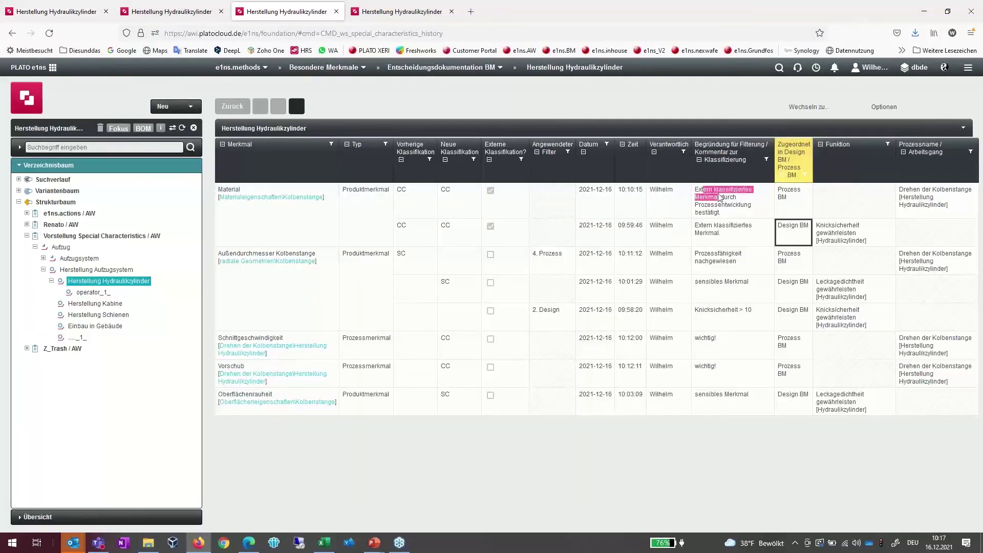
click(732, 200)
click(728, 243)
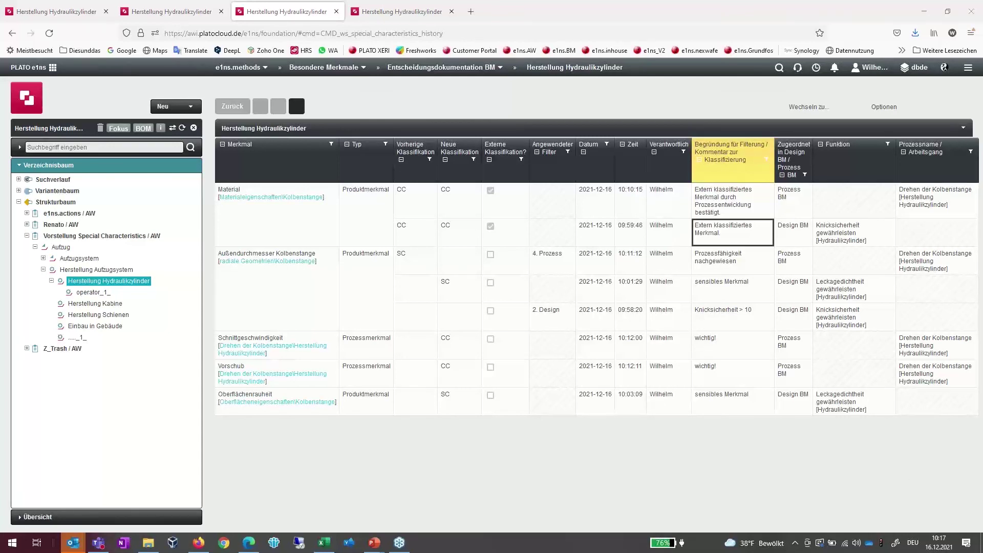
key(alt+Tab)
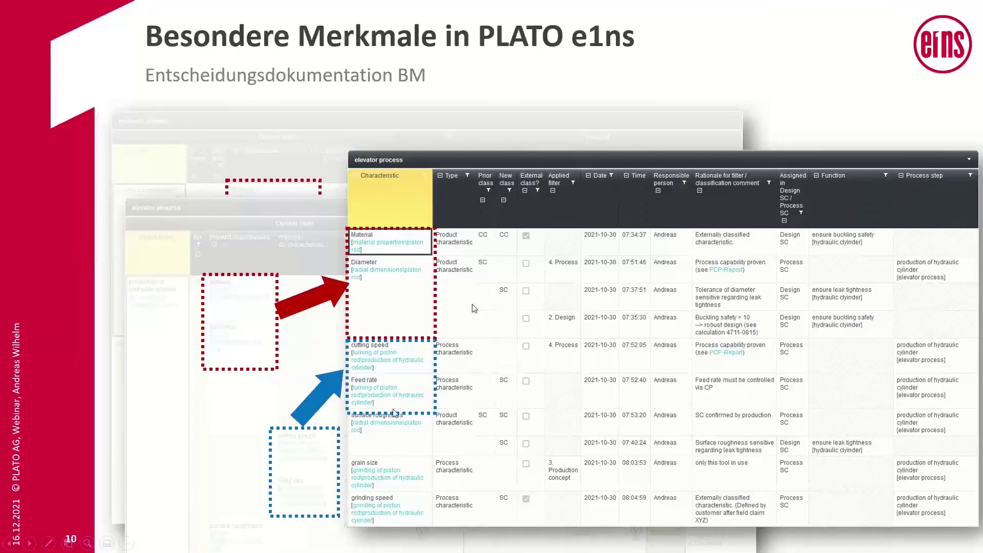
key(Right)
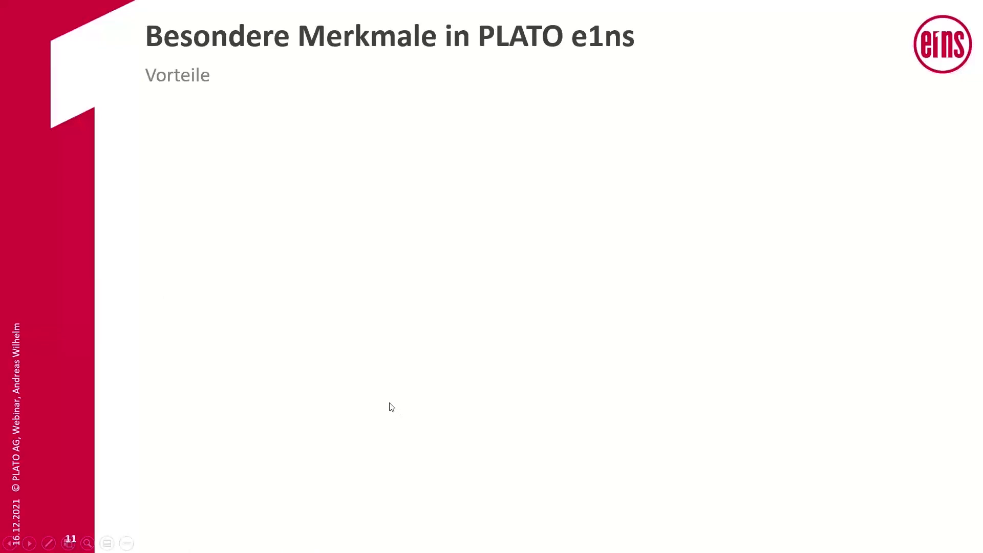
key(Right)
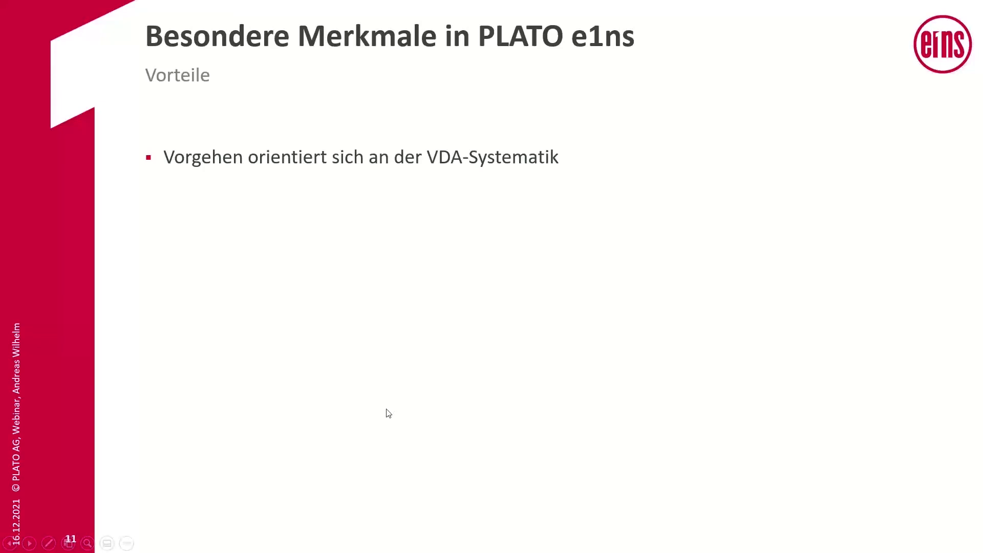